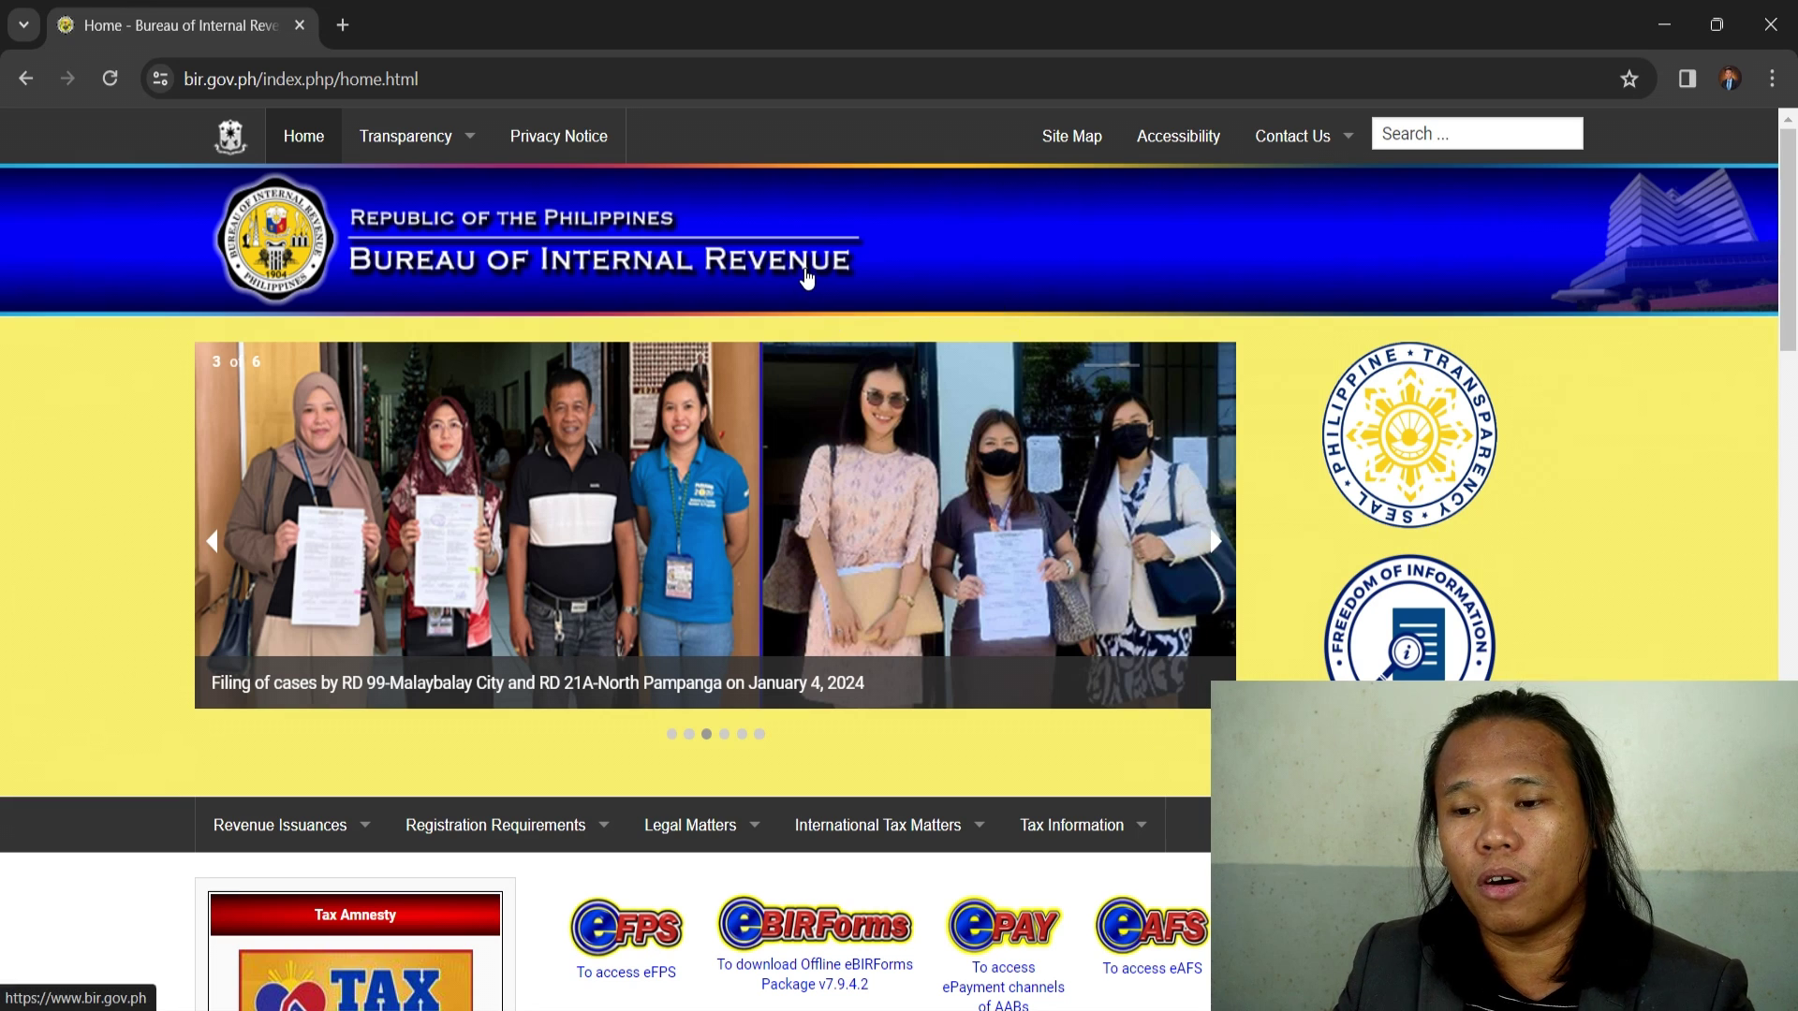
Step: Open the Downloadables page of the BIR website and go to the Alphalist Data Entry and Validation Module Version 7.0 section
left_click(641, 70)
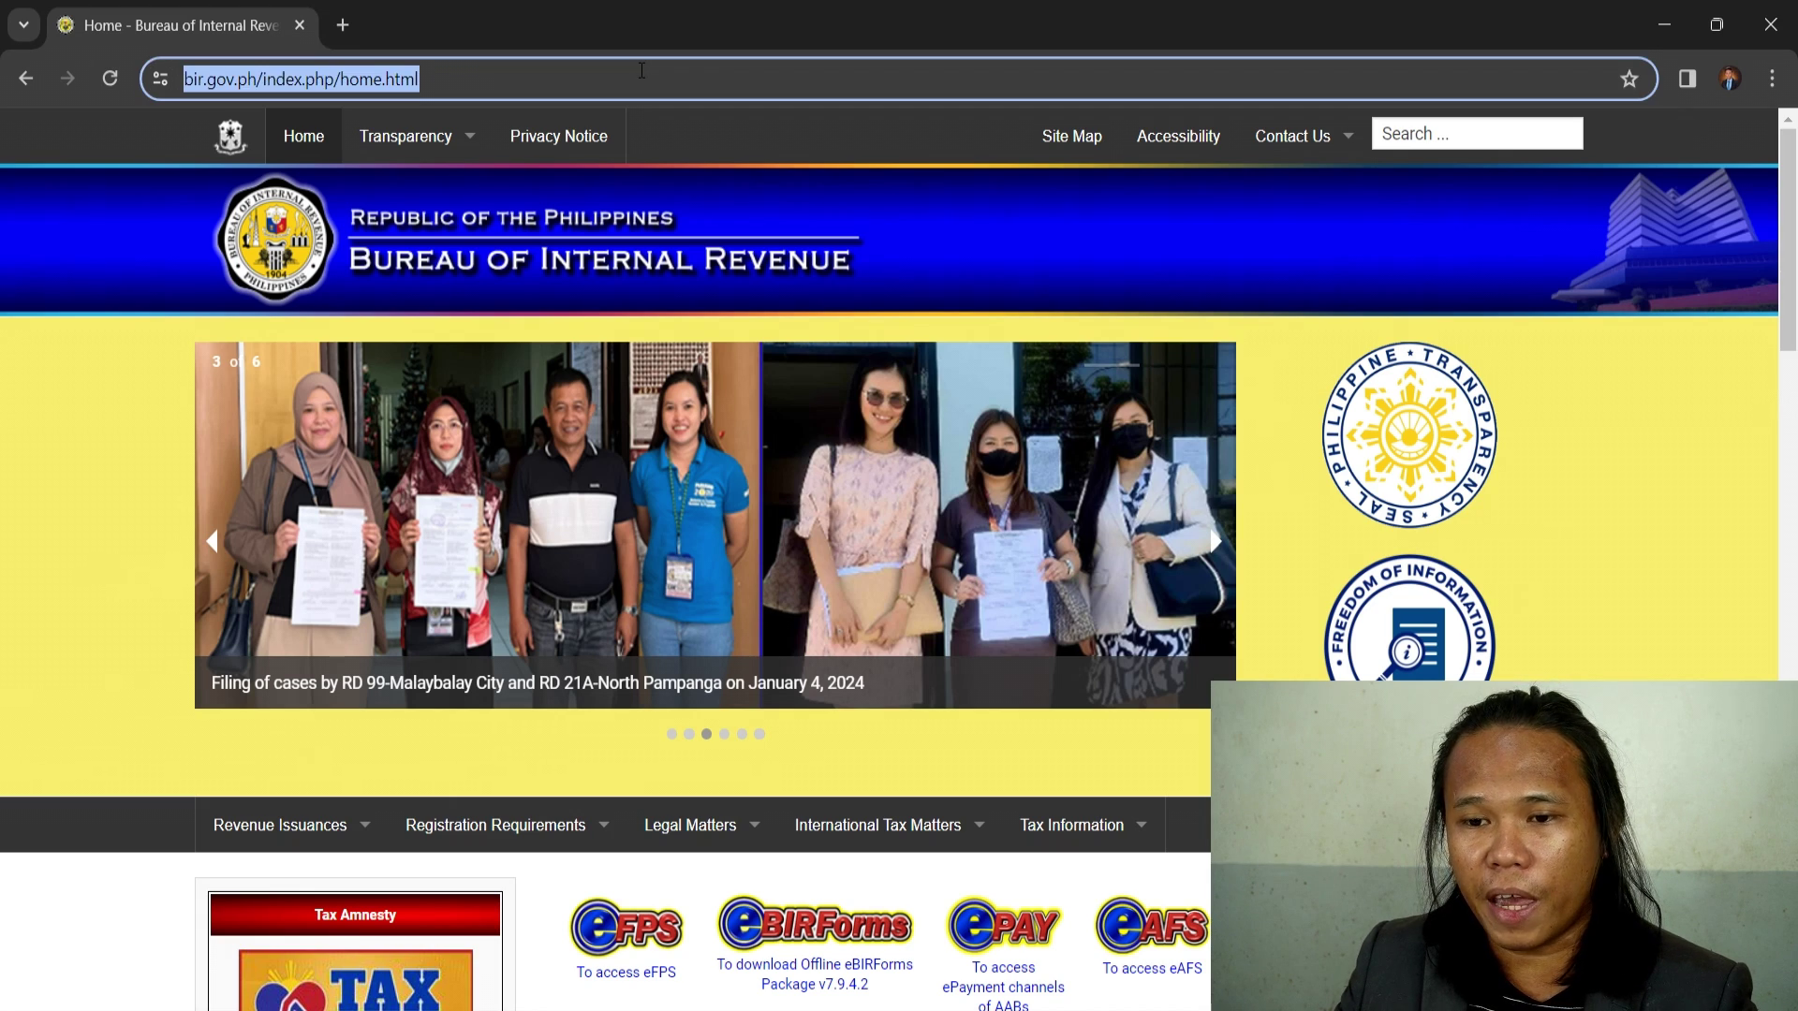
scroll(1330, 670, "down", 2)
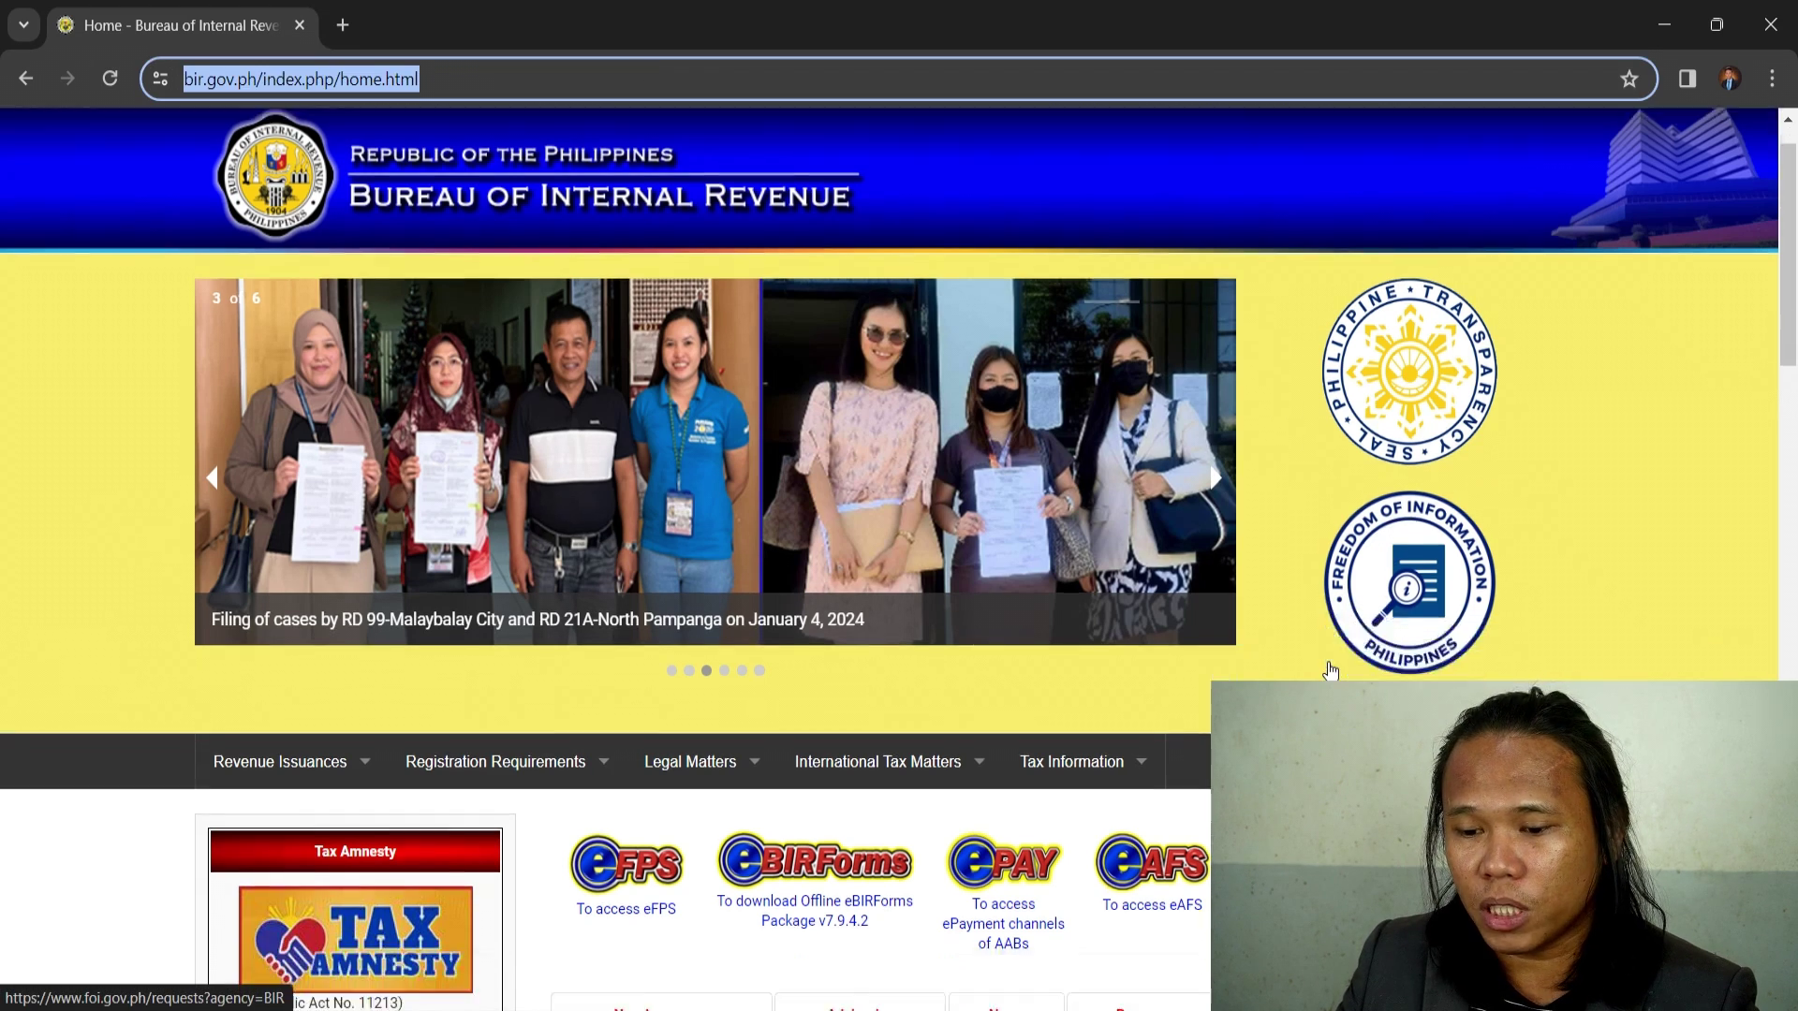
scroll(1330, 670, "down", 15)
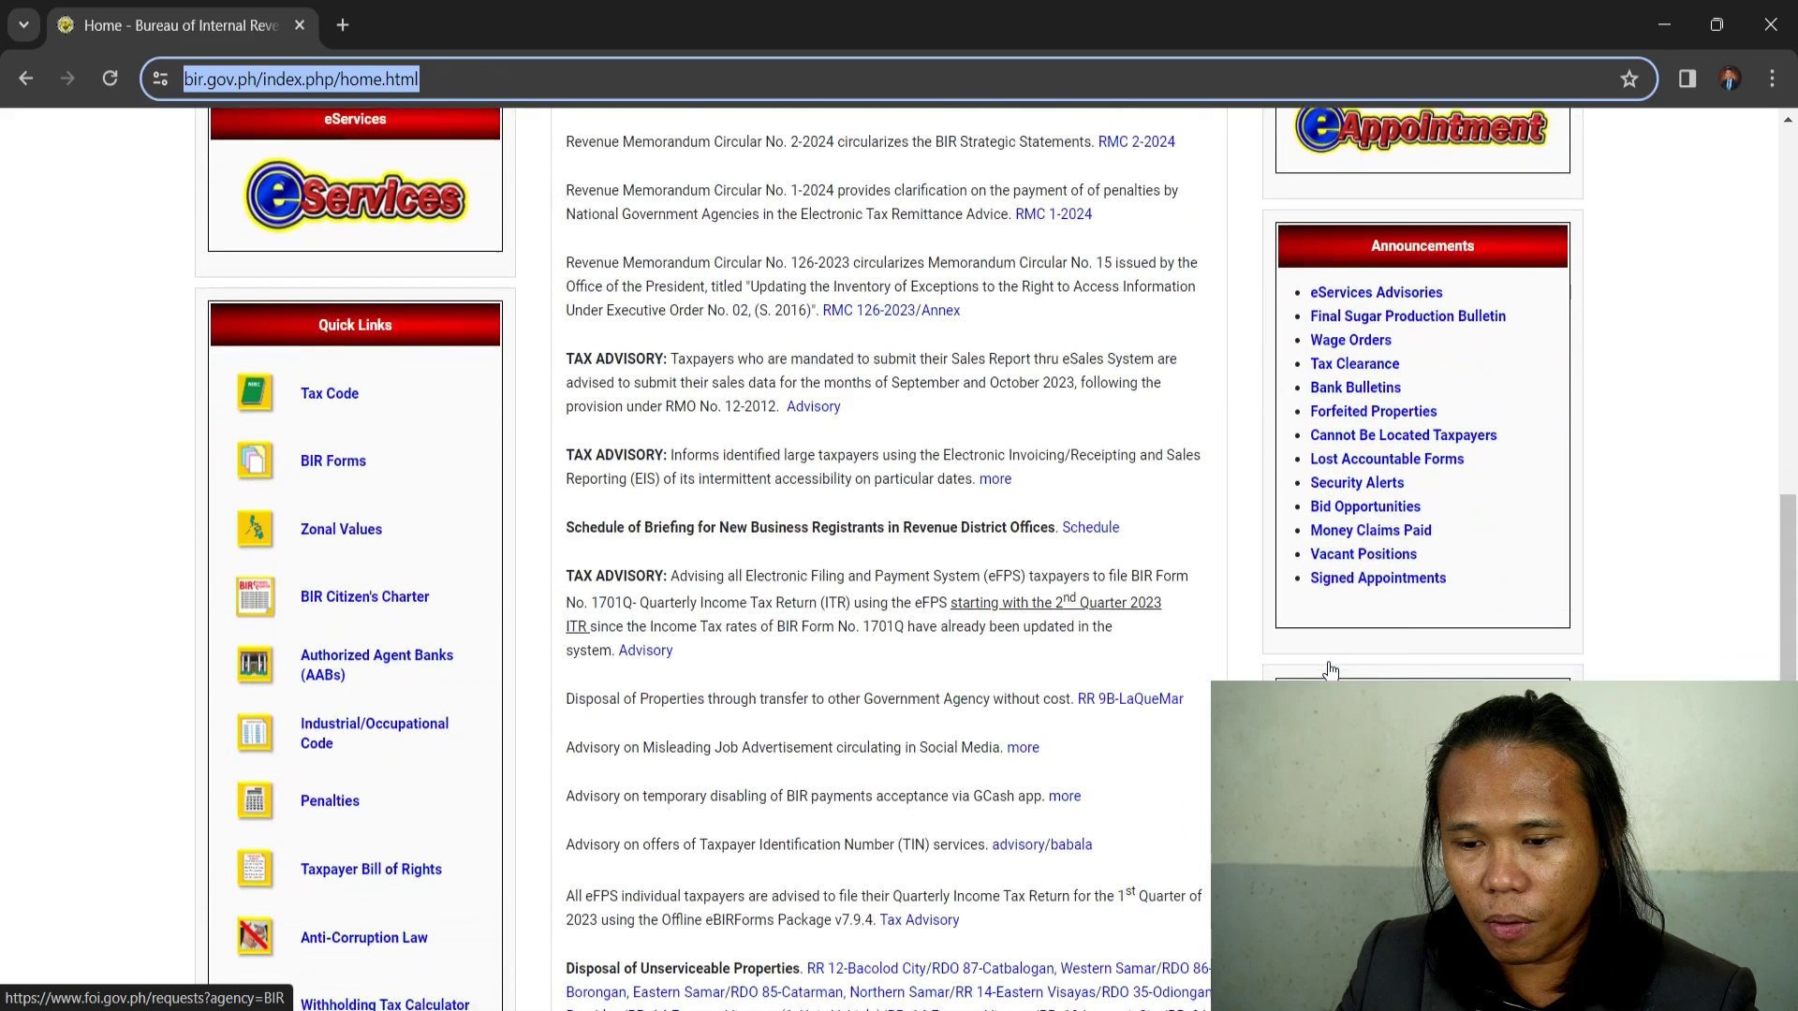
scroll(1331, 671, "down", 8)
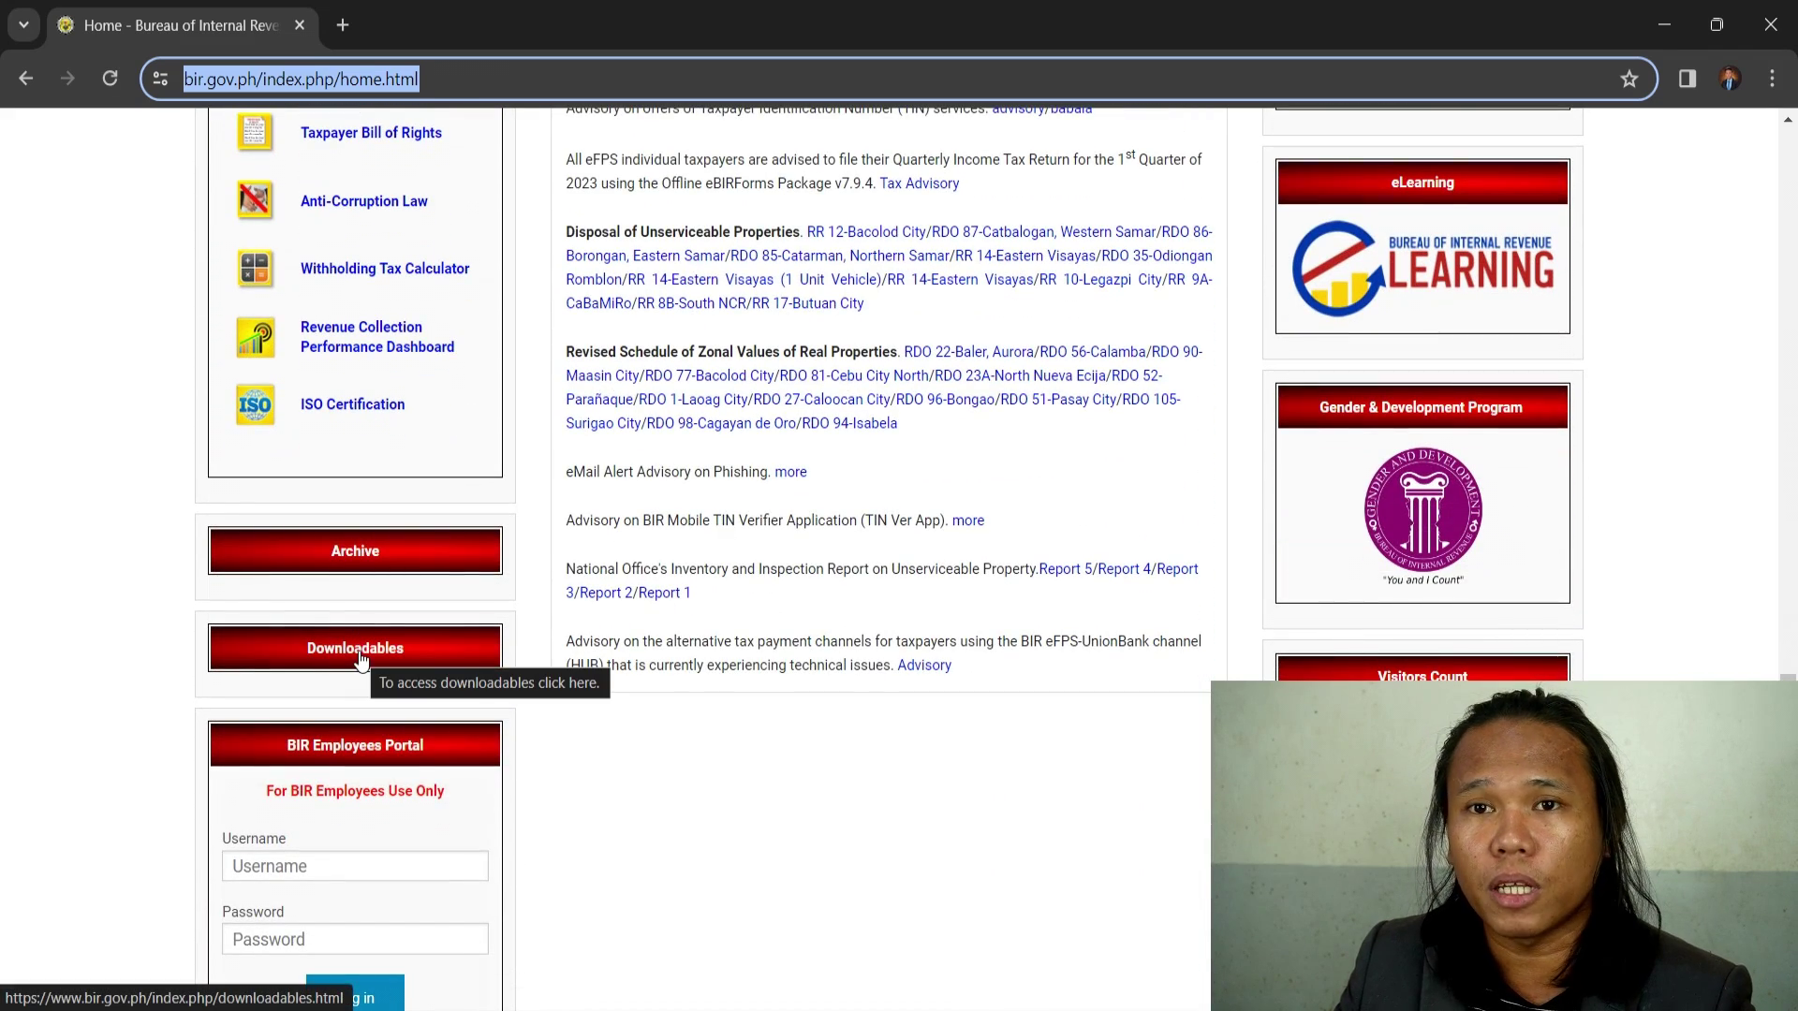
left_click(360, 660)
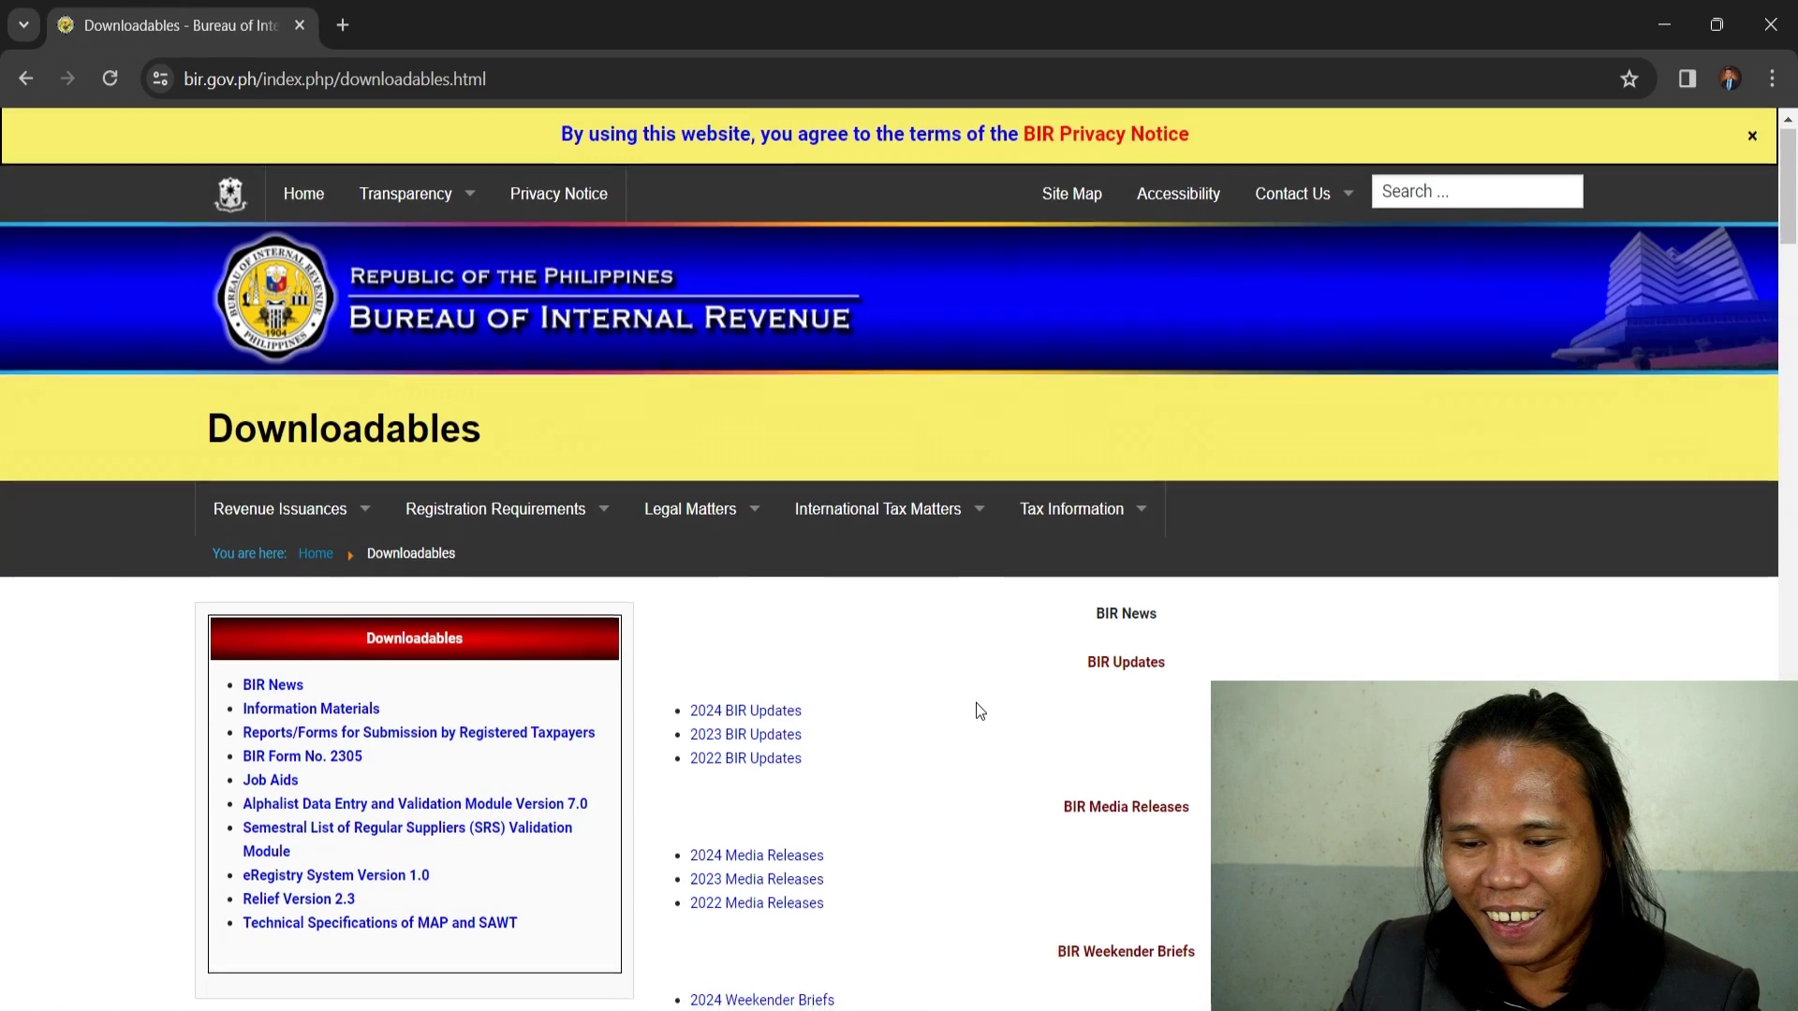
scroll(976, 702, "down", 1)
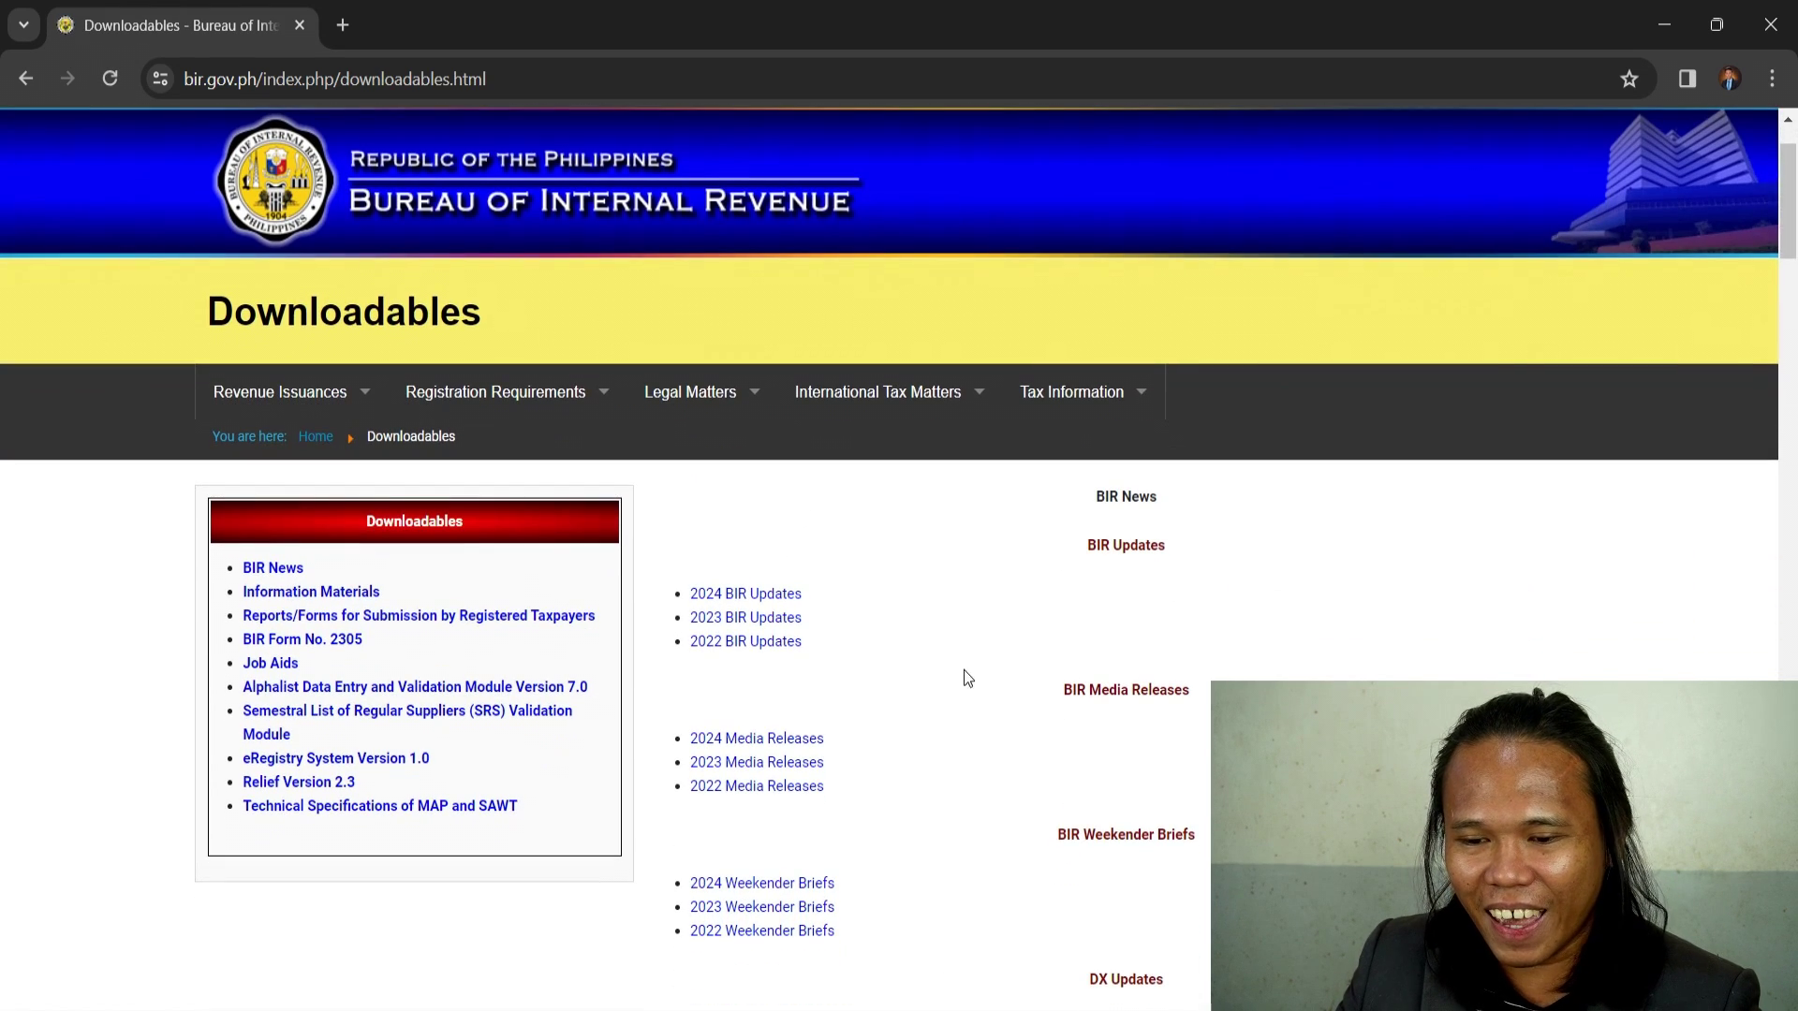
left_click(452, 691)
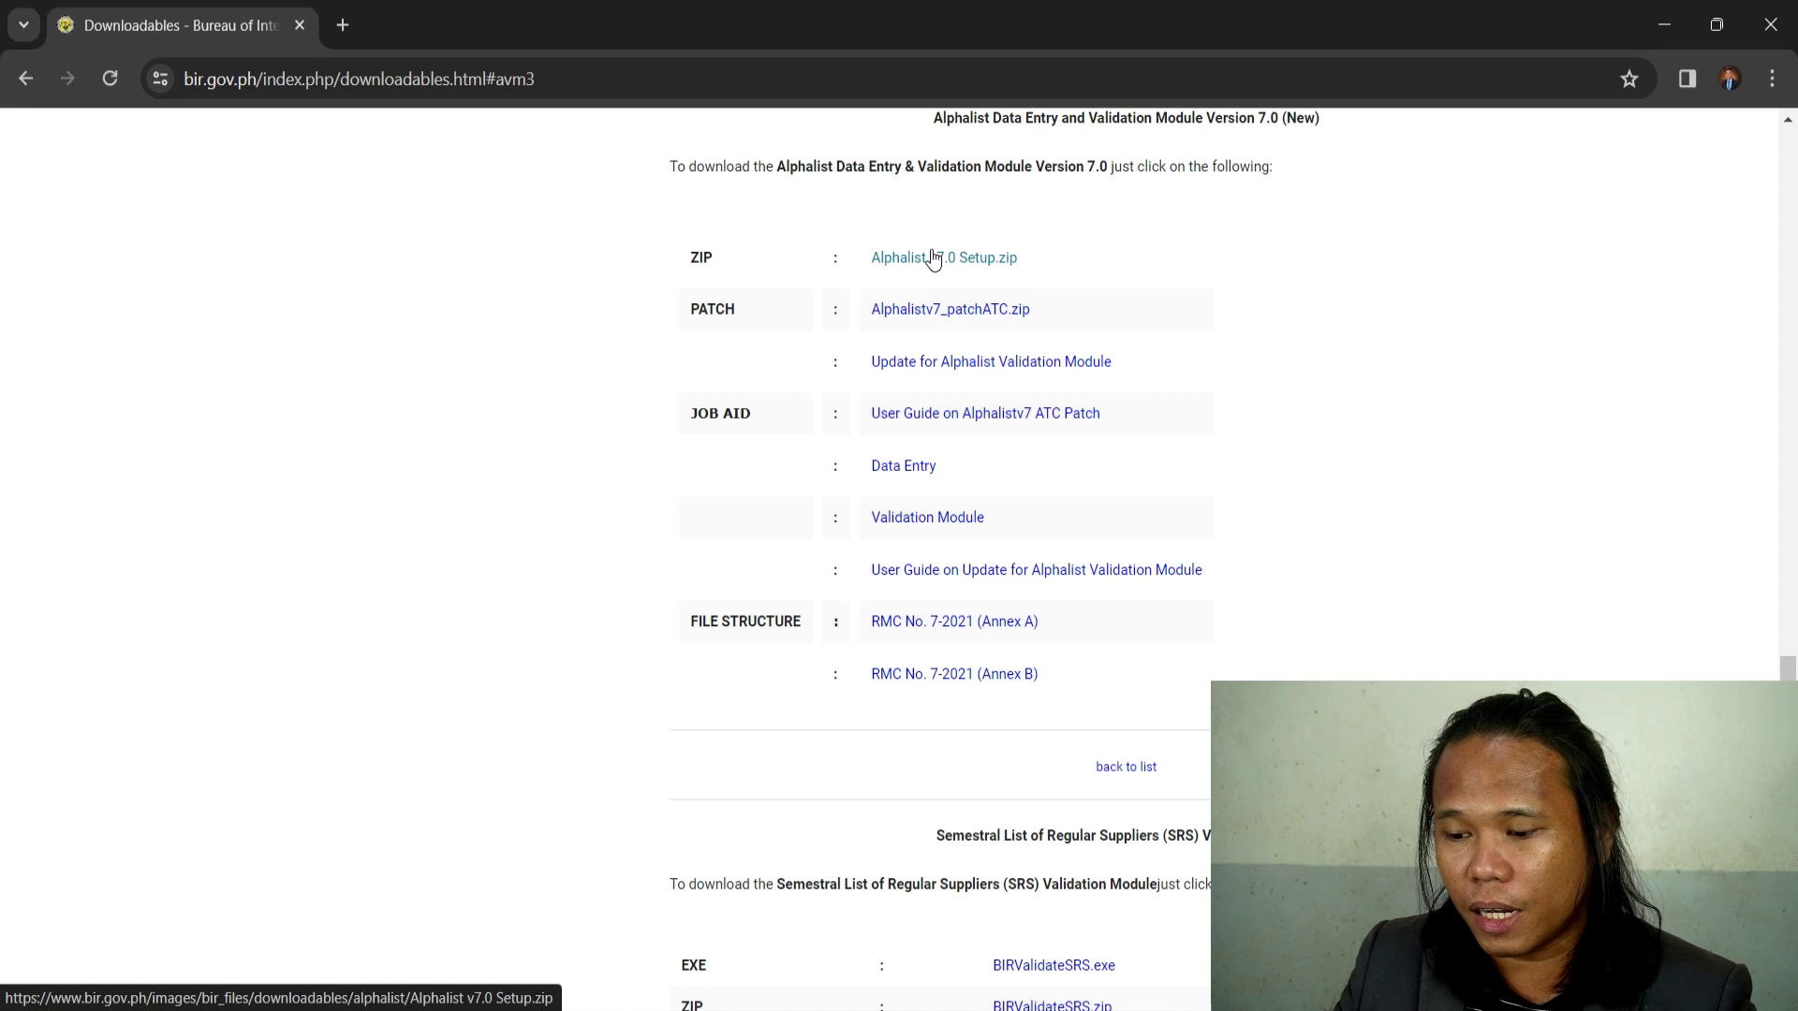
Step: Inspect the setup executable inside Alphalist v7.0 Setup (1).zip from the Downloads folder and close the archive
mouse_move(1039, 1006)
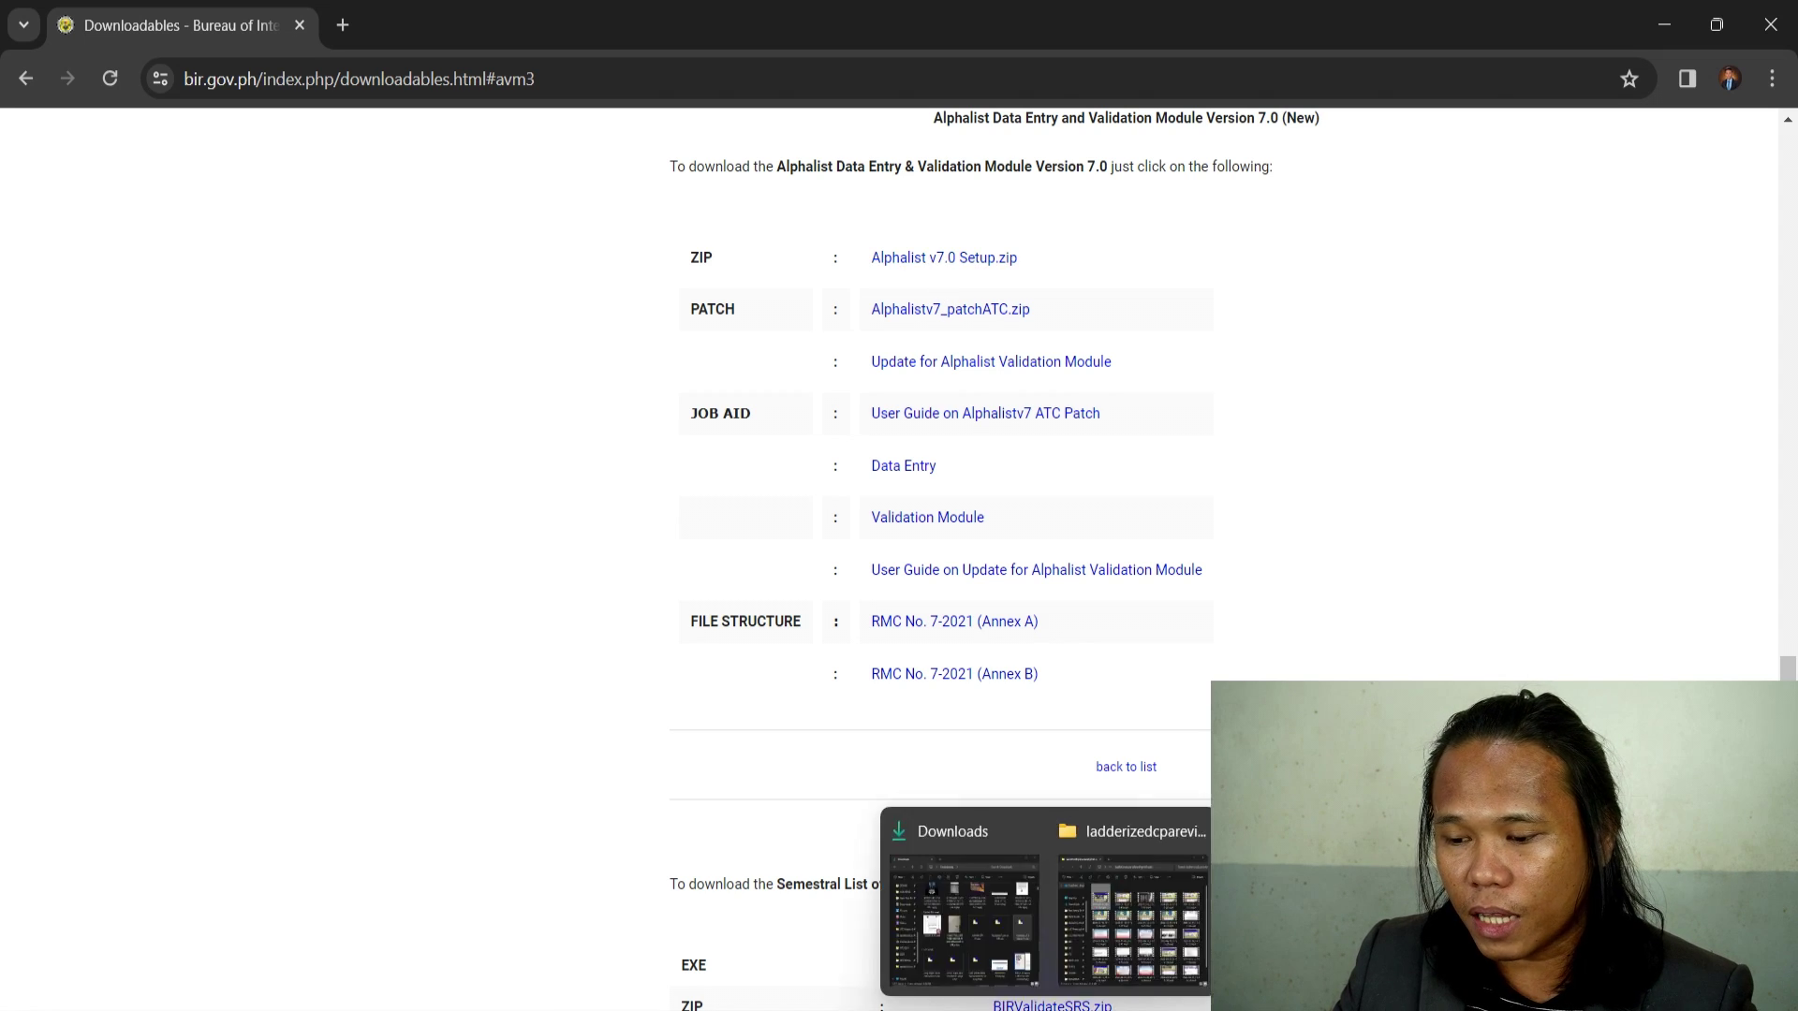
left_click(964, 923)
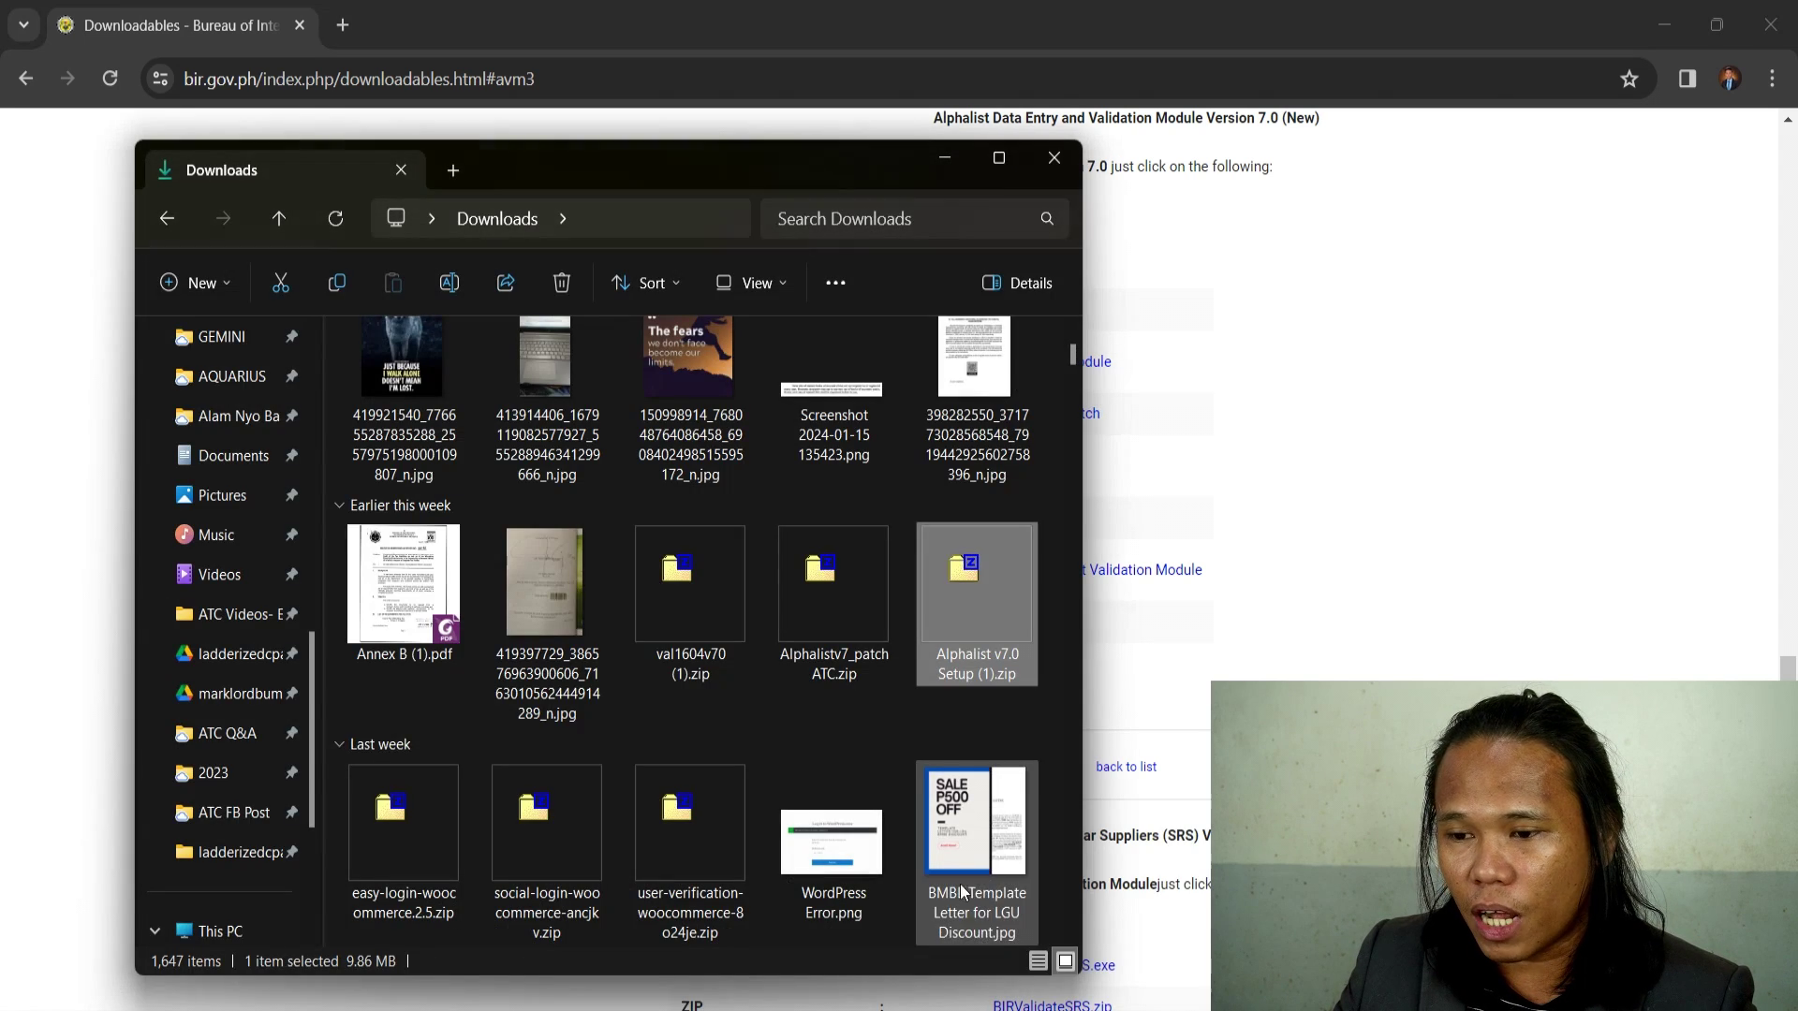
double_click(1000, 601)
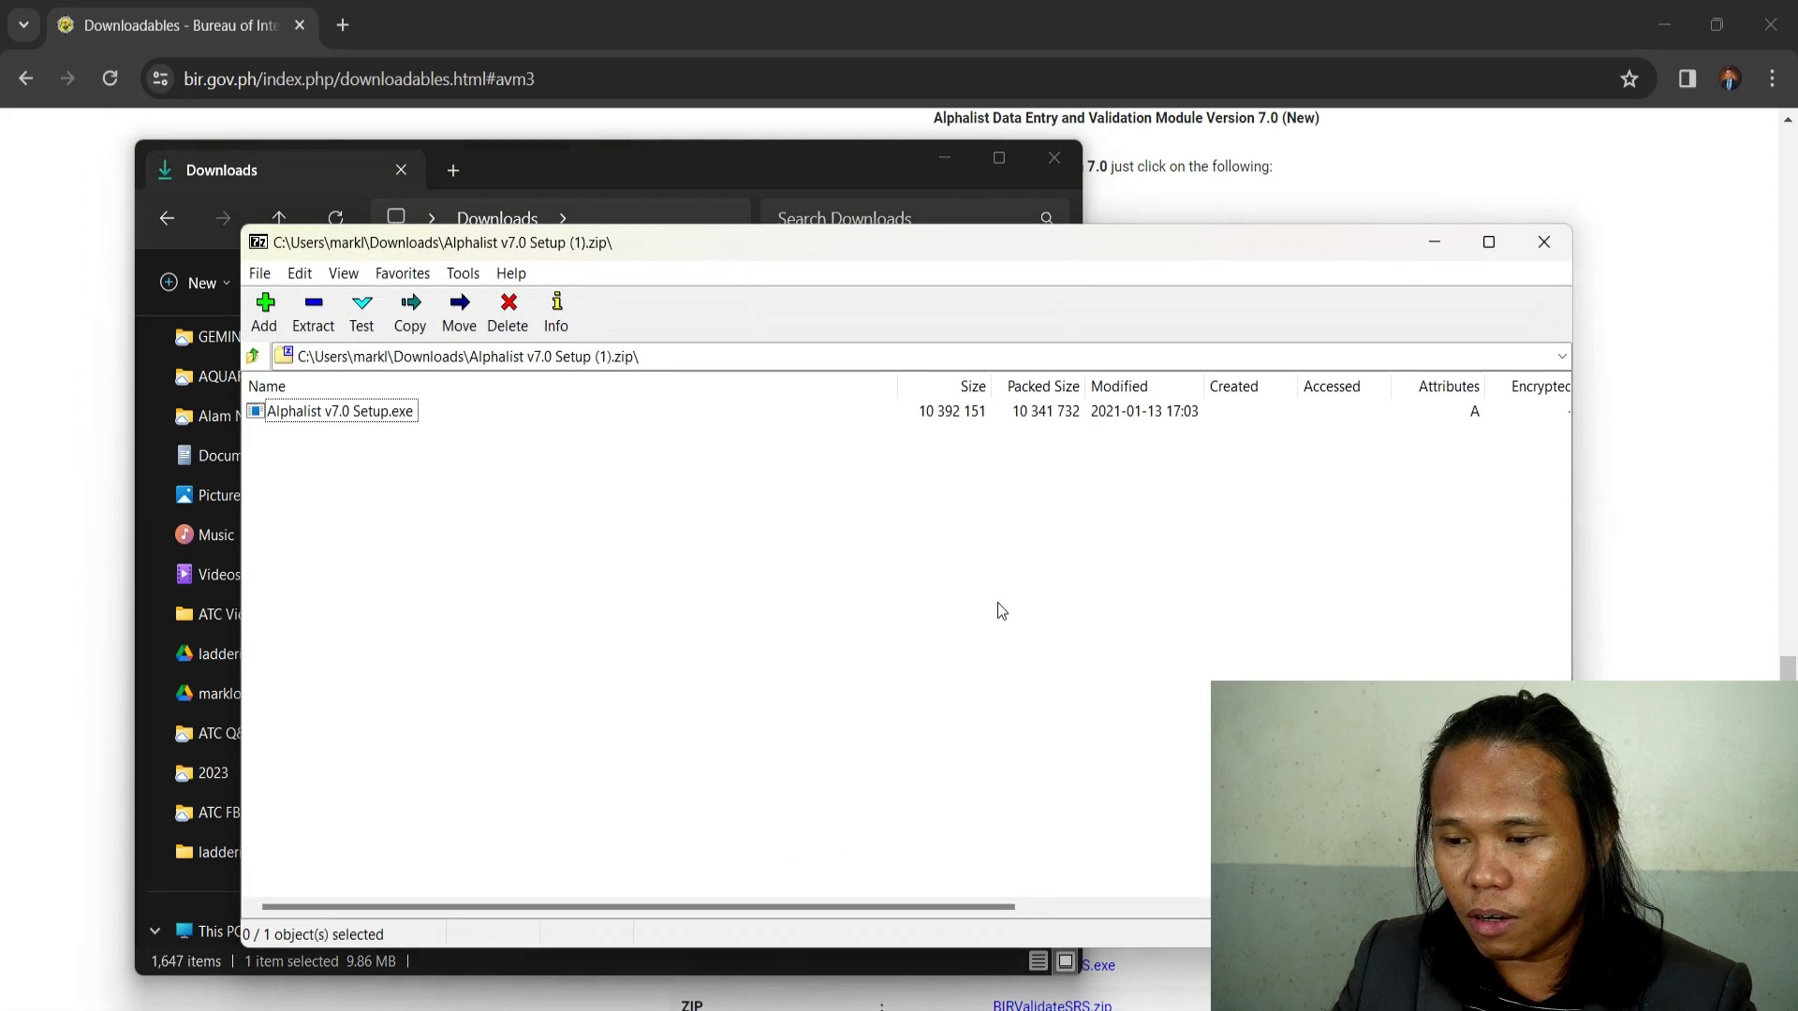
left_click(369, 415)
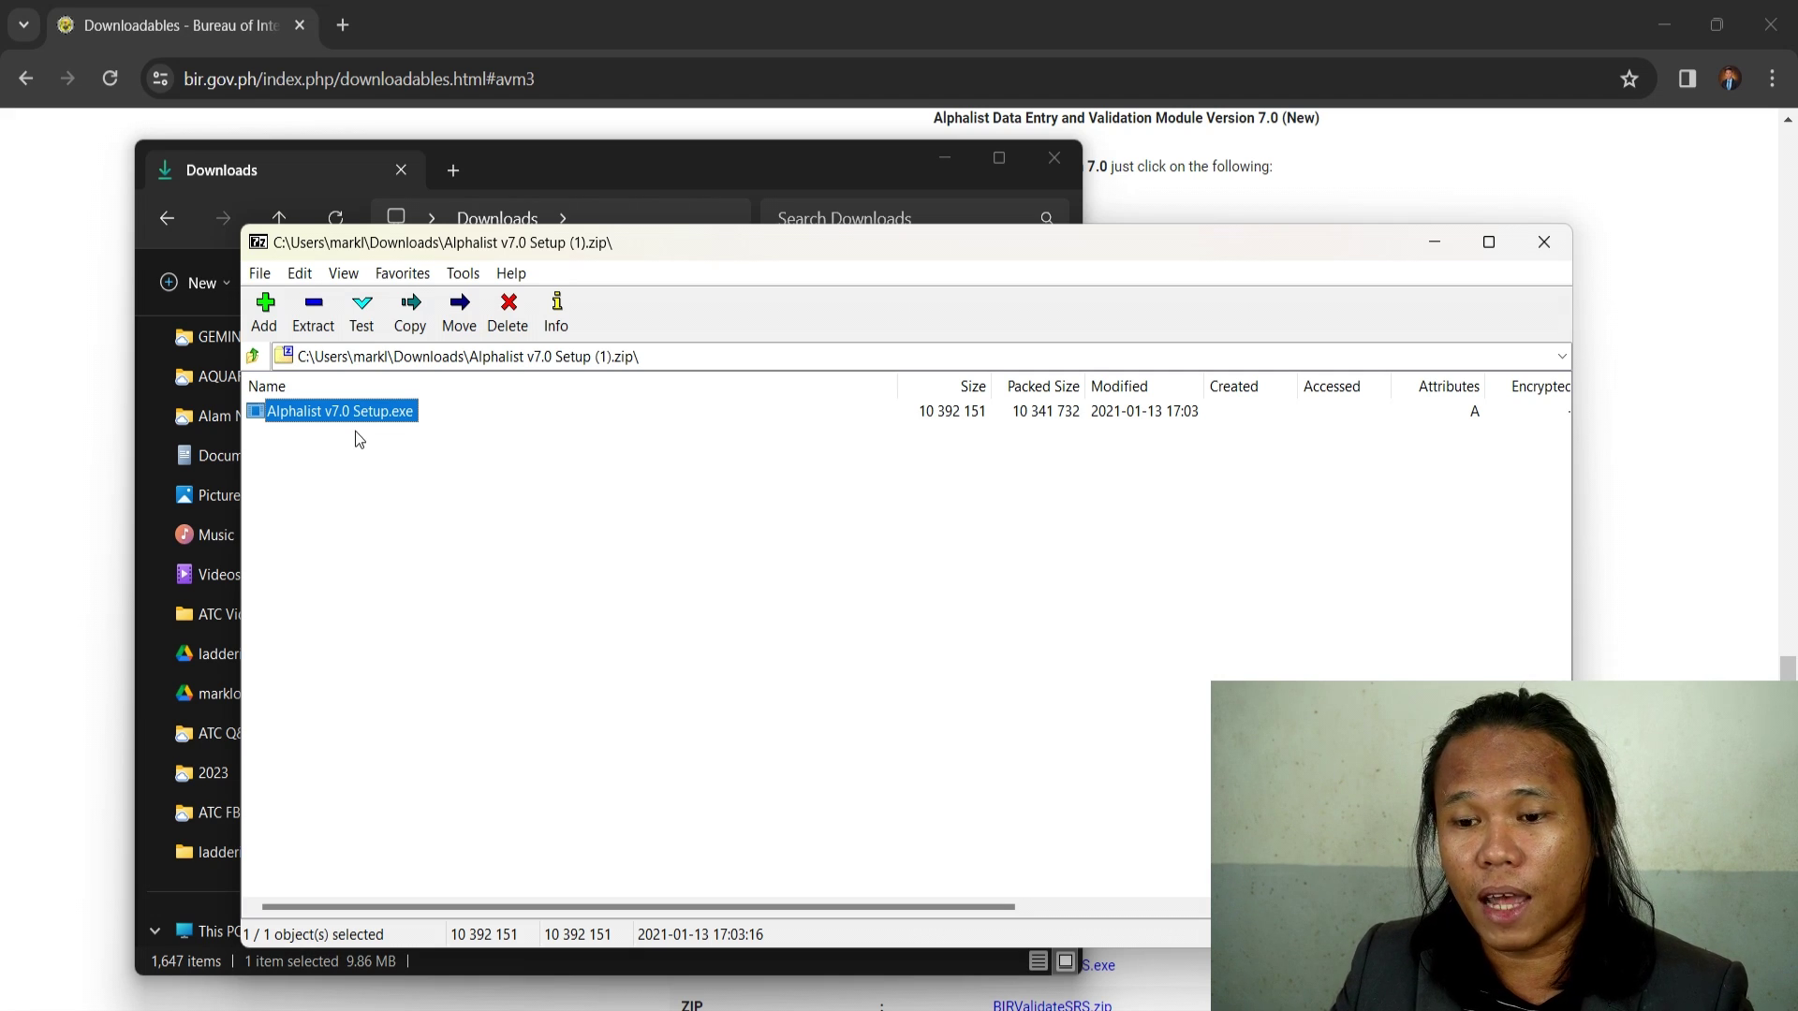
left_click(1544, 243)
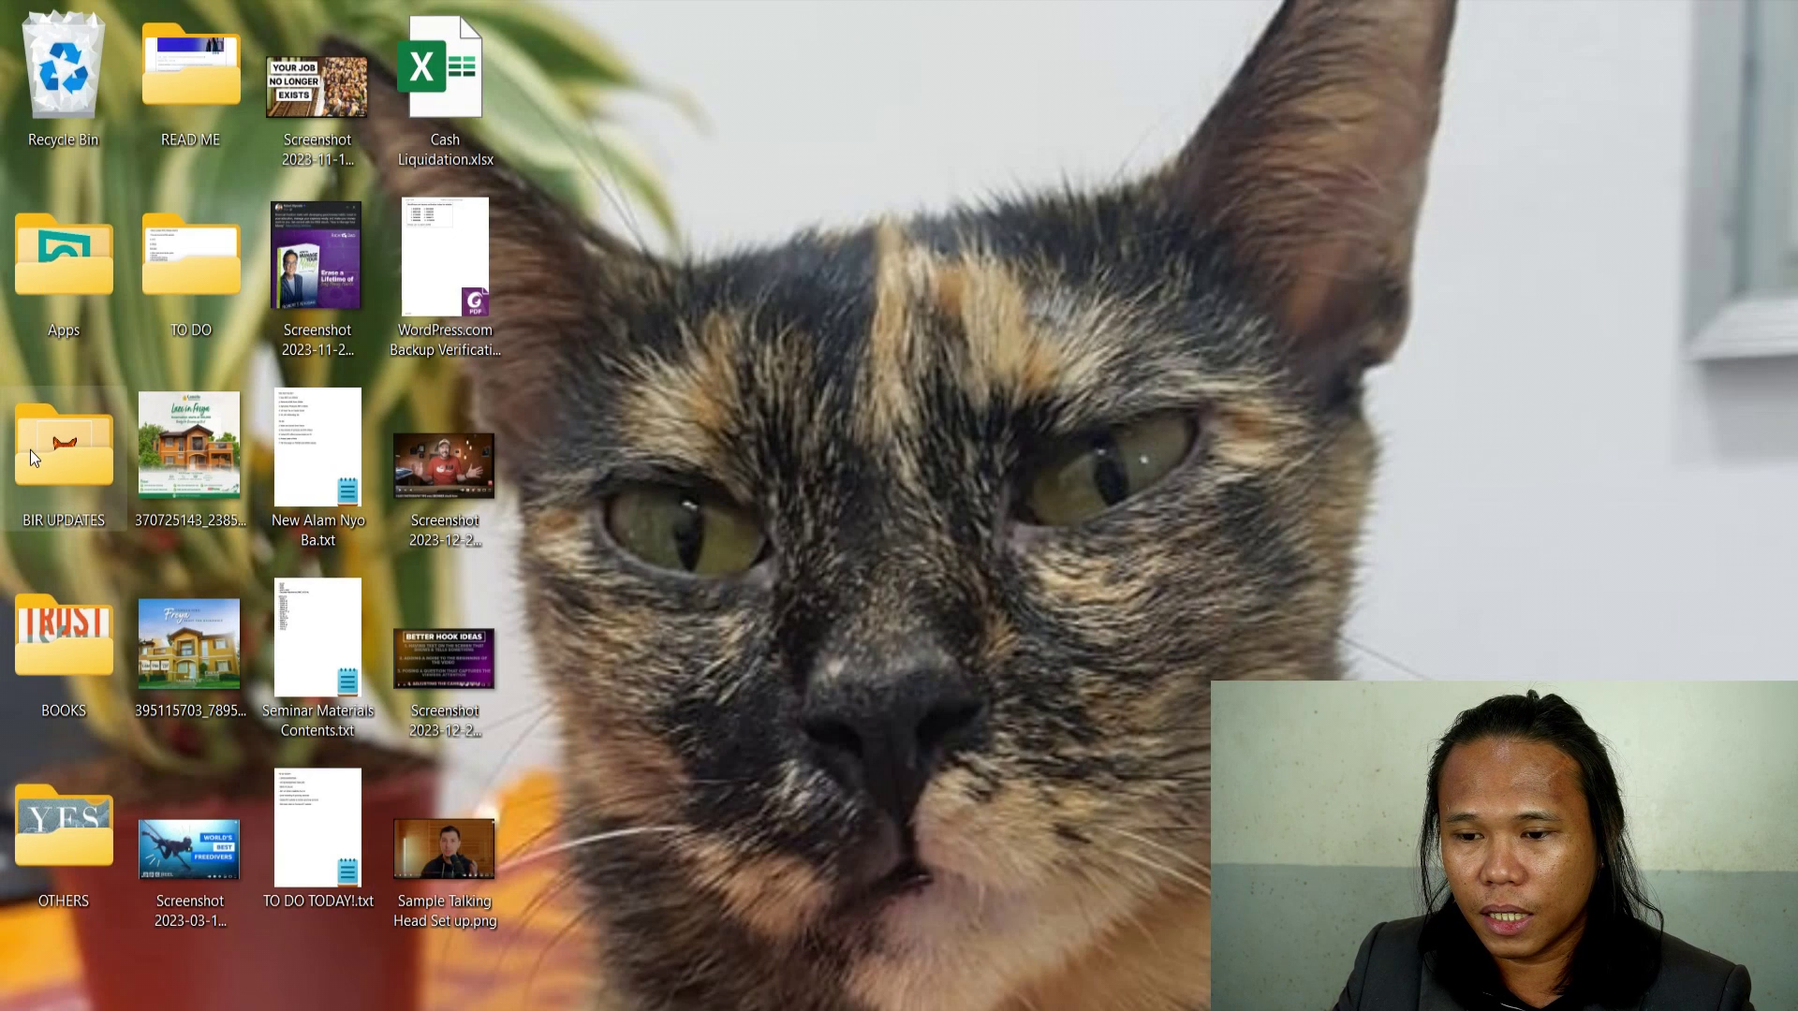
Step: Open the BIR UPDATES folder on the desktop and locate the two Alphalist v7.0 shortcuts and the BIRALPHA70 folder
double_click(31, 454)
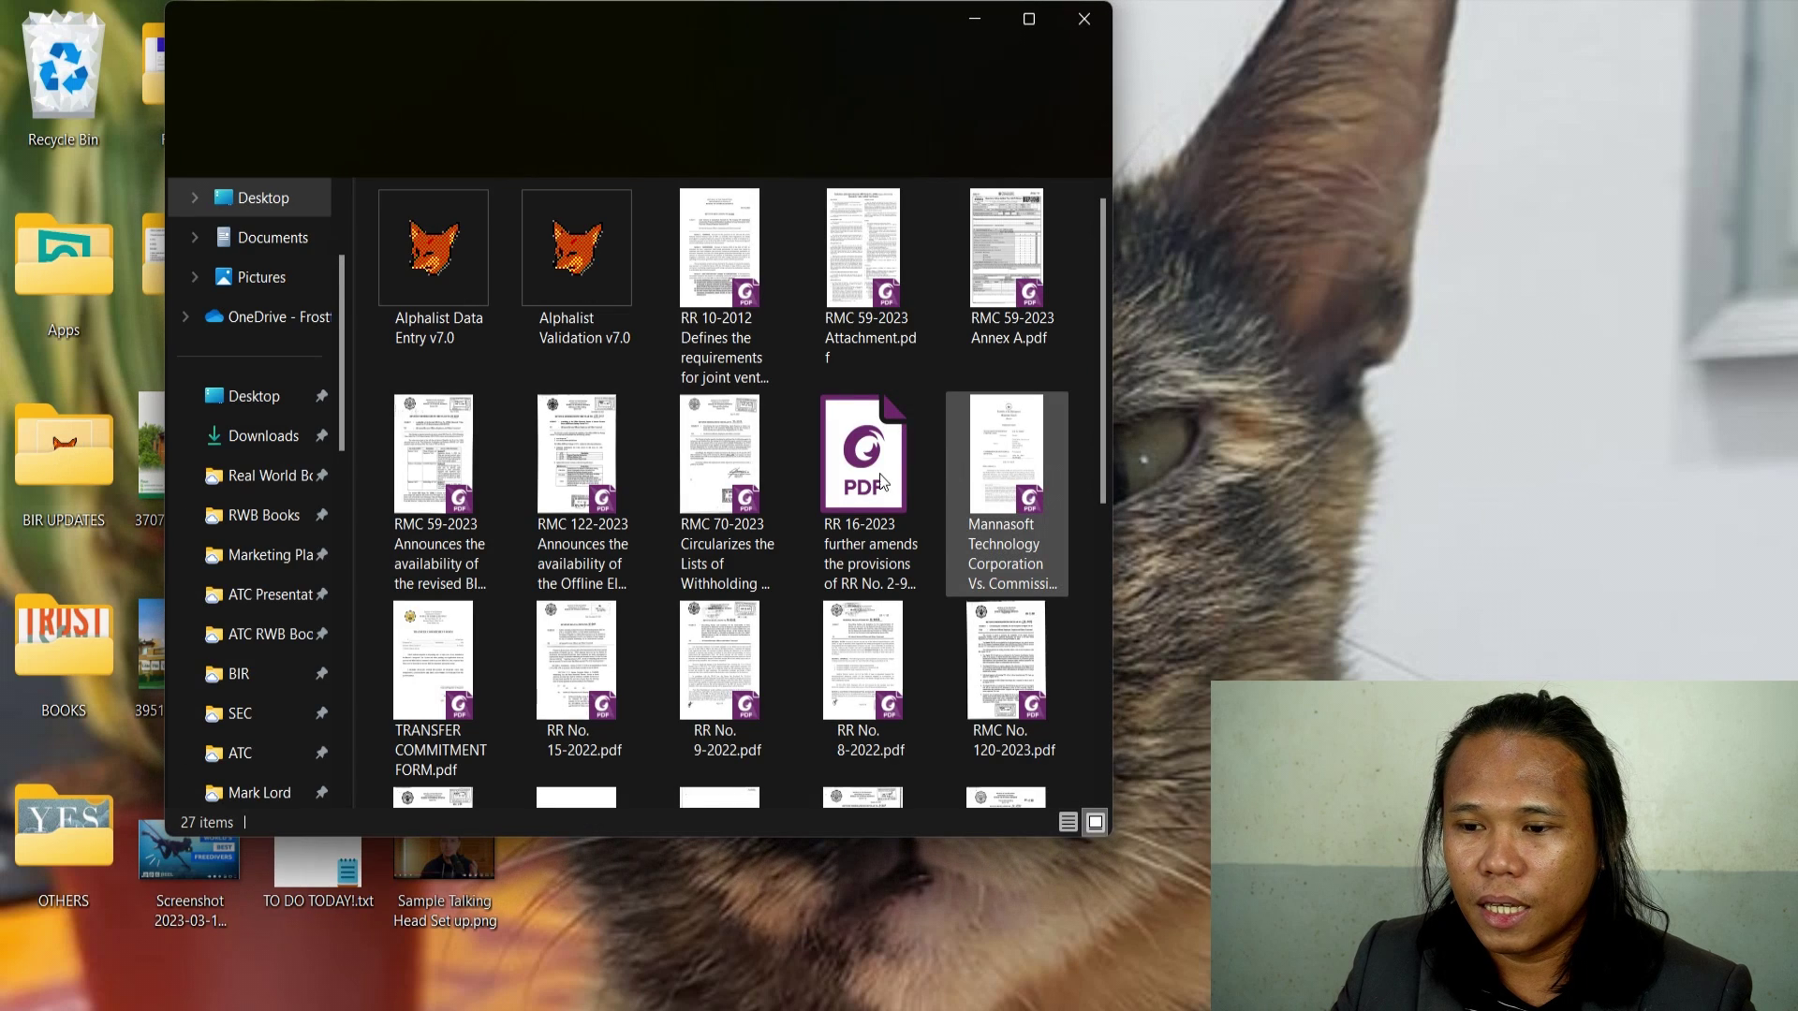
left_click_drag(752, 34, 763, 70)
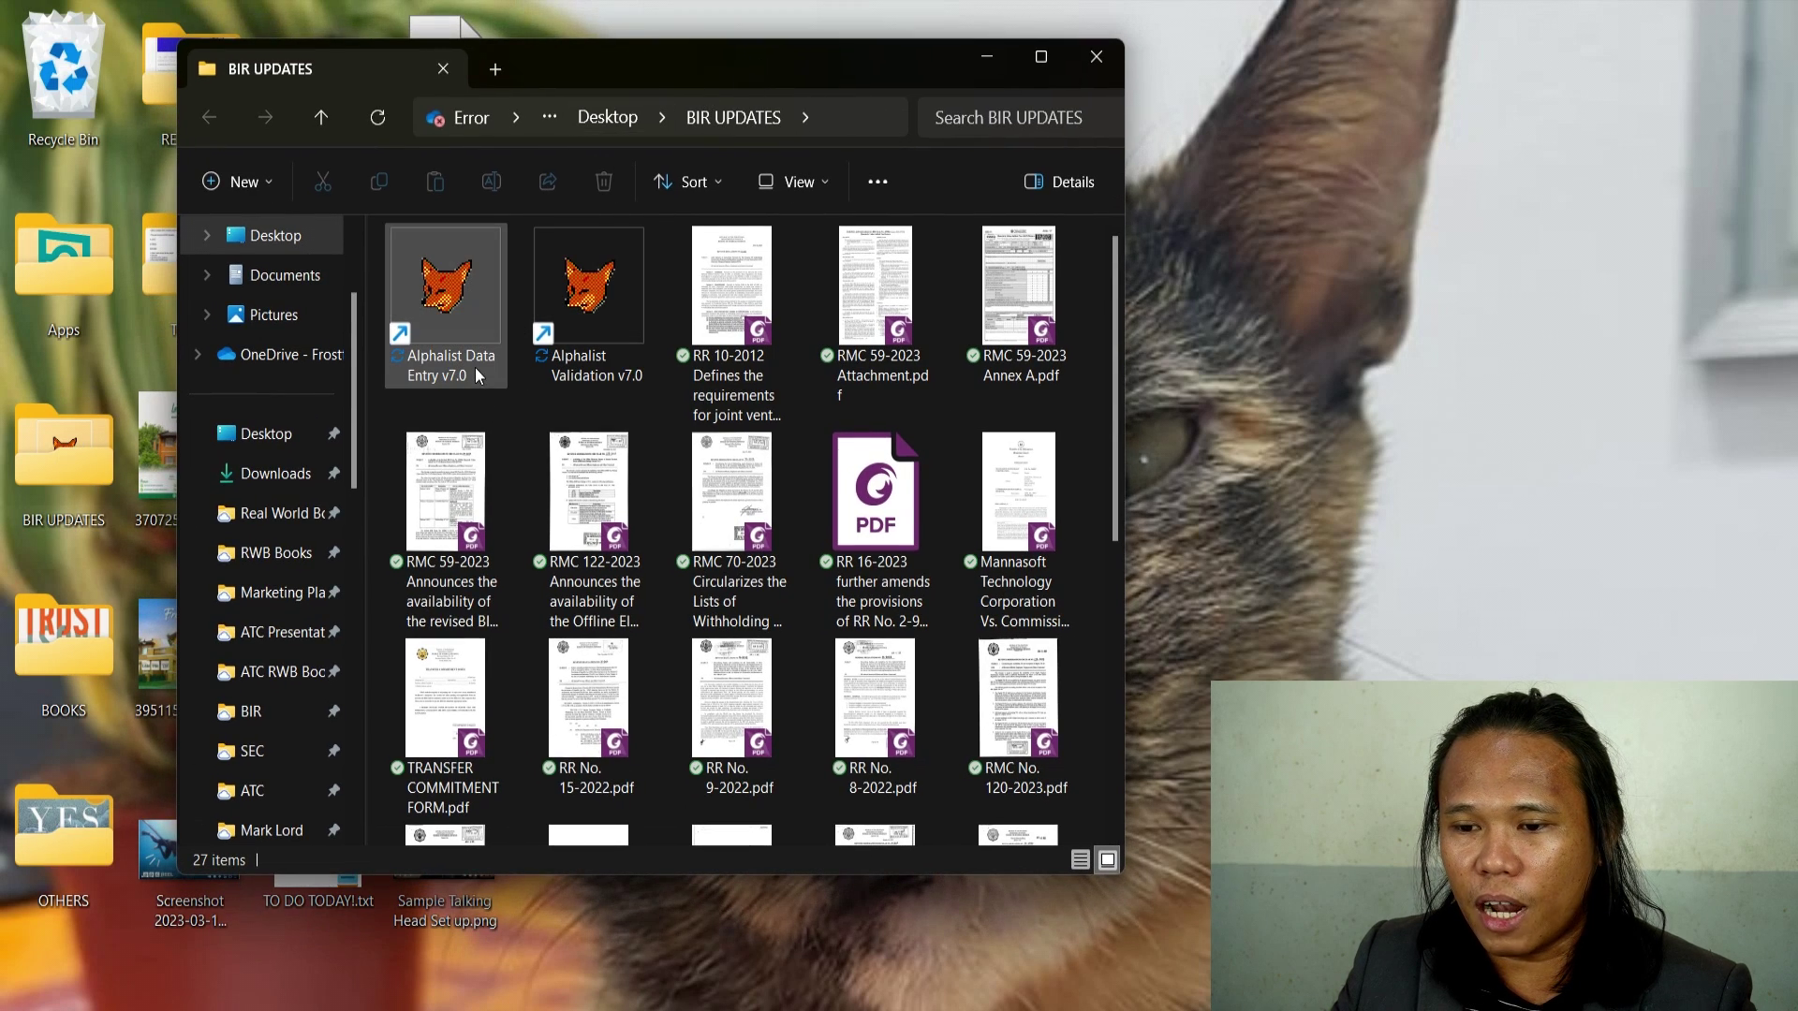
left_click(476, 373)
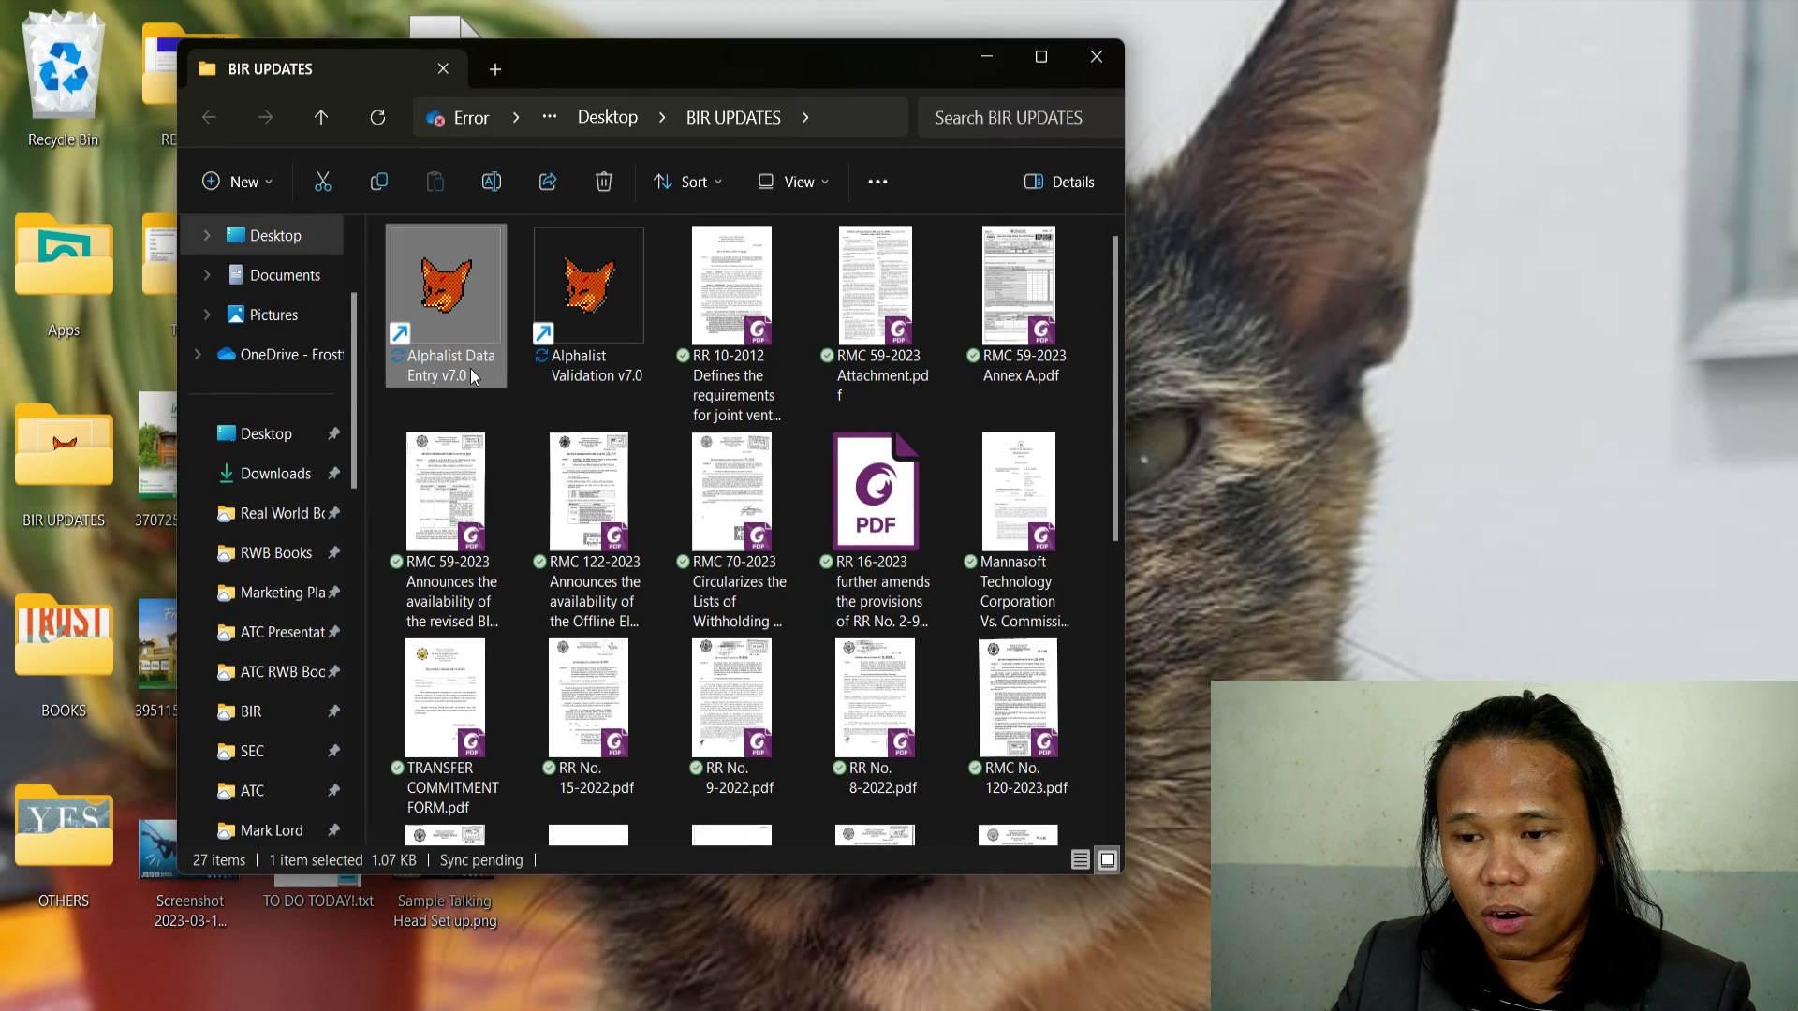
left_click(597, 337)
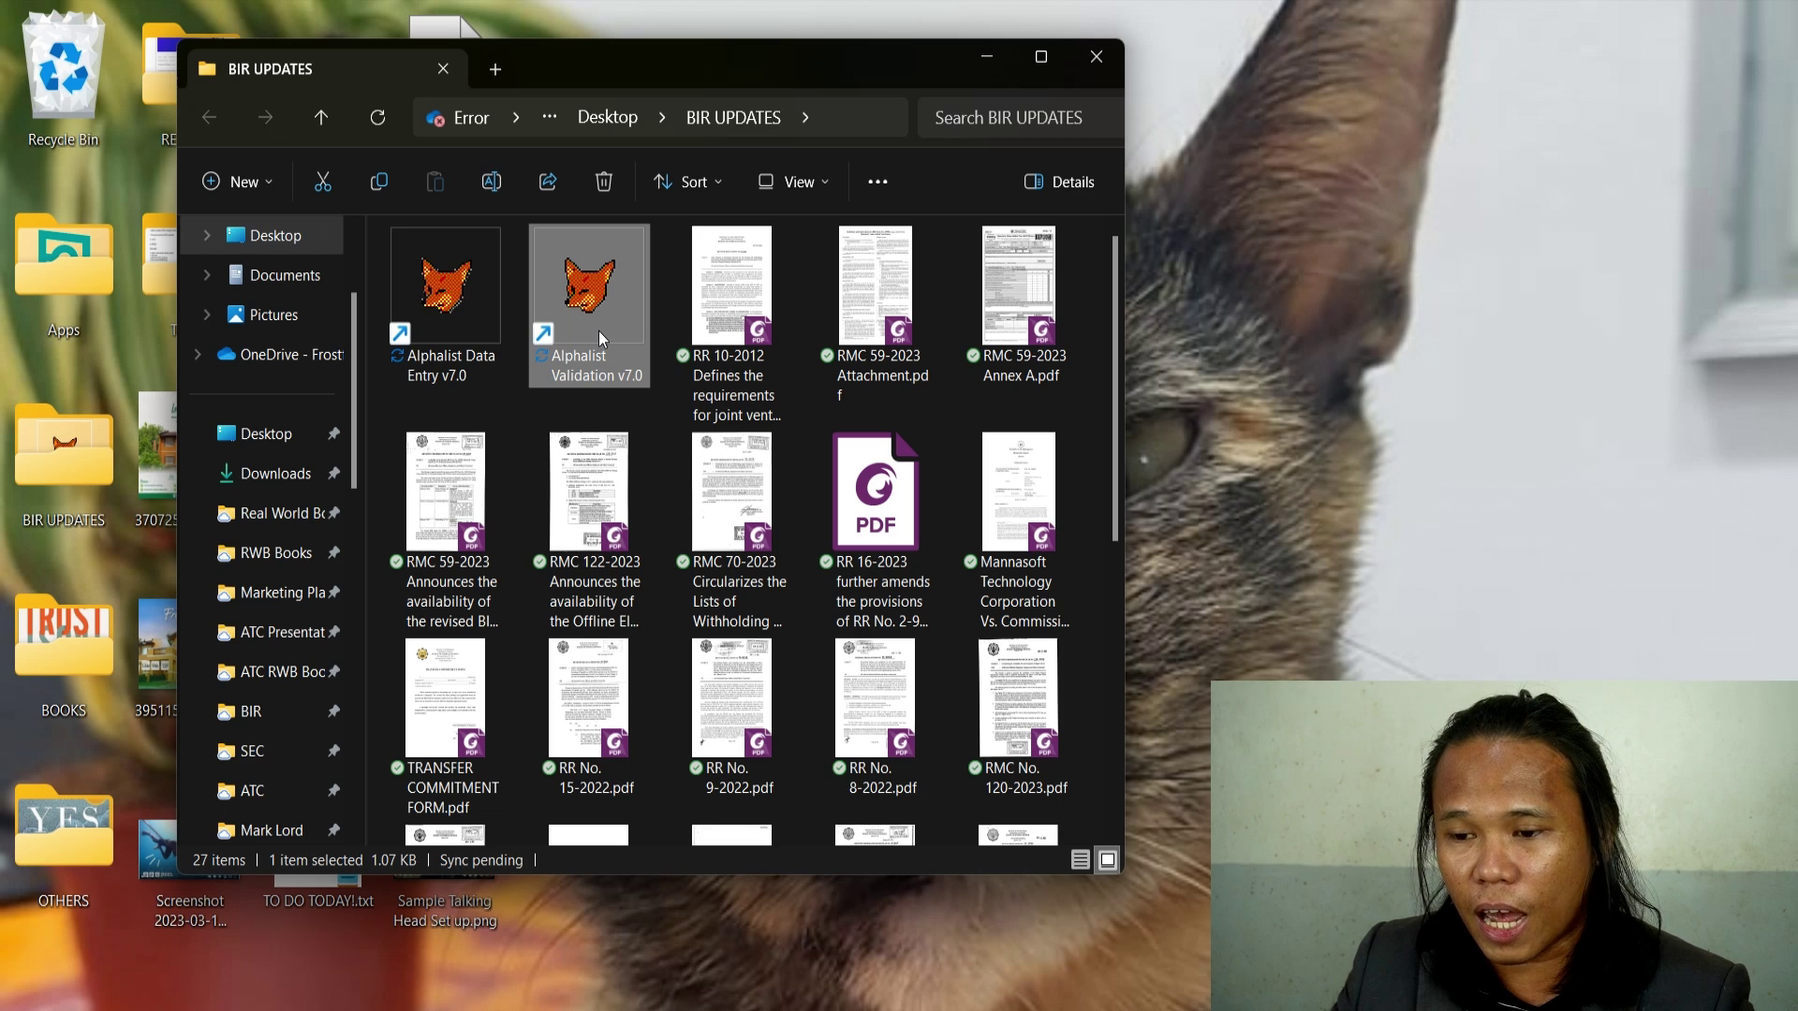
scroll(641, 378, "down", 5)
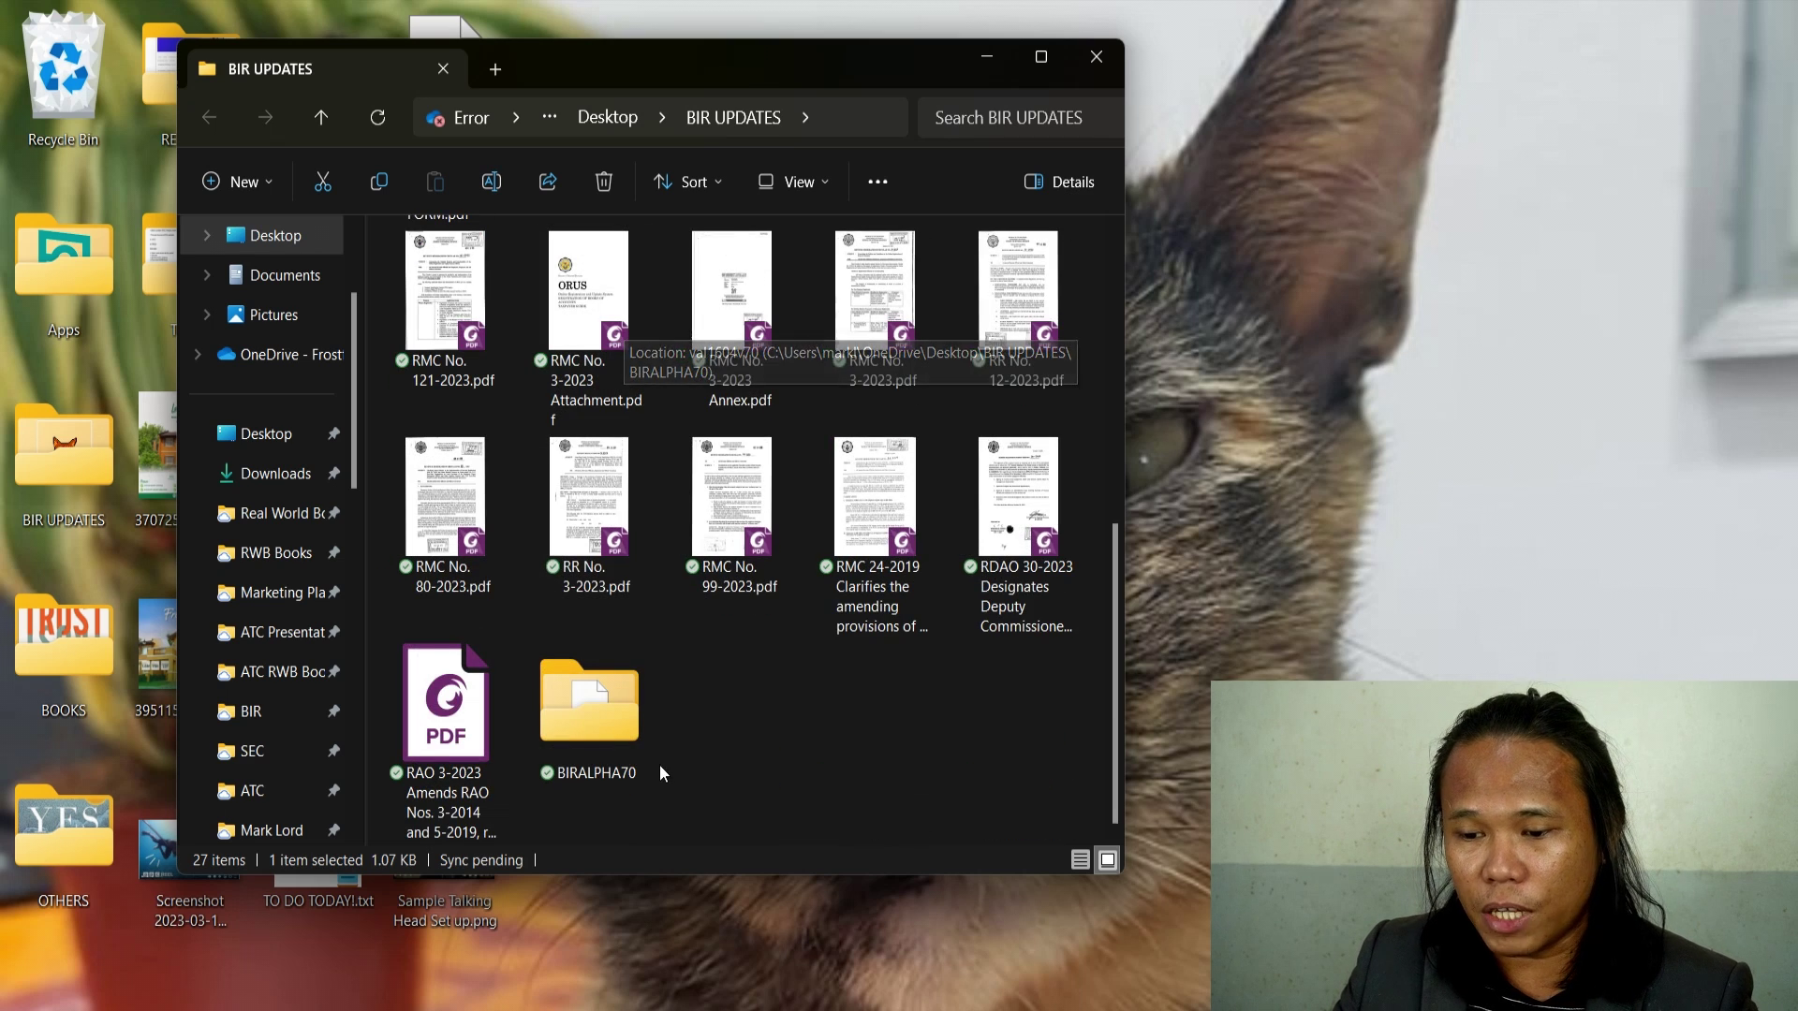
left_click(623, 740)
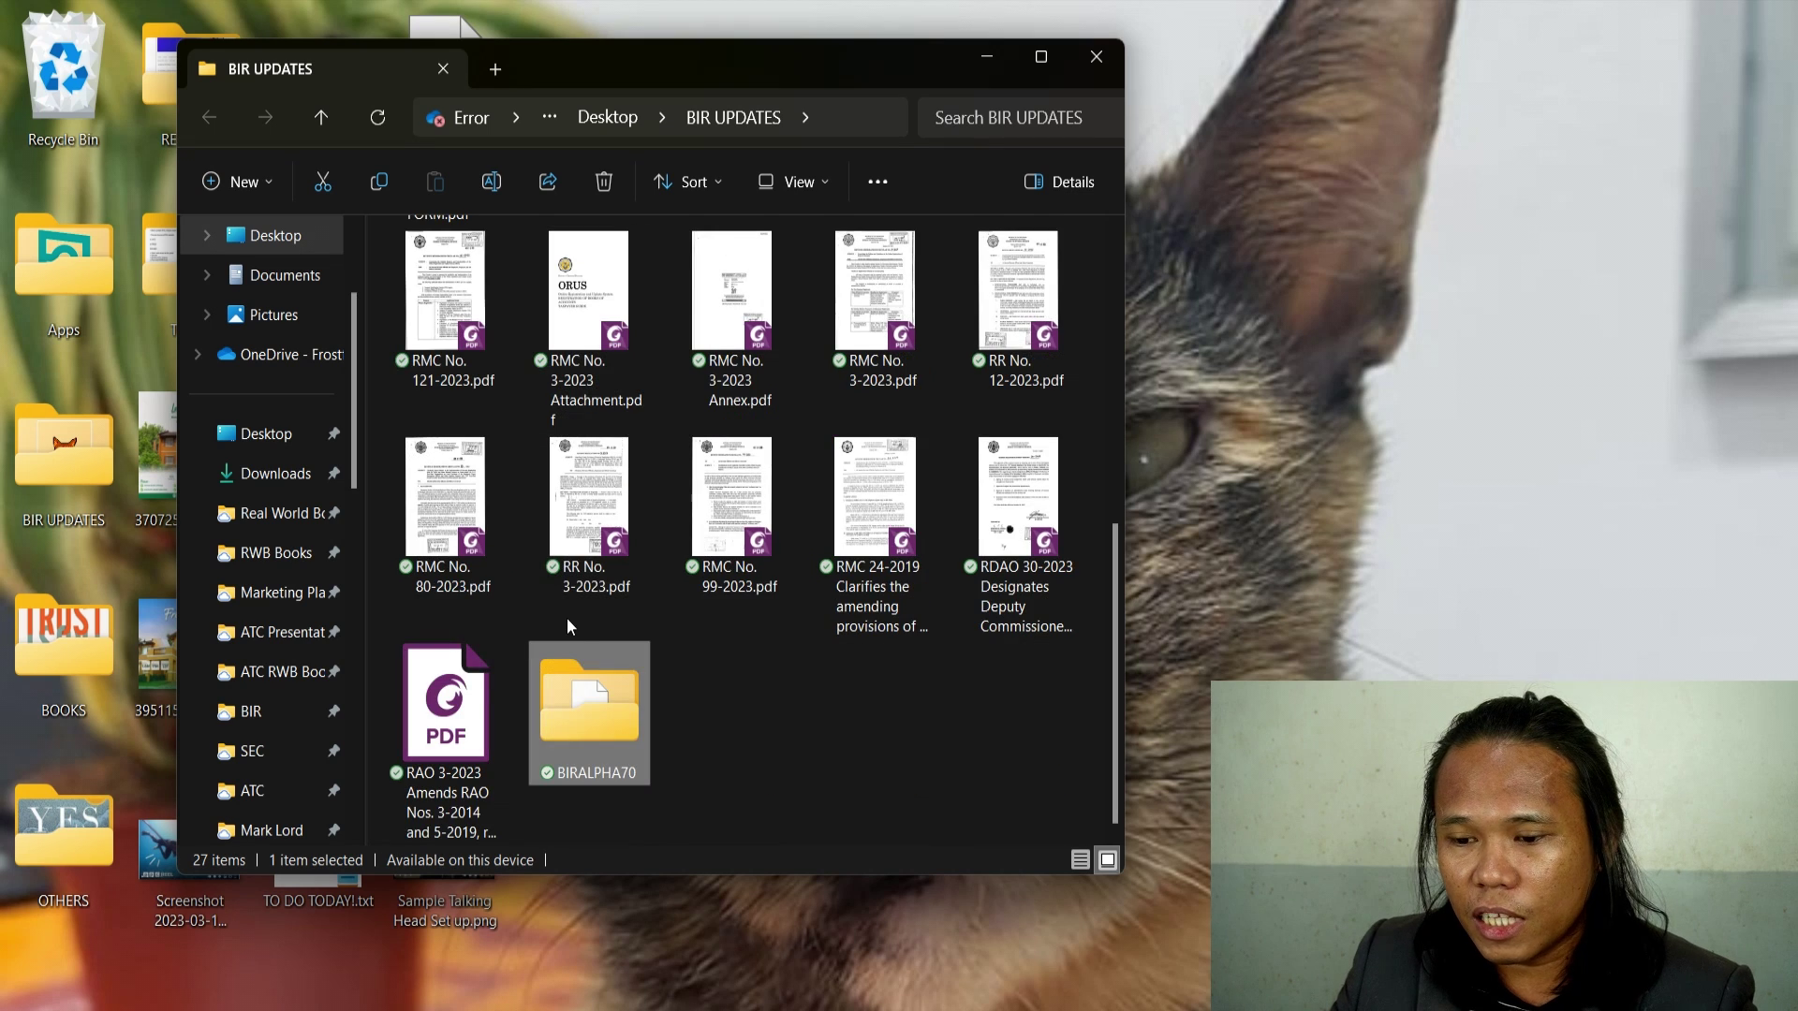
Step: Return to the Downloads folder and open the Alphalistv7_patchATC.zip archive
left_click(1144, 1007)
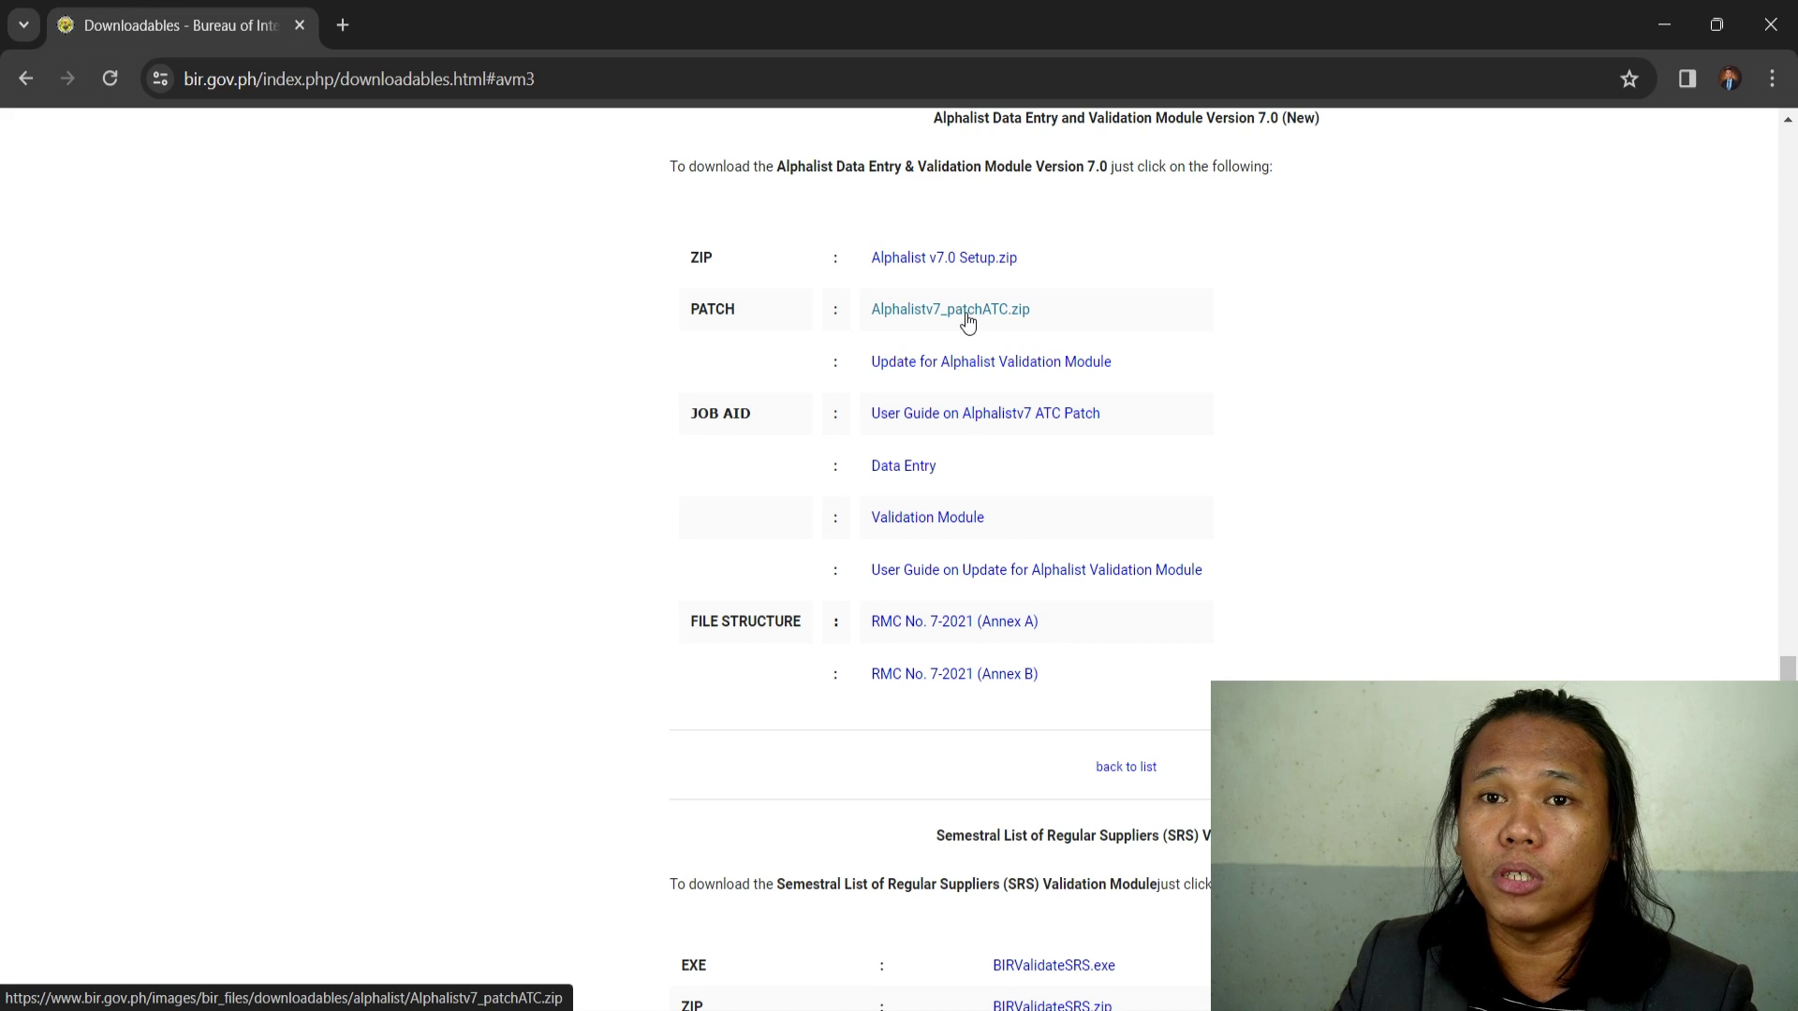
left_click(1054, 1010)
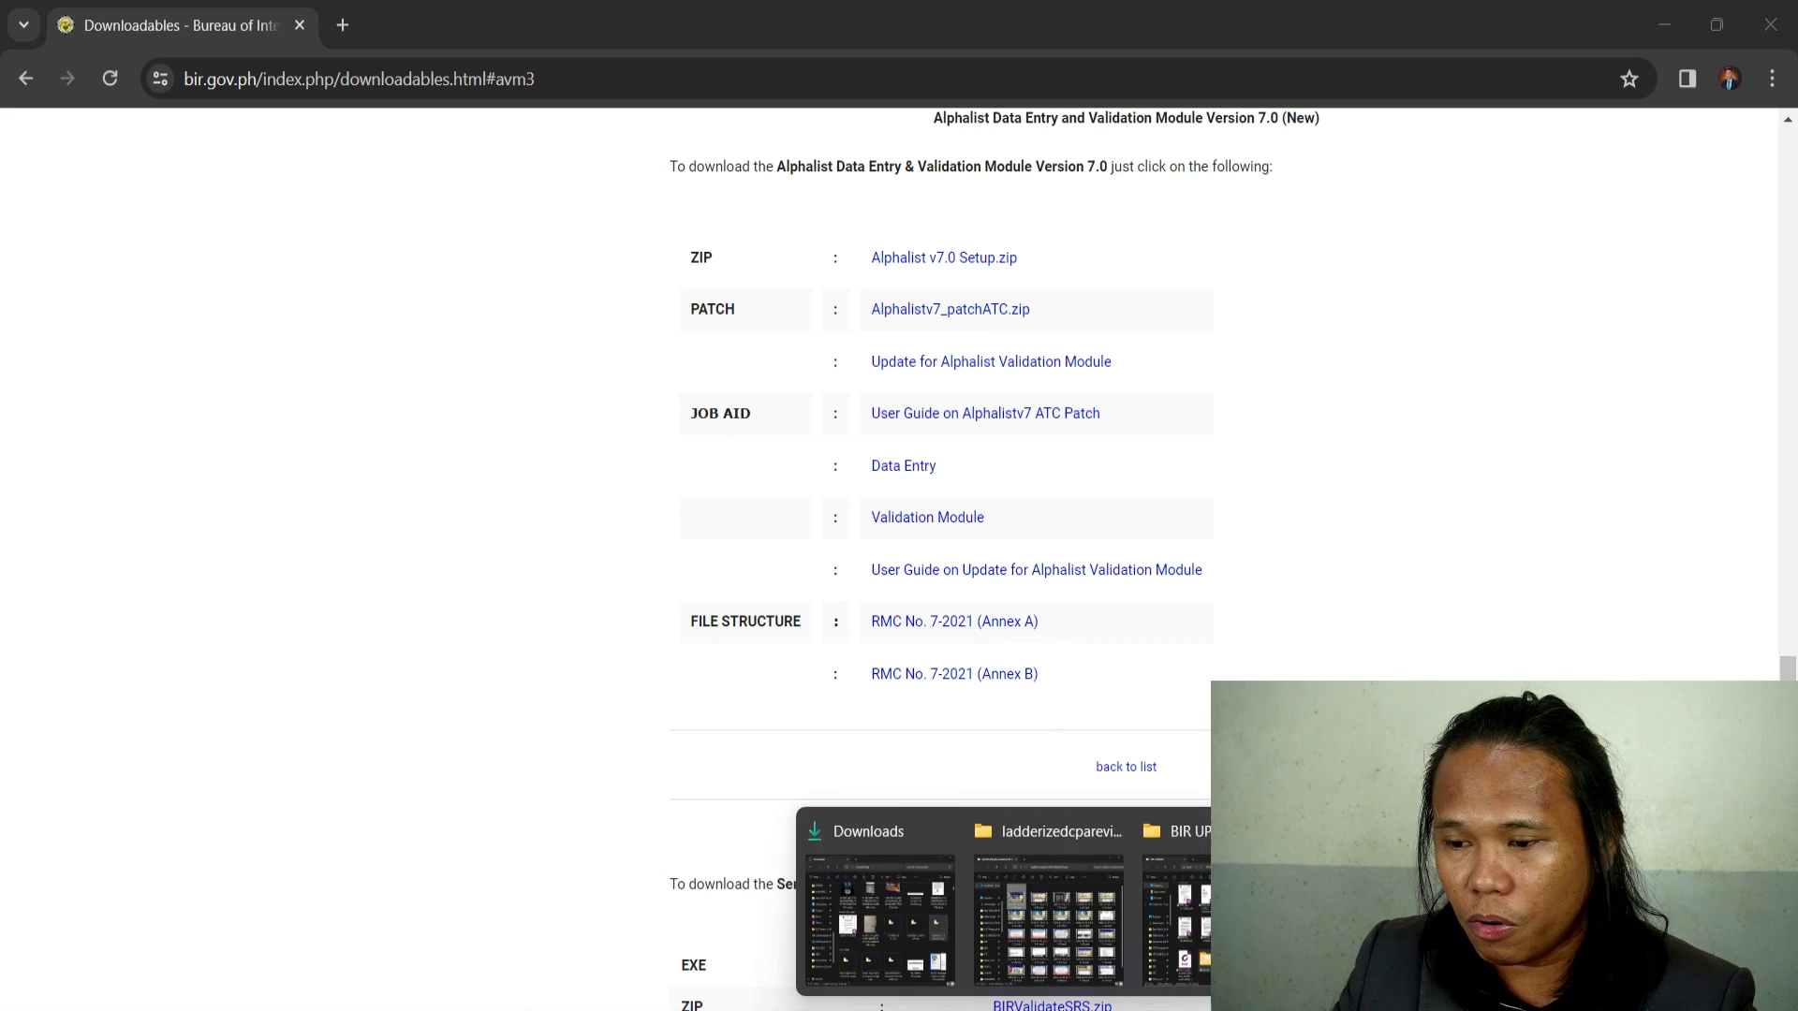
left_click(850, 902)
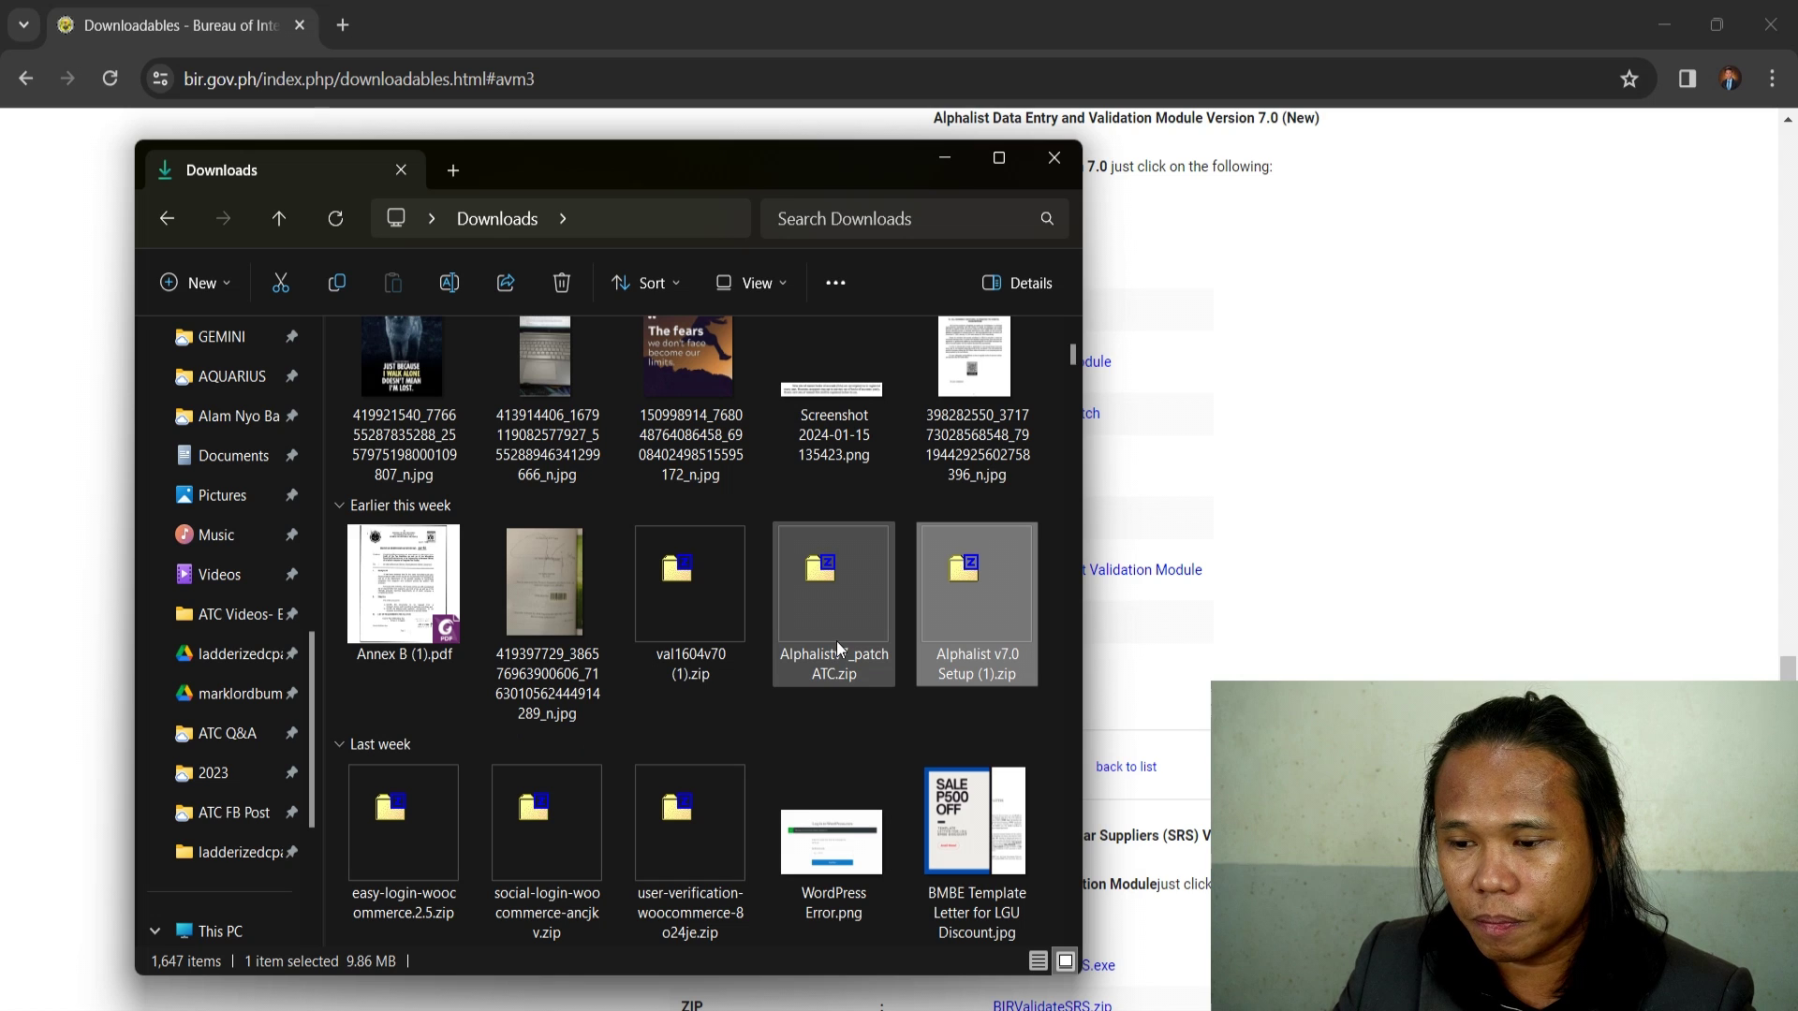
double_click(867, 593)
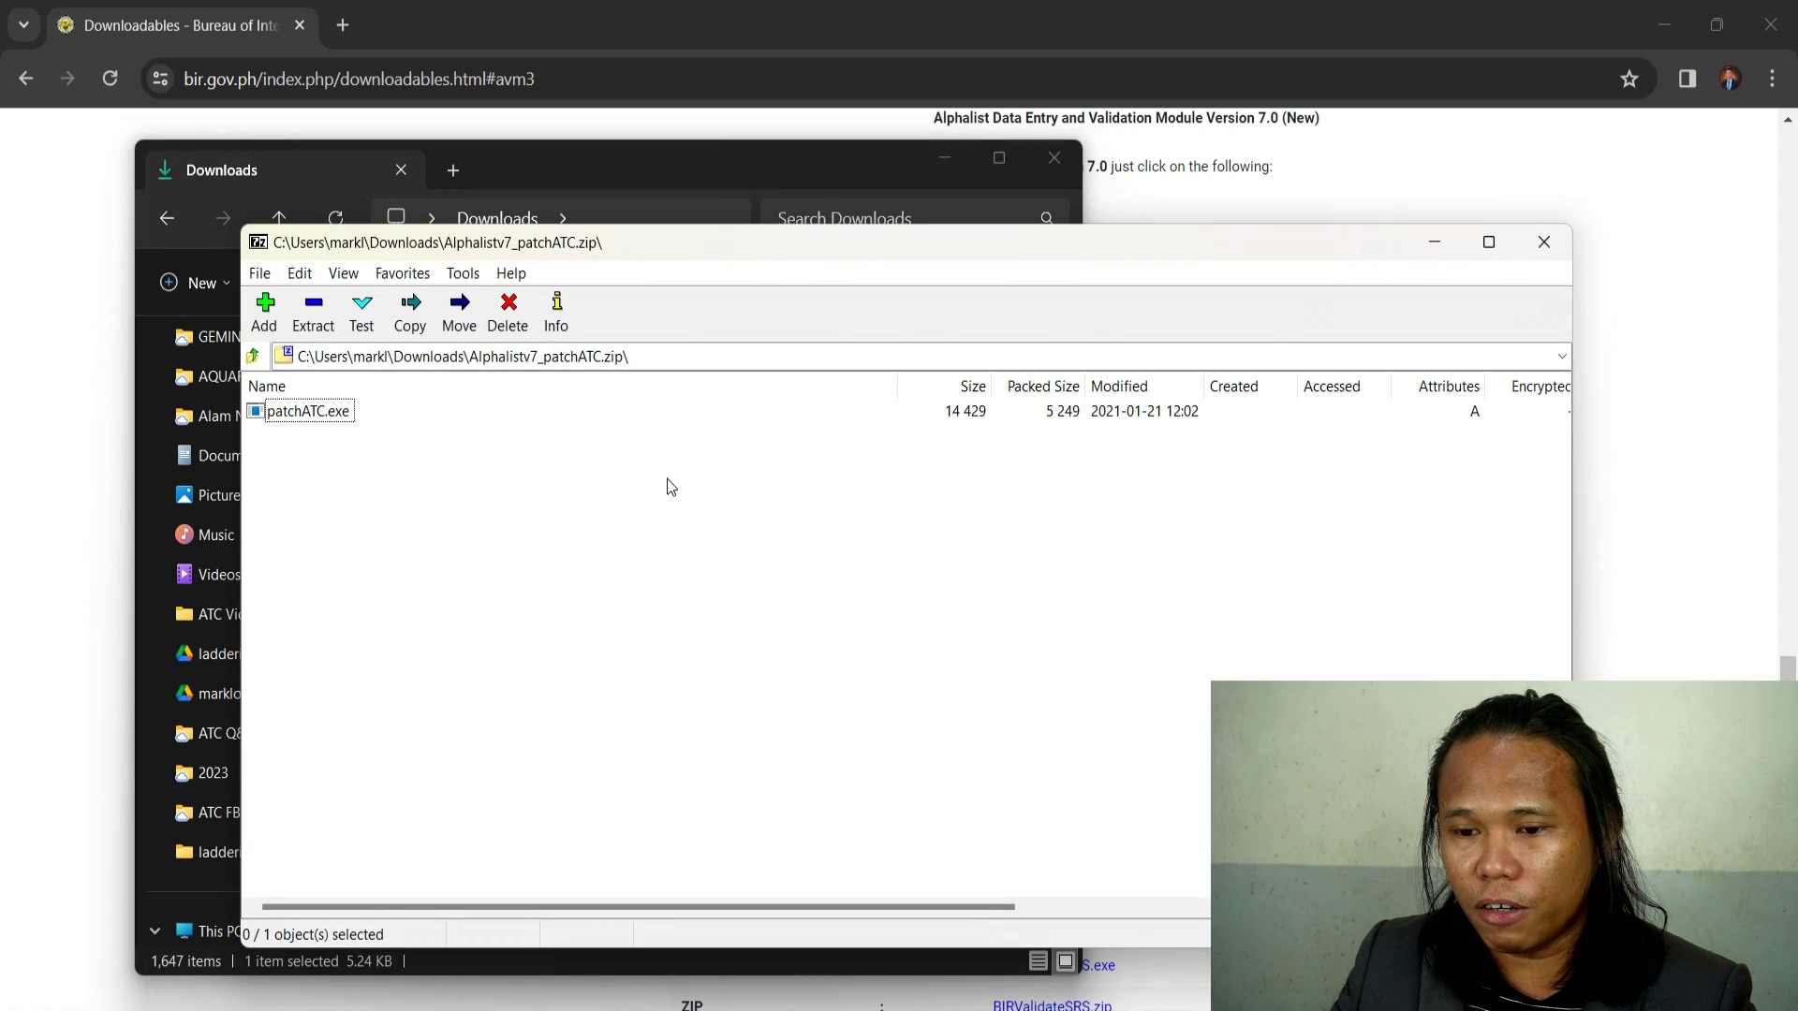
Step: Extract patchATC.exe from the archive to the Desktop and close the archive
left_click(311, 417)
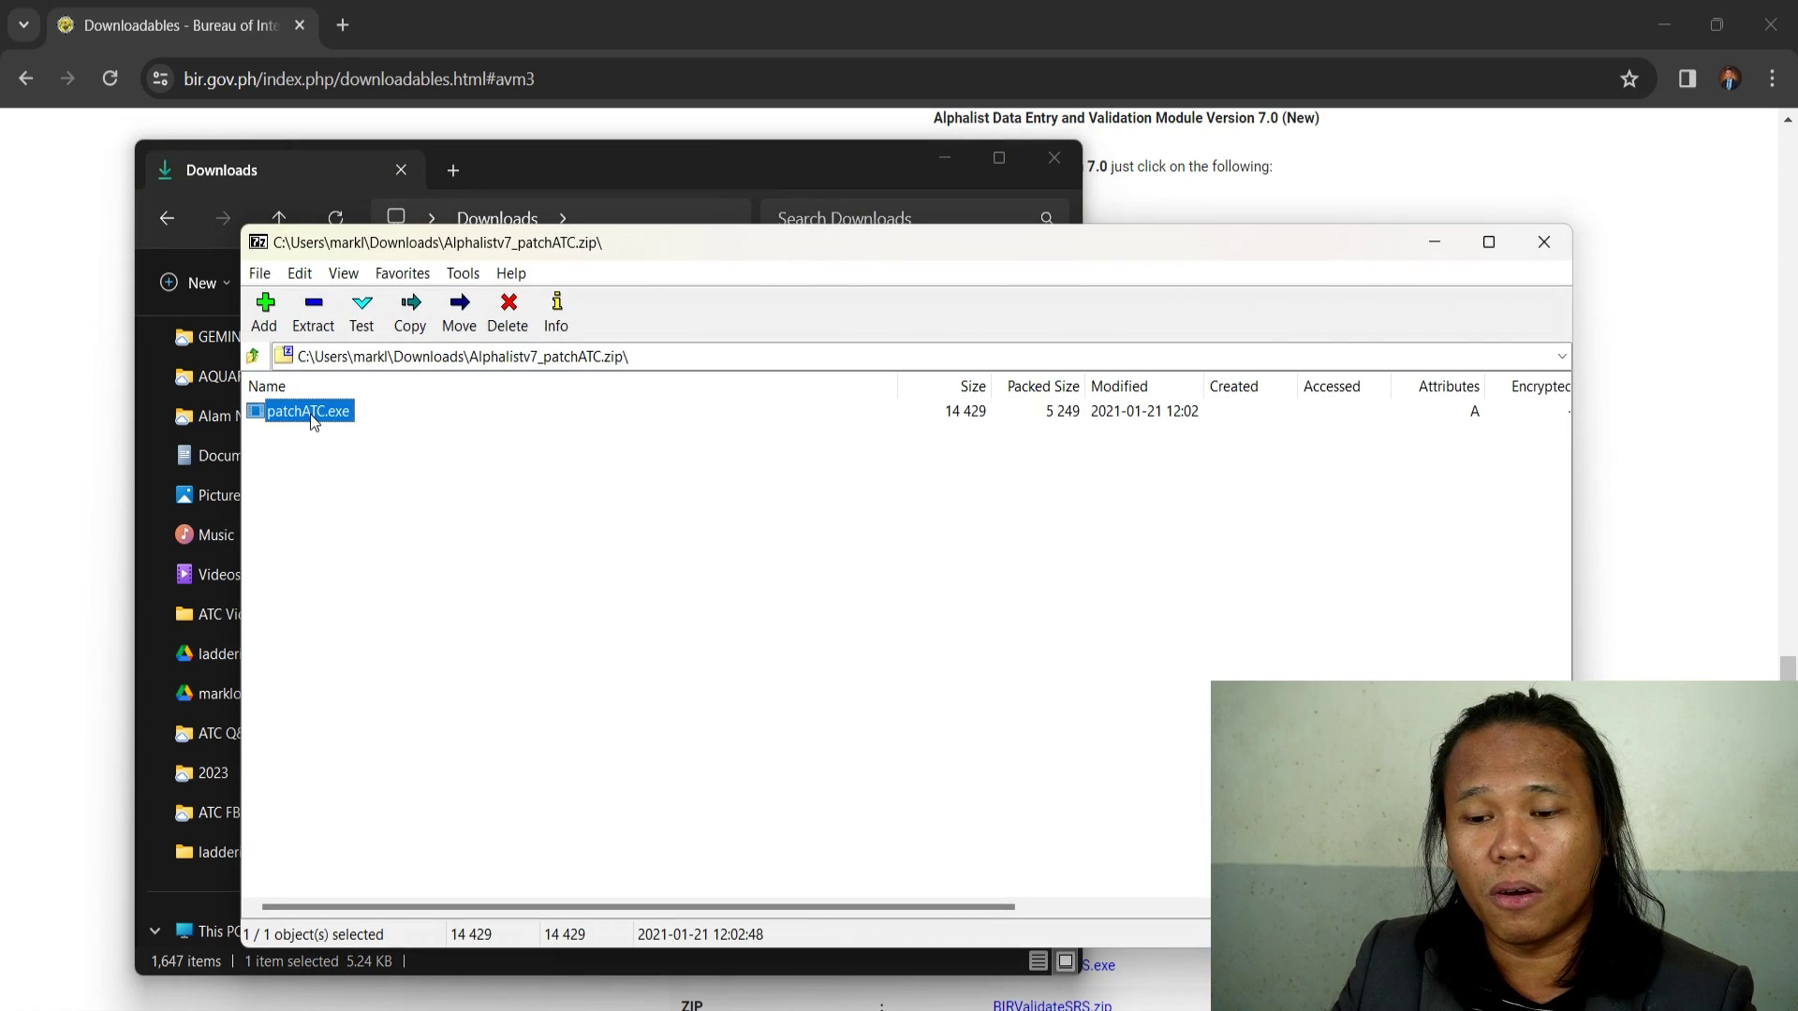
left_click(316, 318)
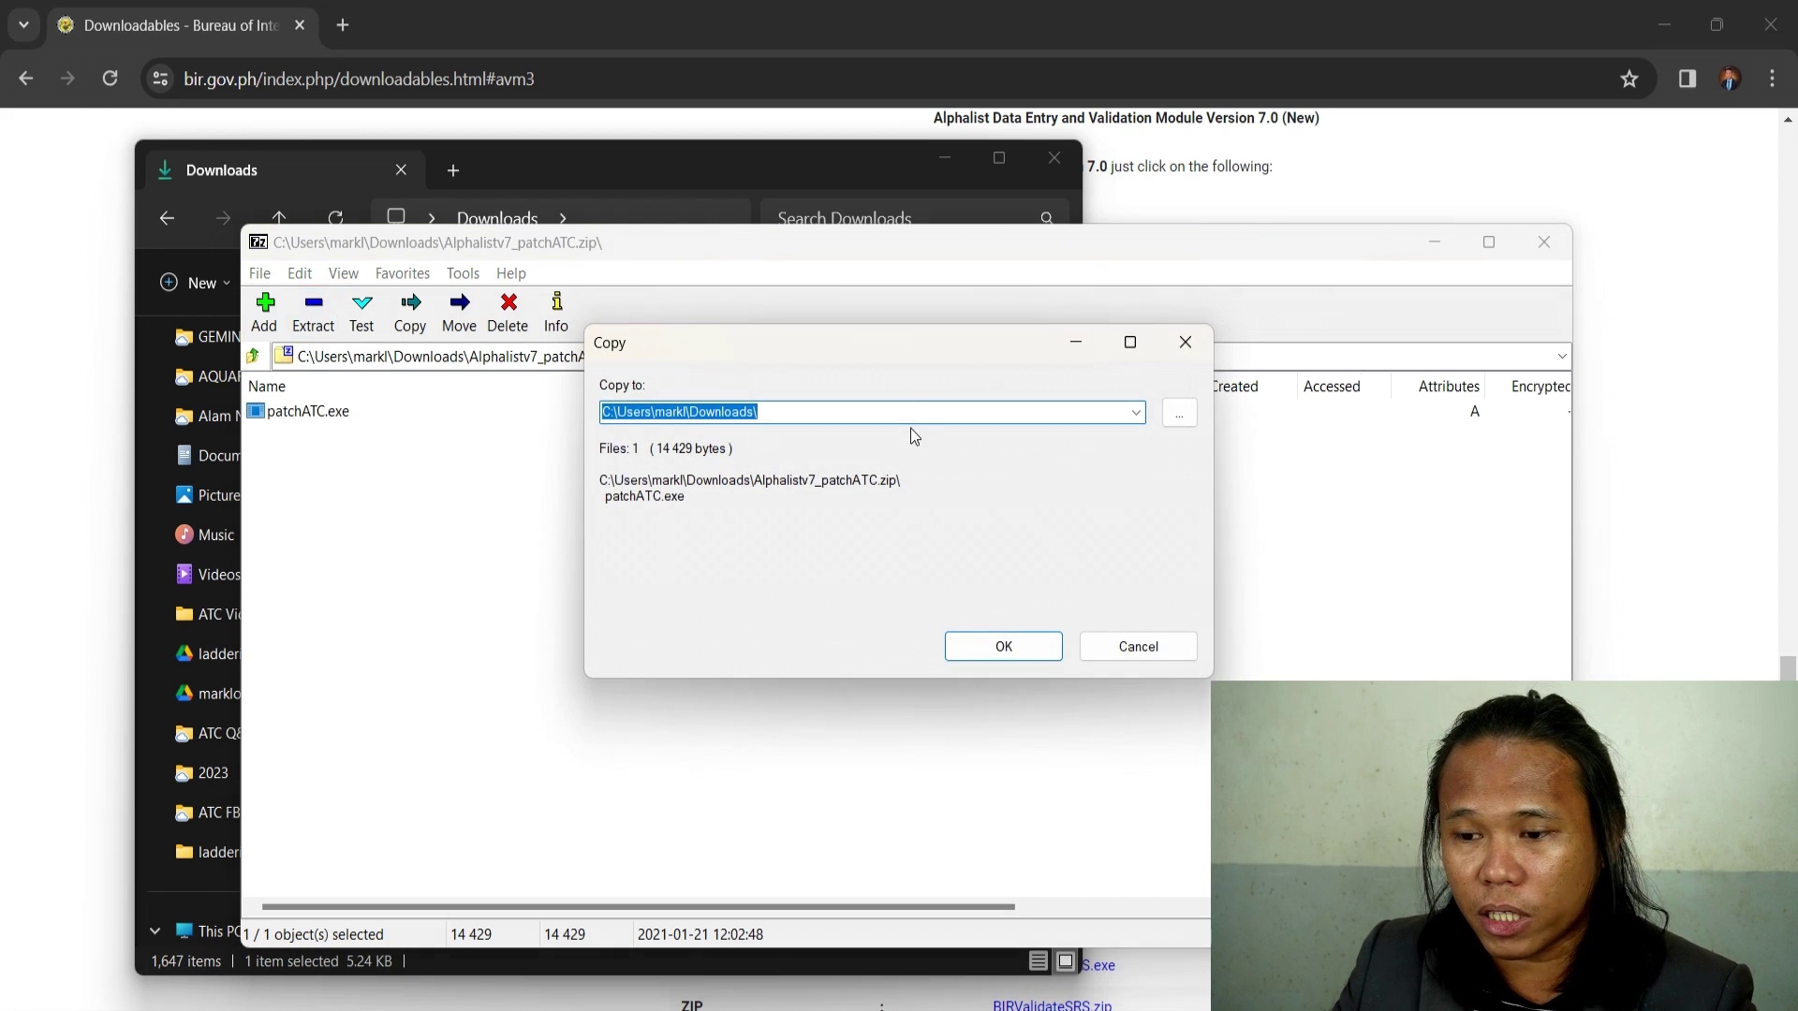
left_click(1178, 412)
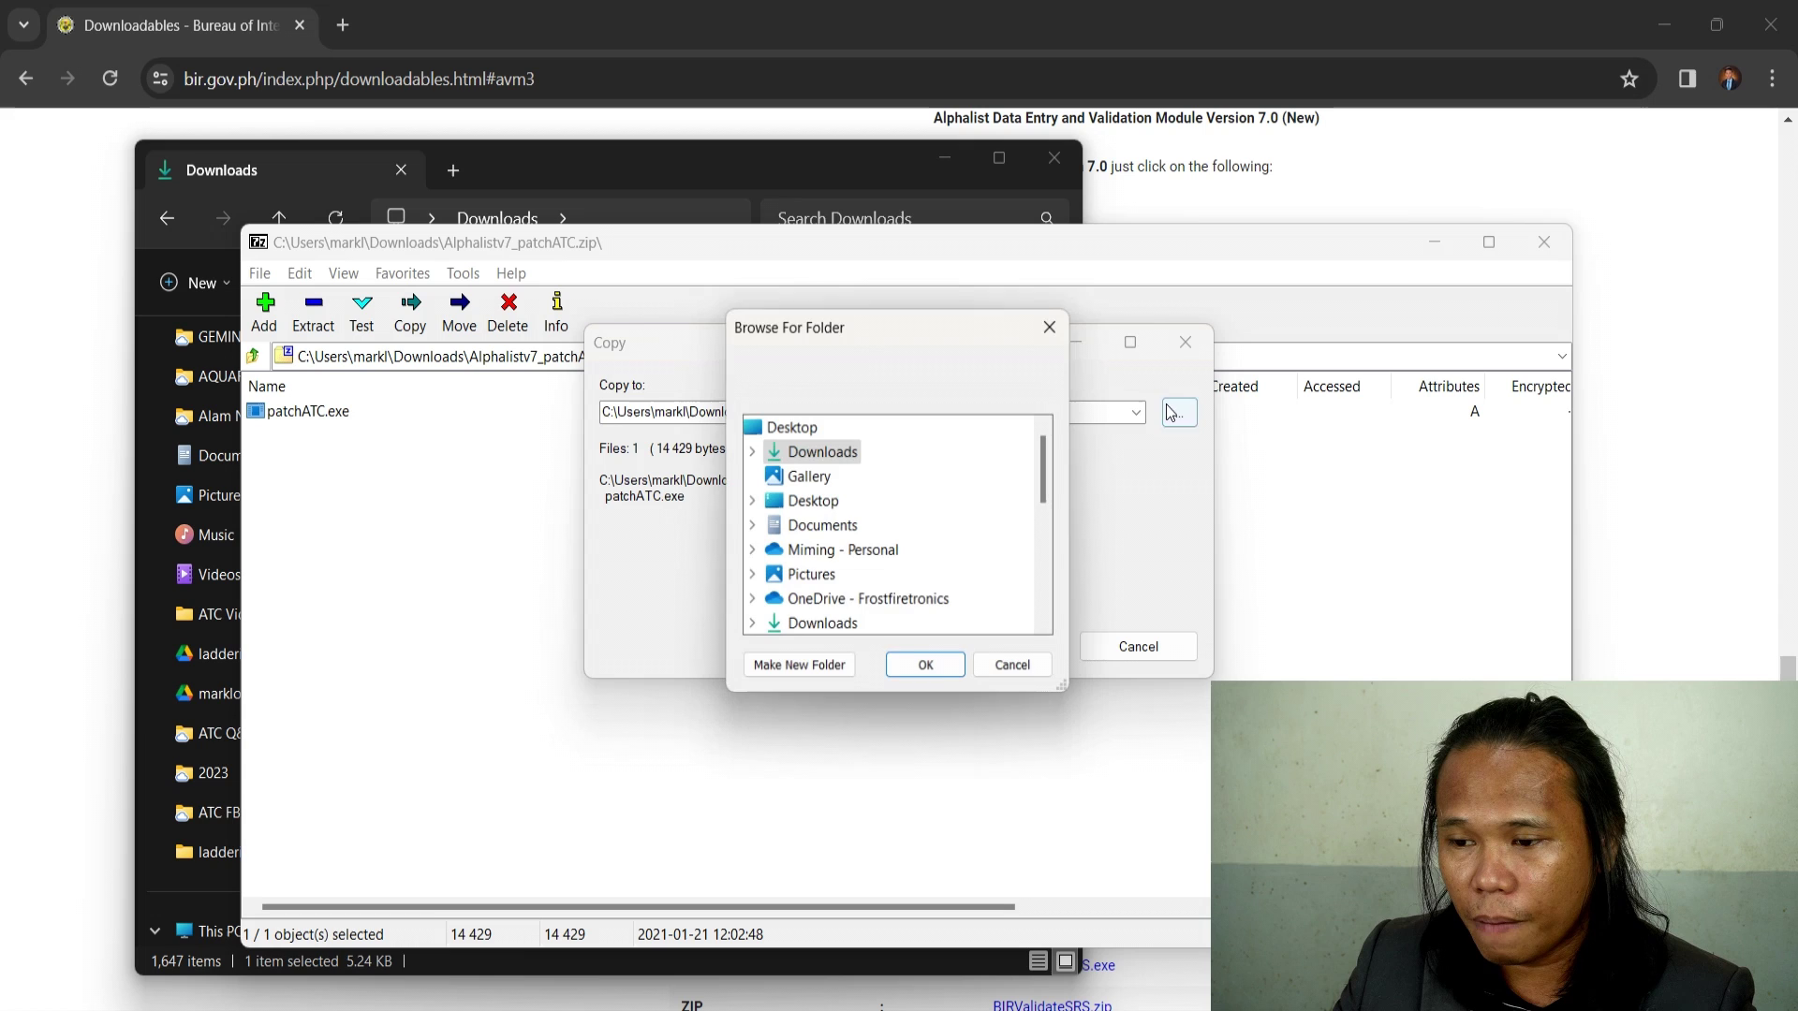
left_click(807, 425)
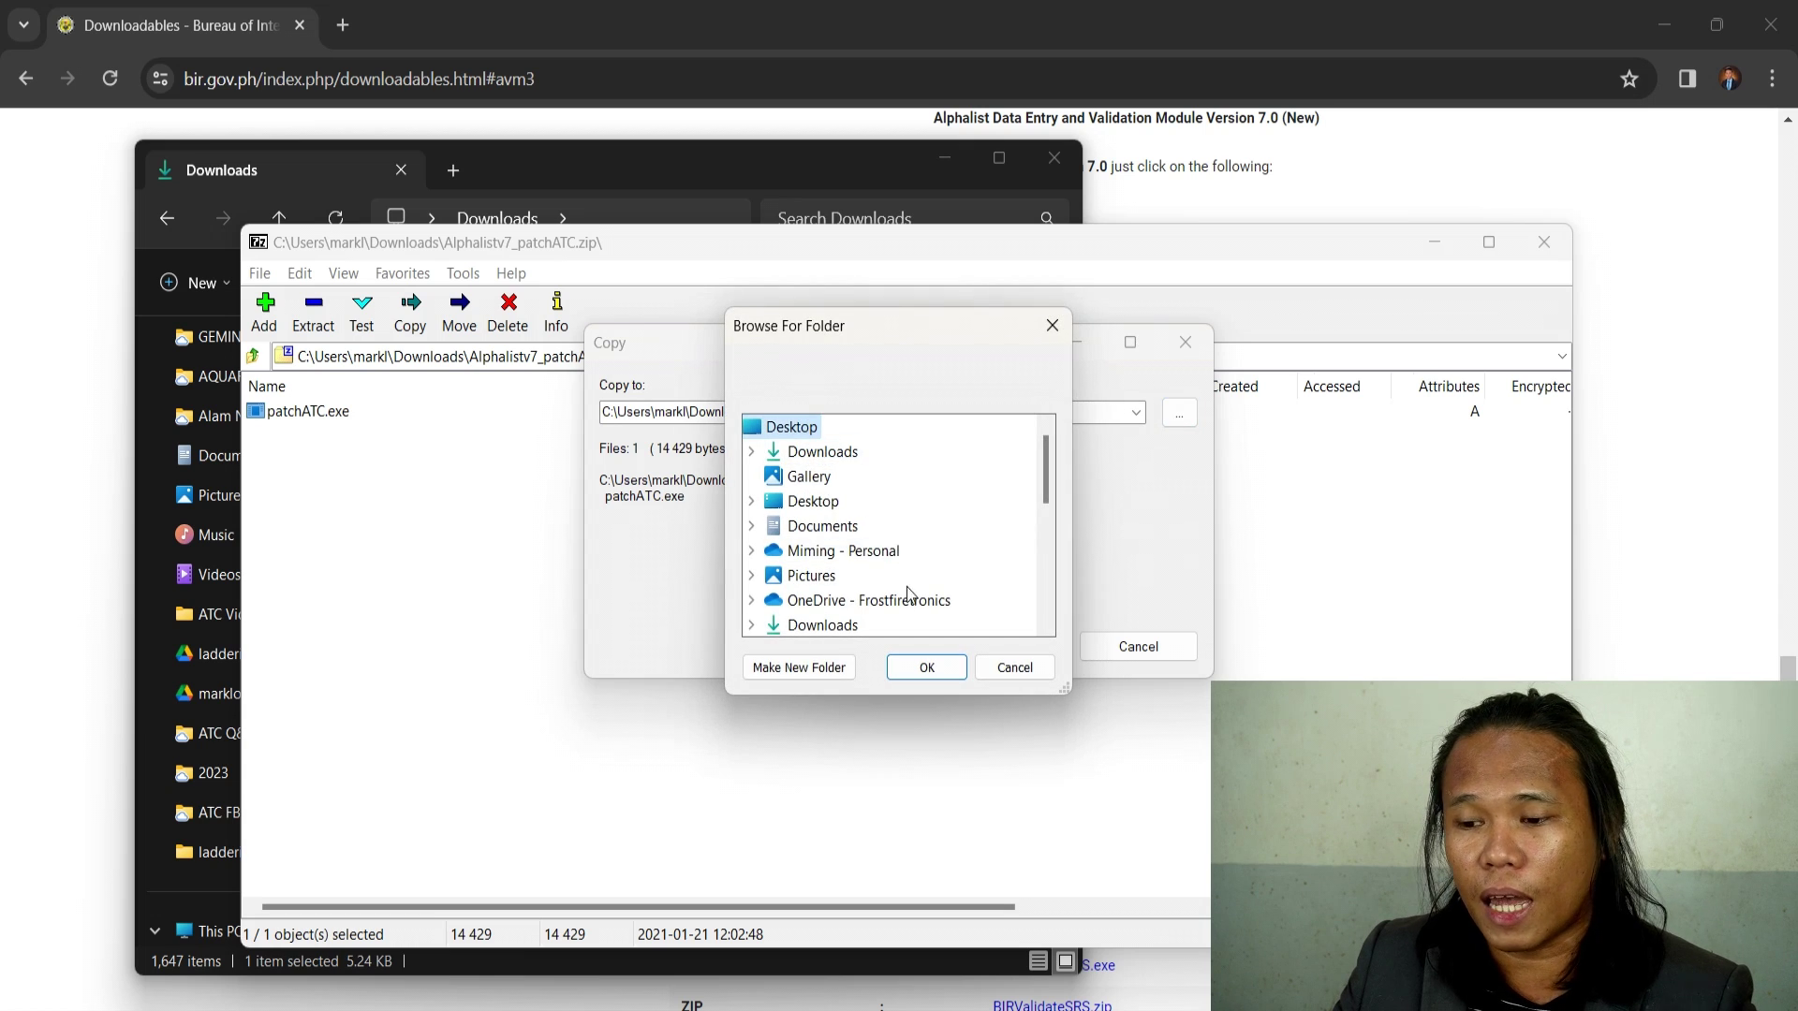
left_click(927, 665)
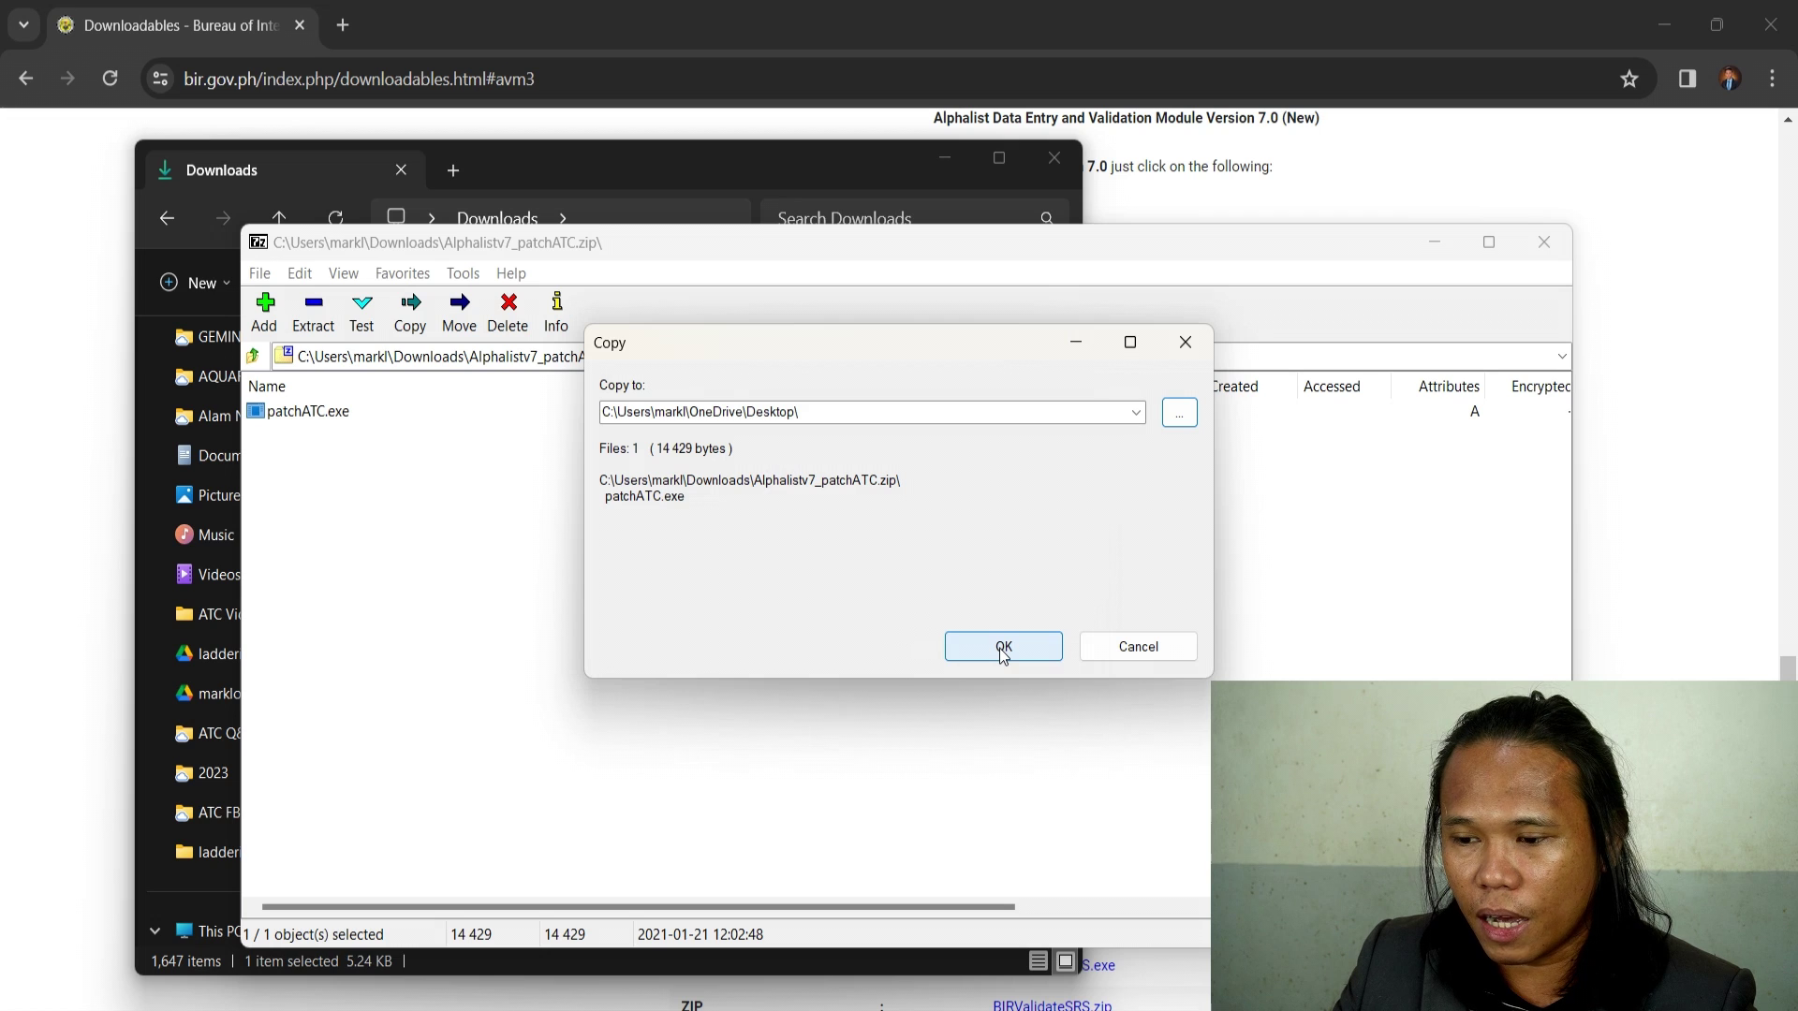
left_click(994, 648)
left_click(1542, 242)
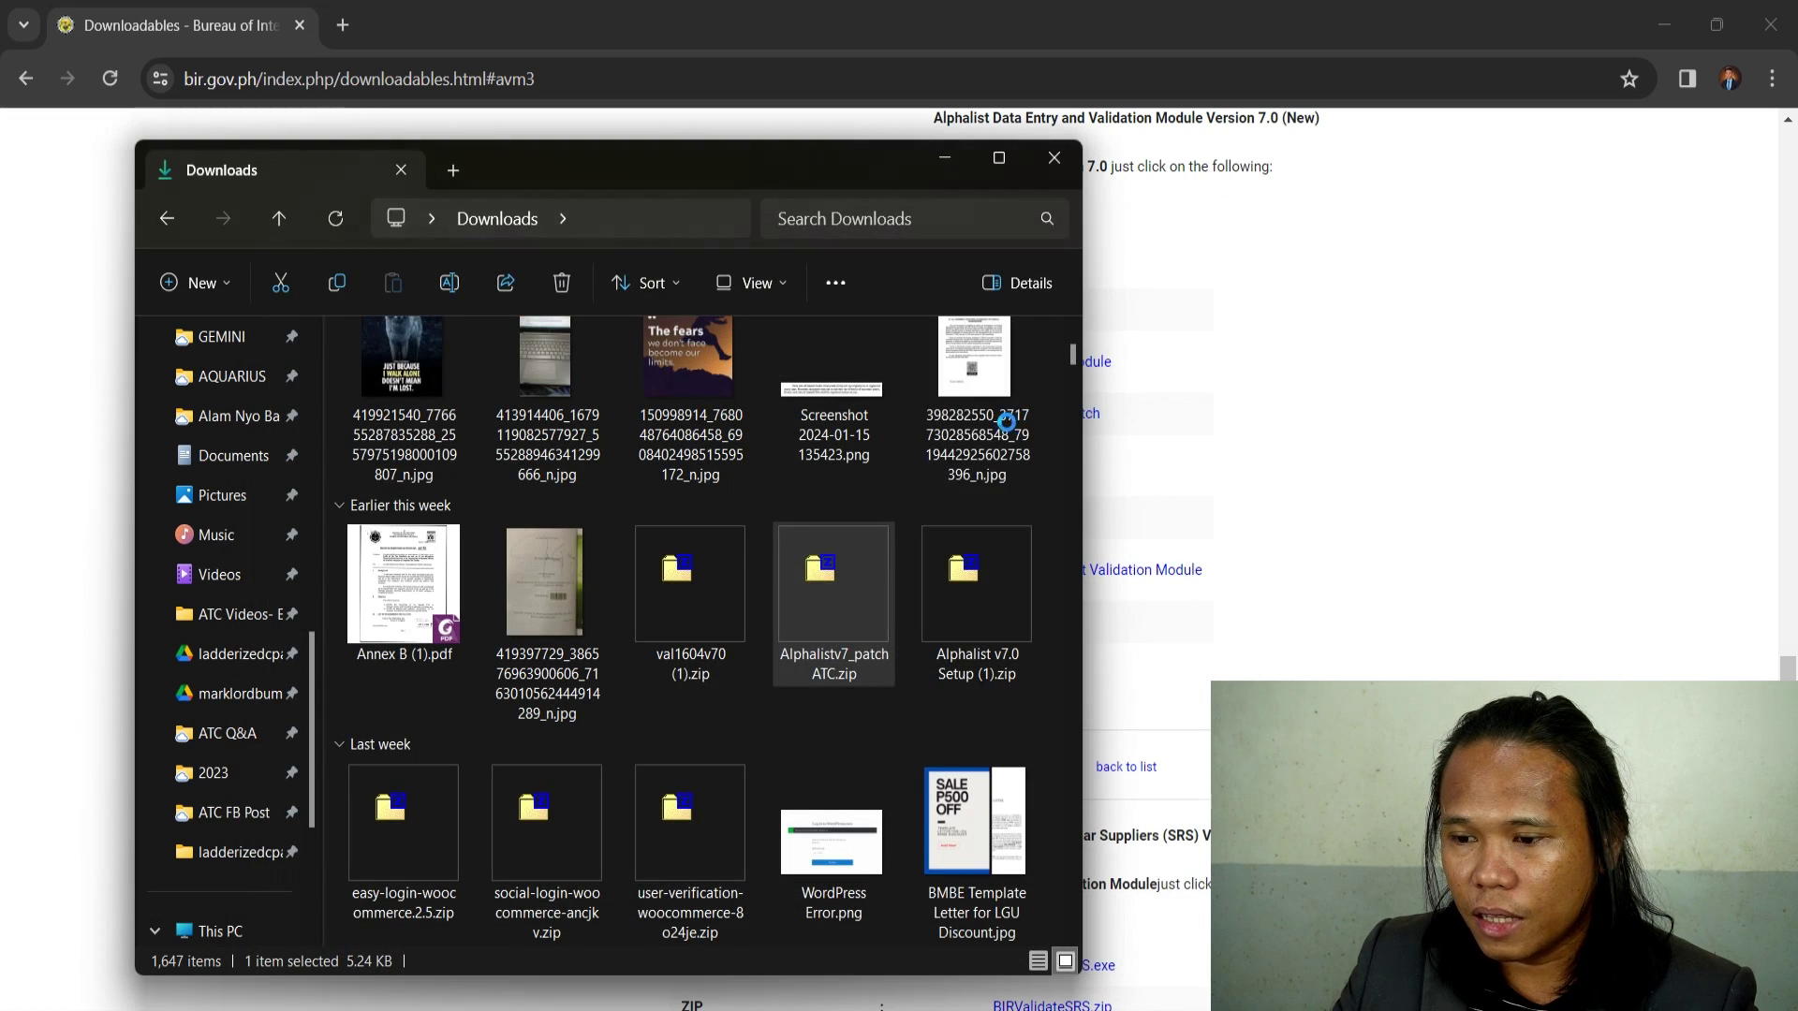
Step: Cut patchATC.exe from the desktop and open the BIRALPHA70 folder inside BIR UPDATES
key("super+d")
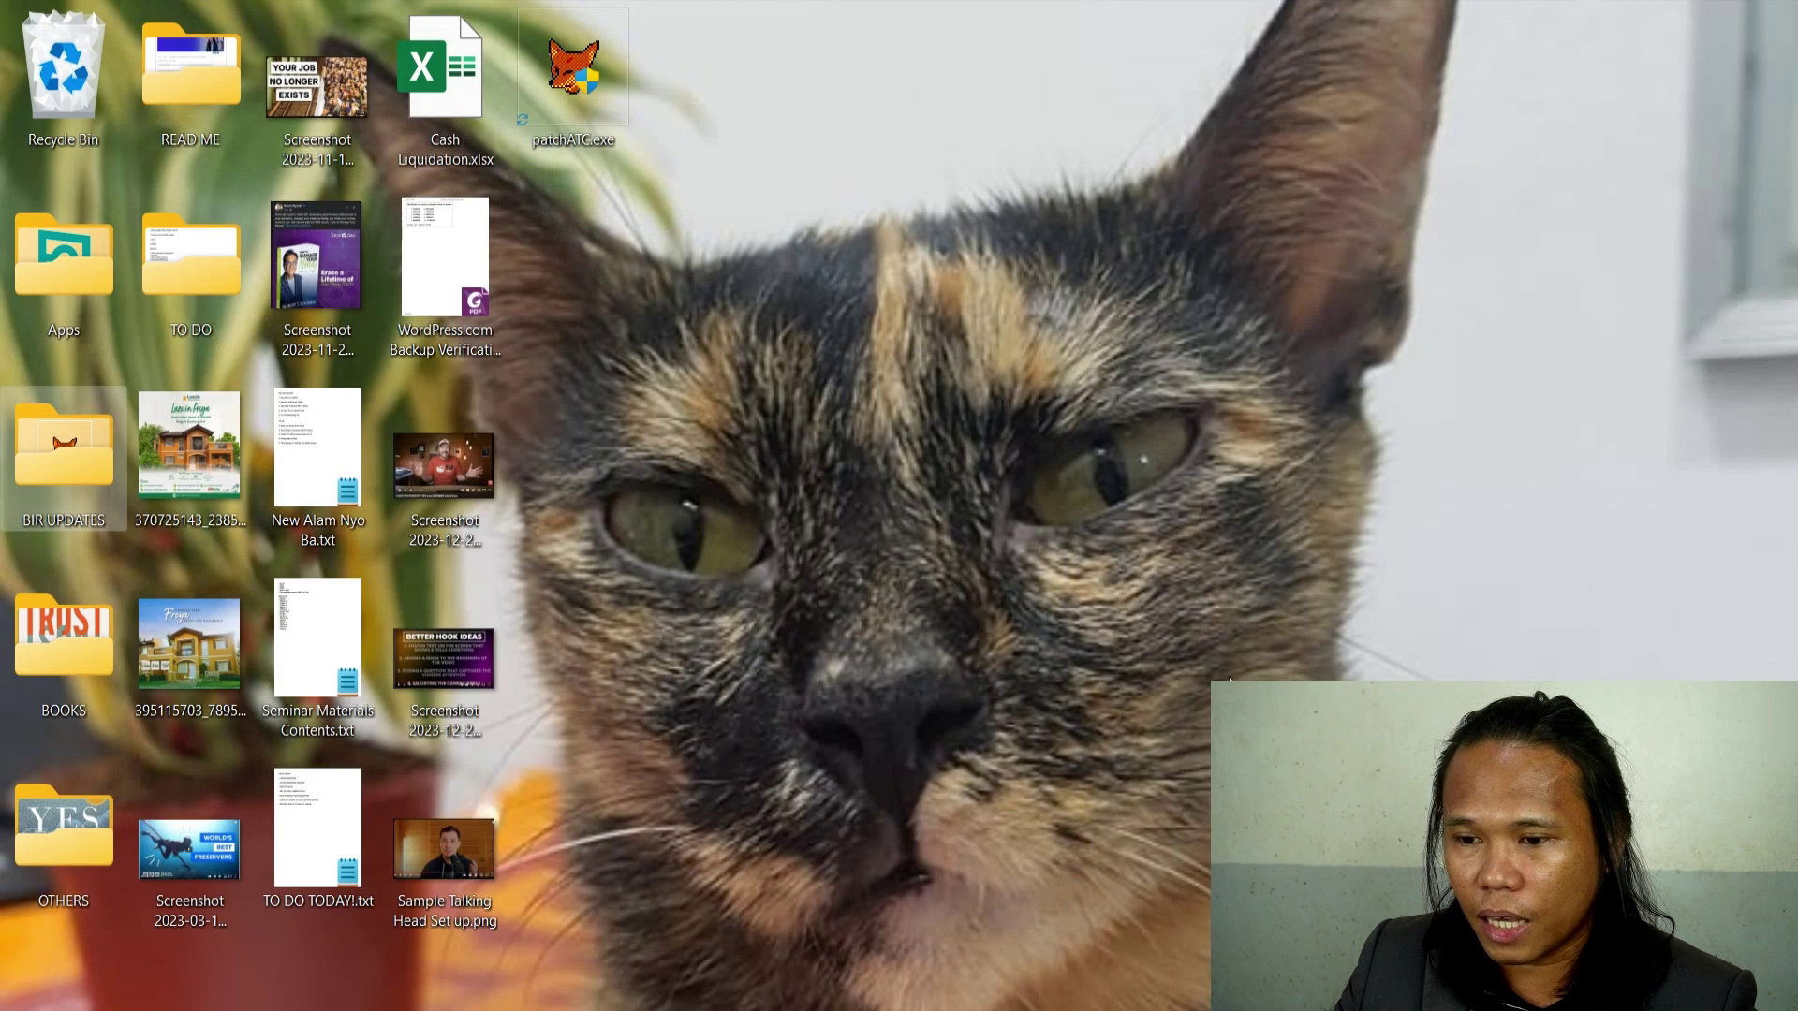
left_click(564, 122)
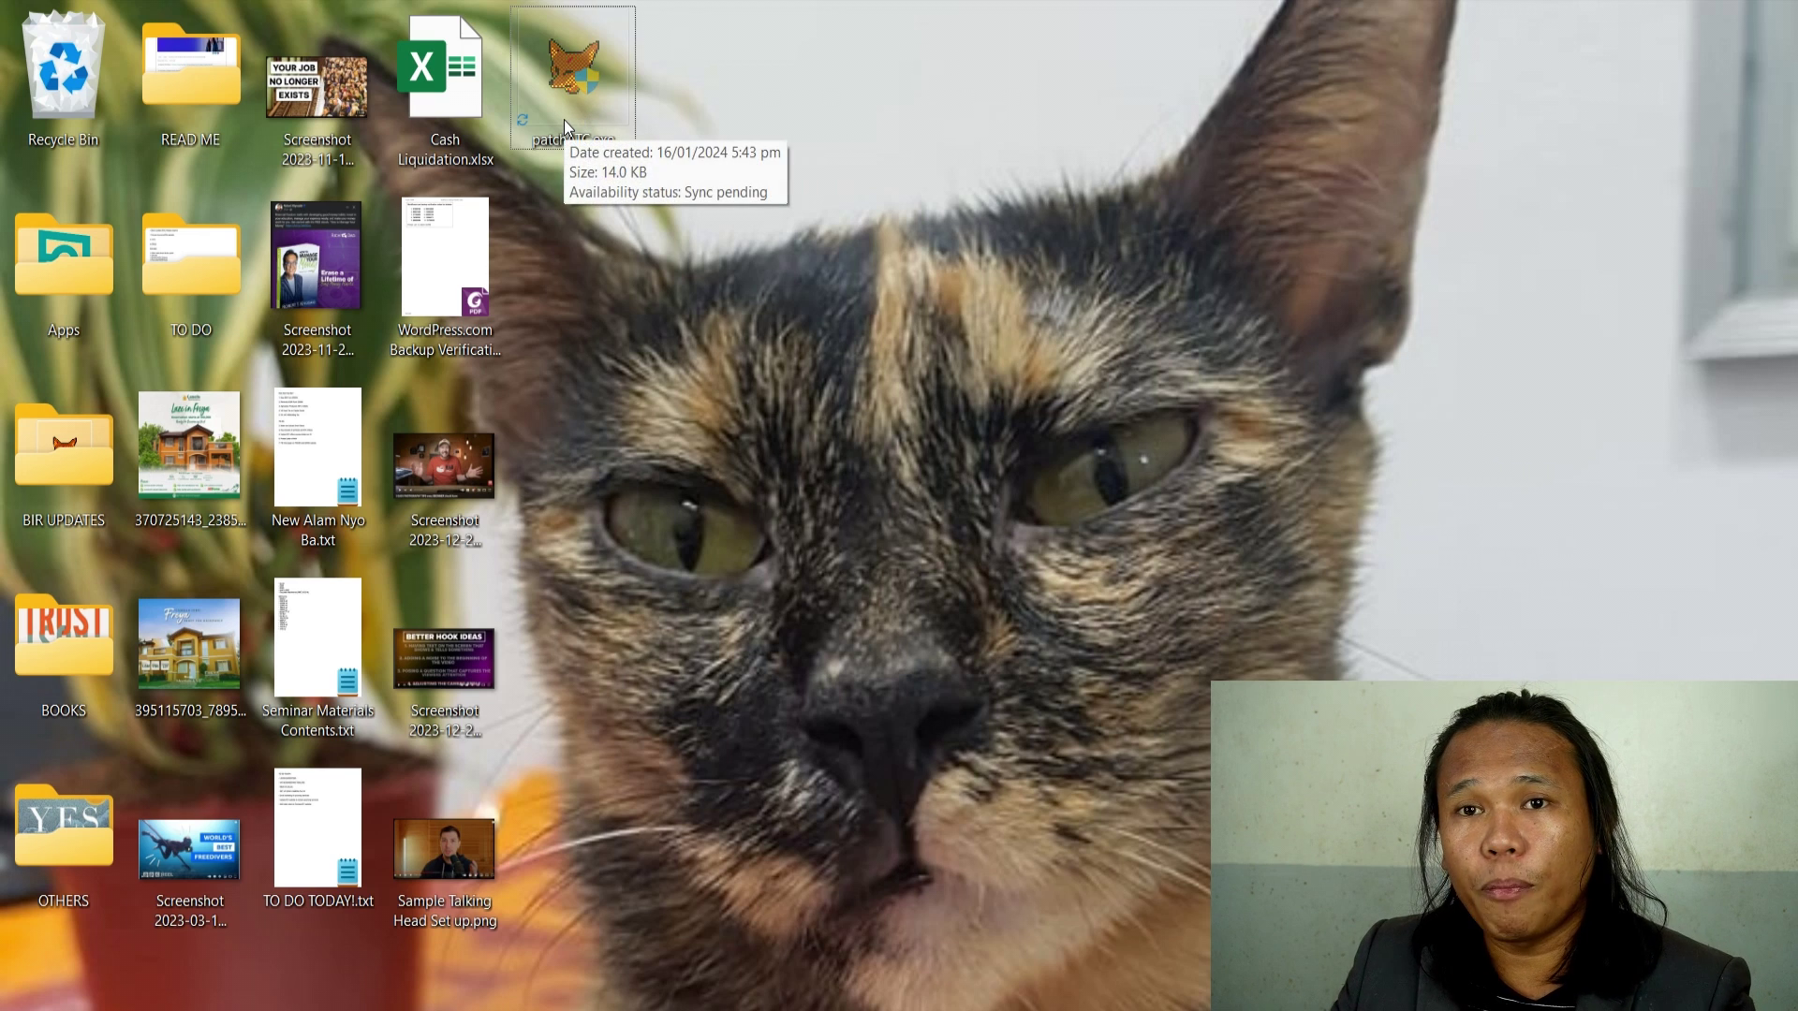
double_click(62, 441)
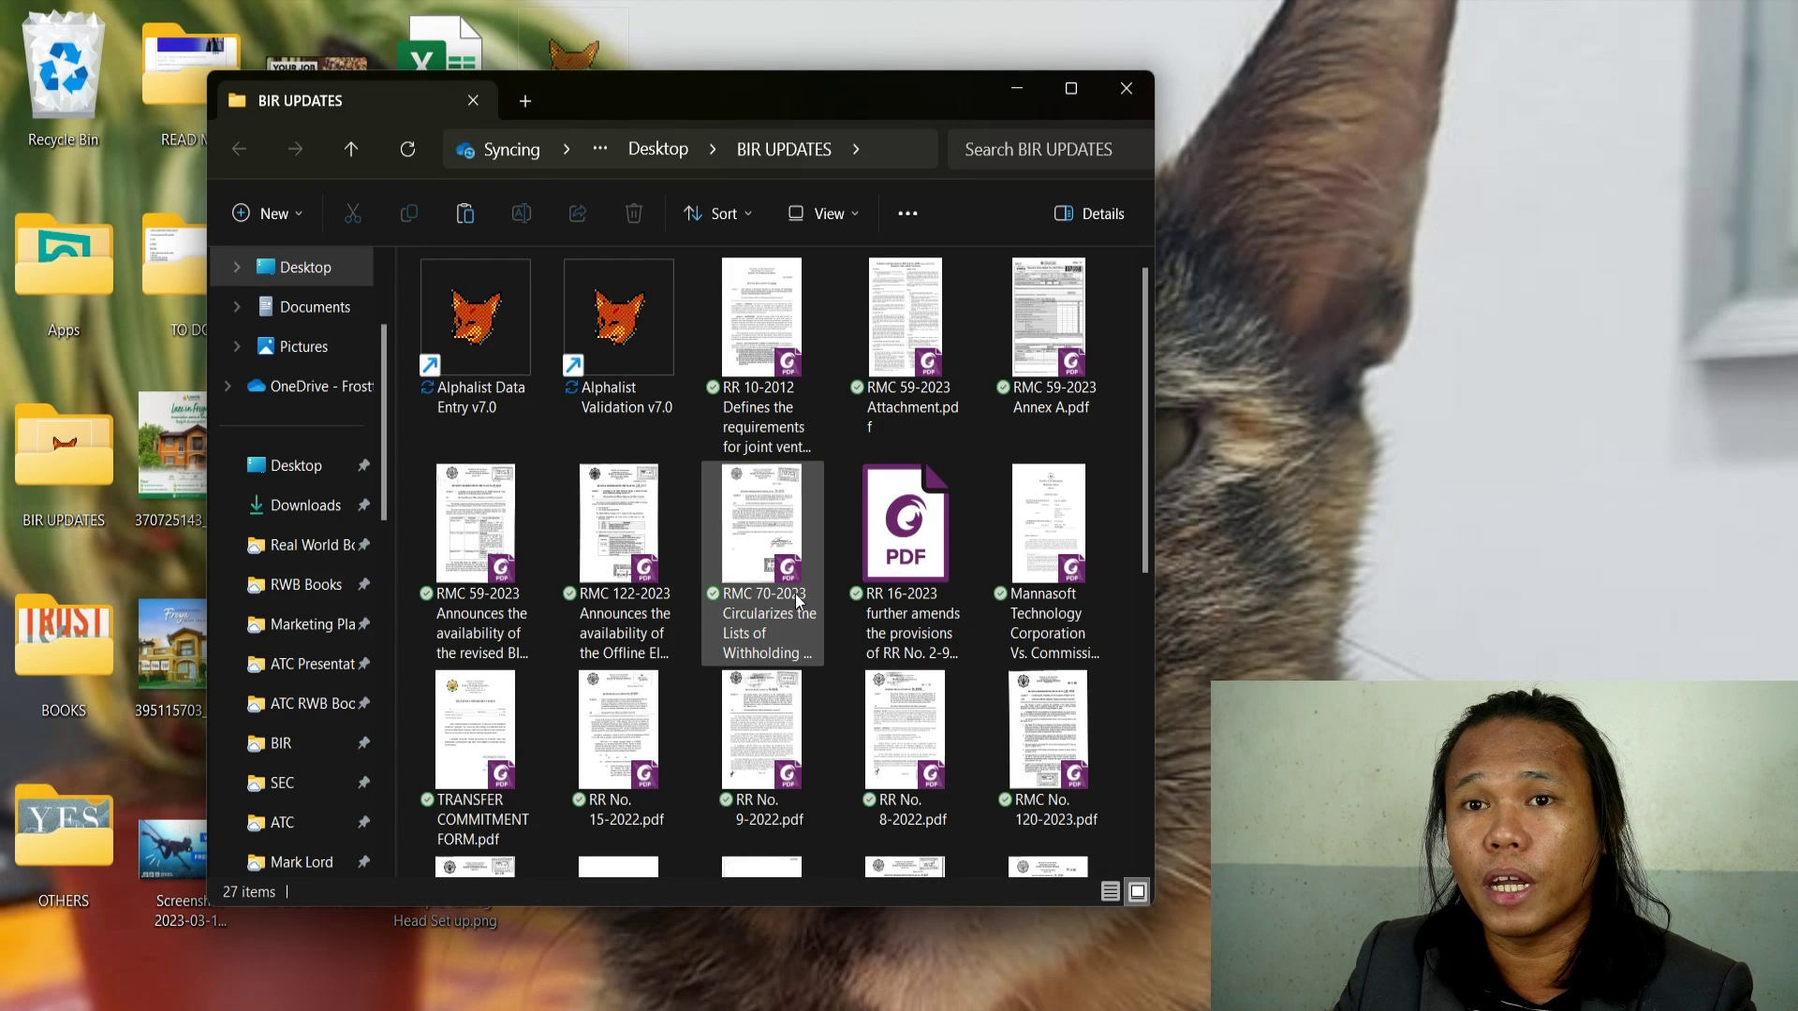
scroll(795, 594, "down", 5)
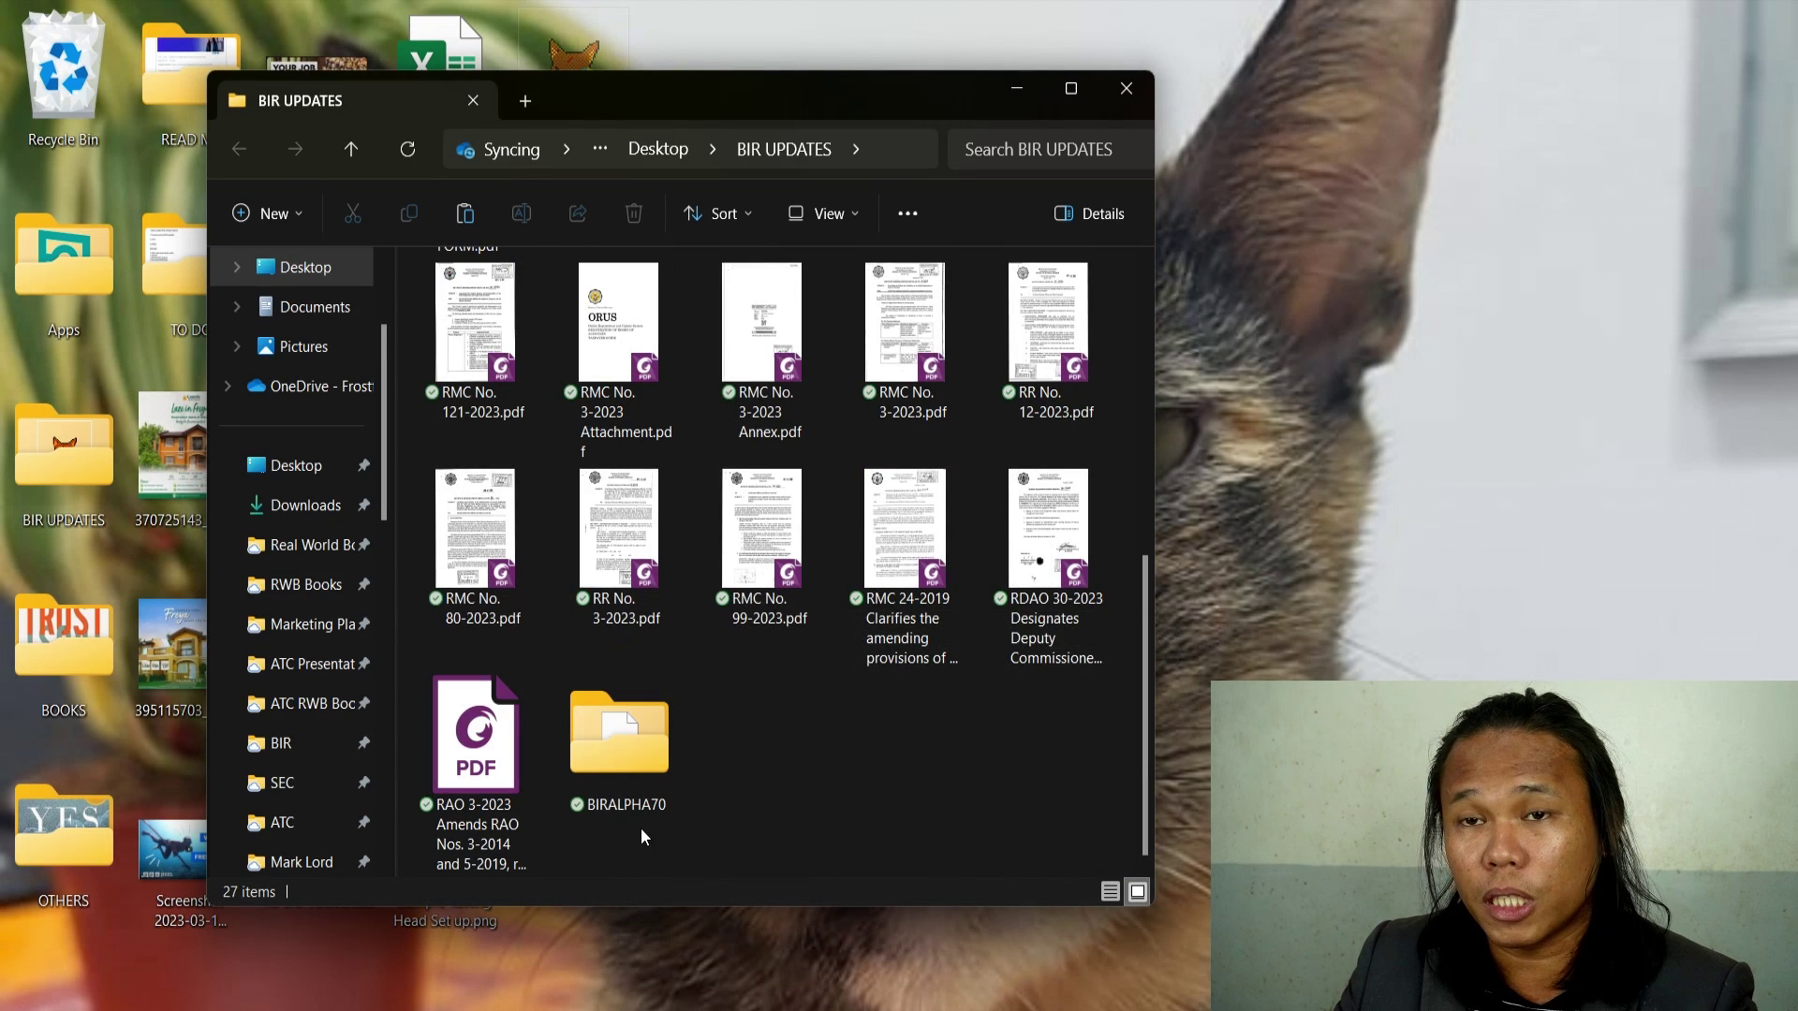
double_click(631, 767)
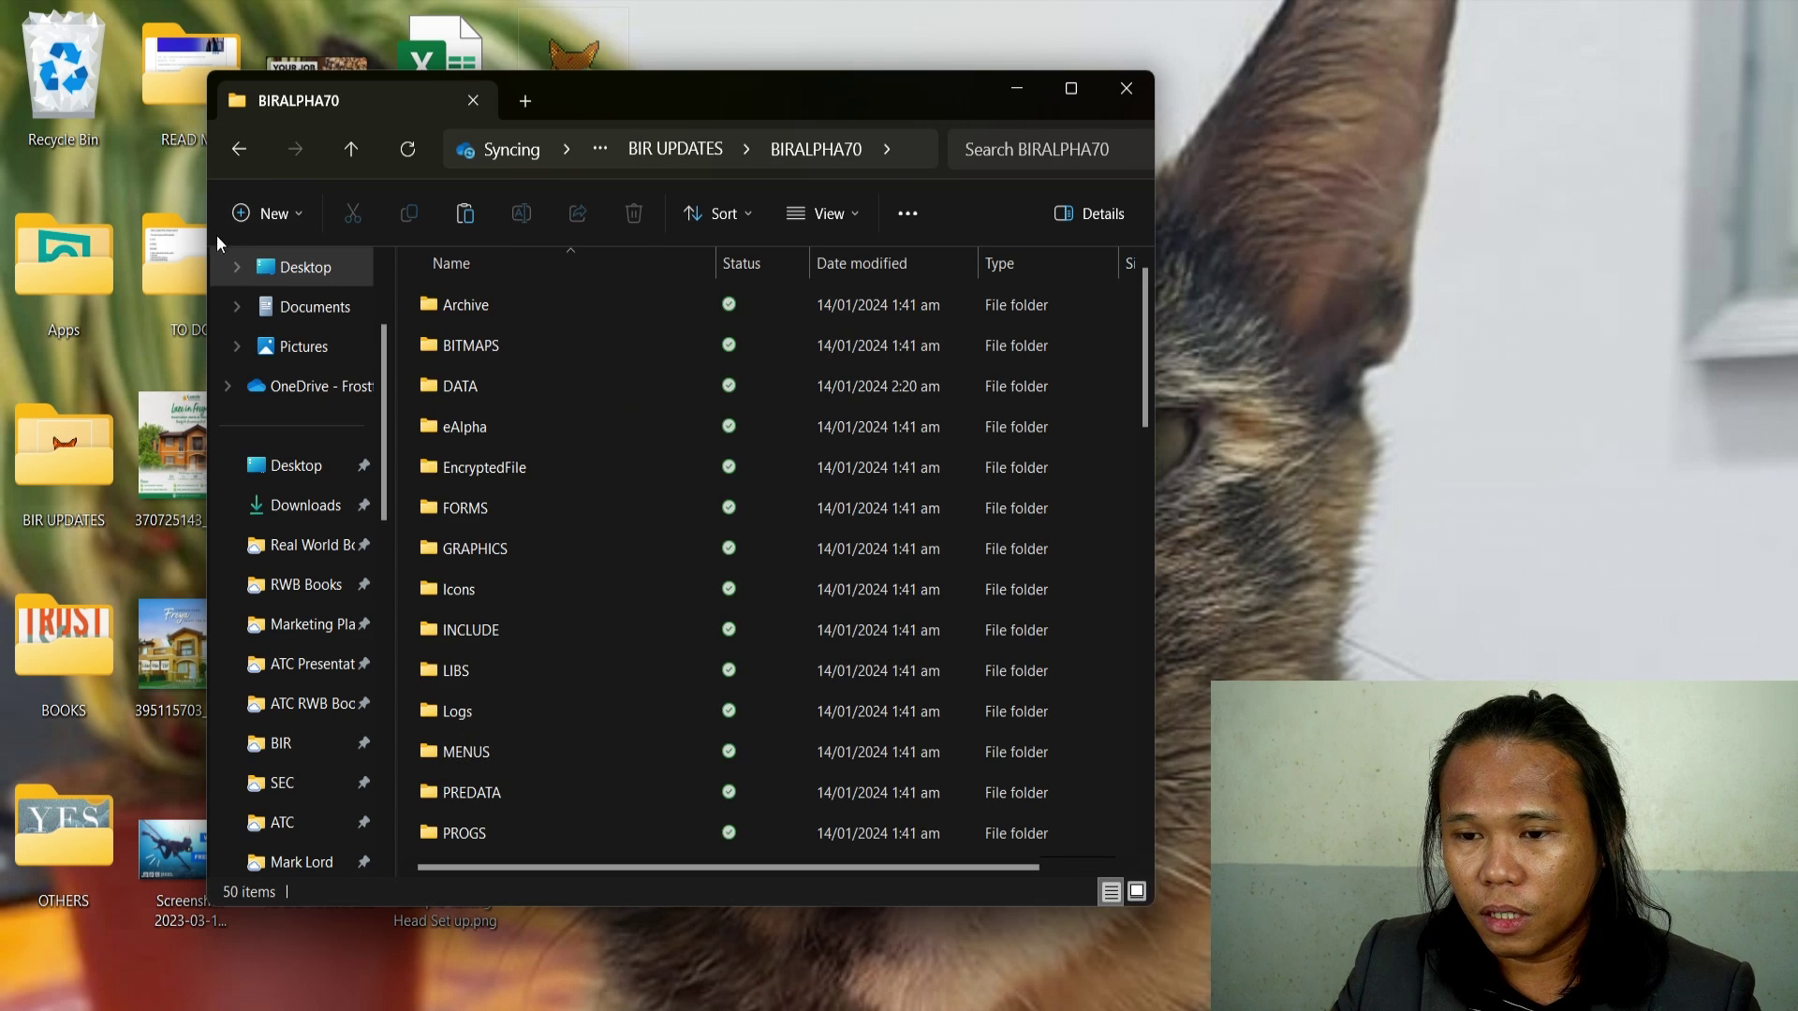
left_click(236, 148)
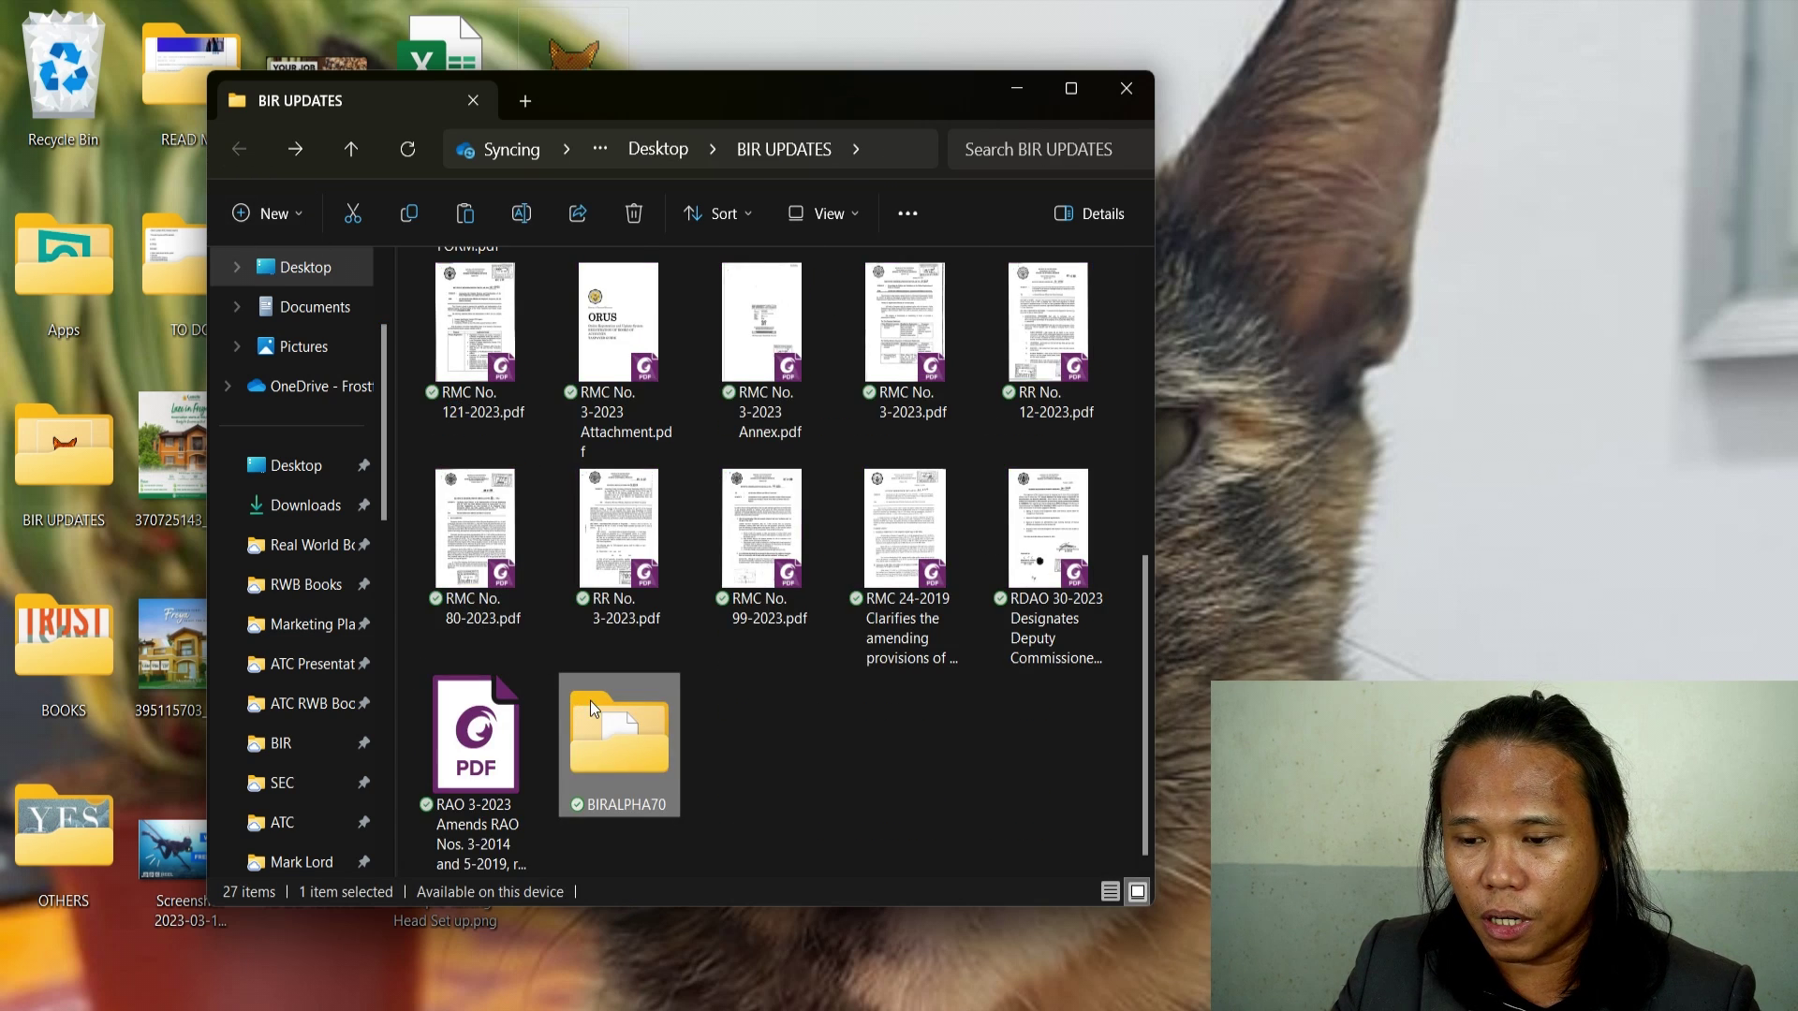
key("Return")
Step: Paste patchATC.exe into the BIRALPHA70 folder, replacing the existing file of the same name
scroll(773, 664, "down", 10)
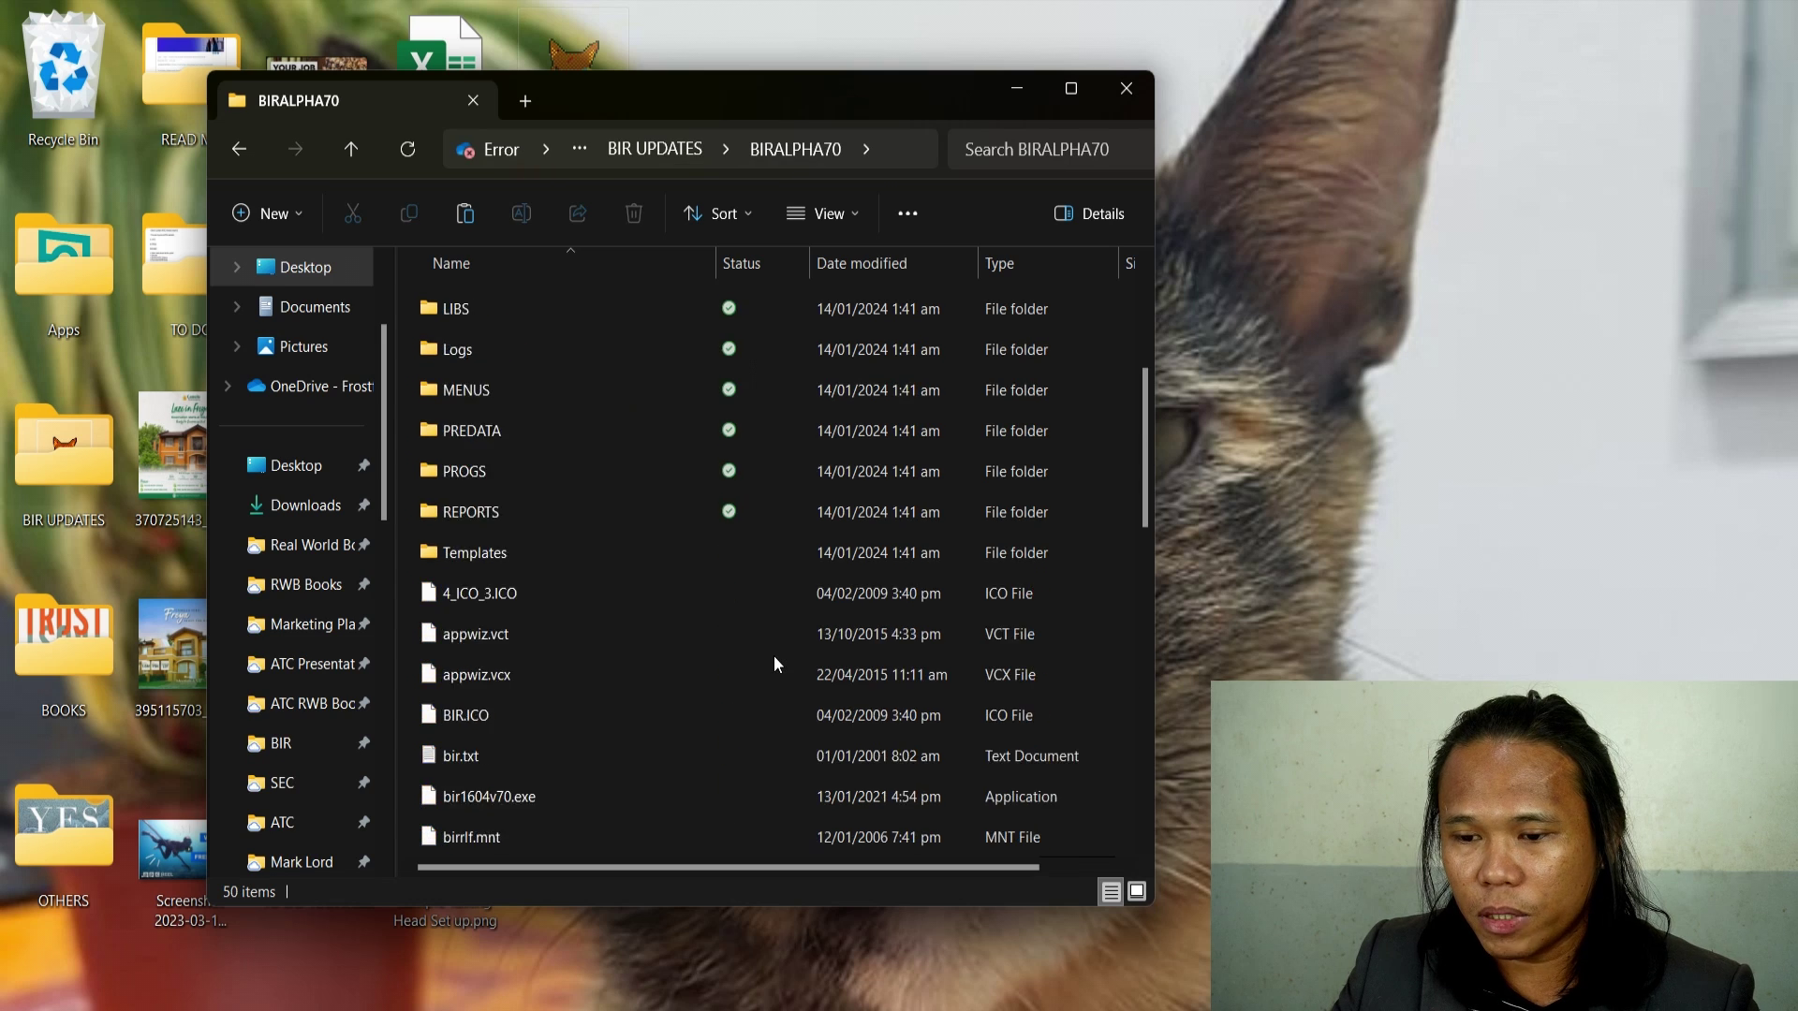
scroll(698, 508, "up", 4)
scroll(698, 508, "down", 2)
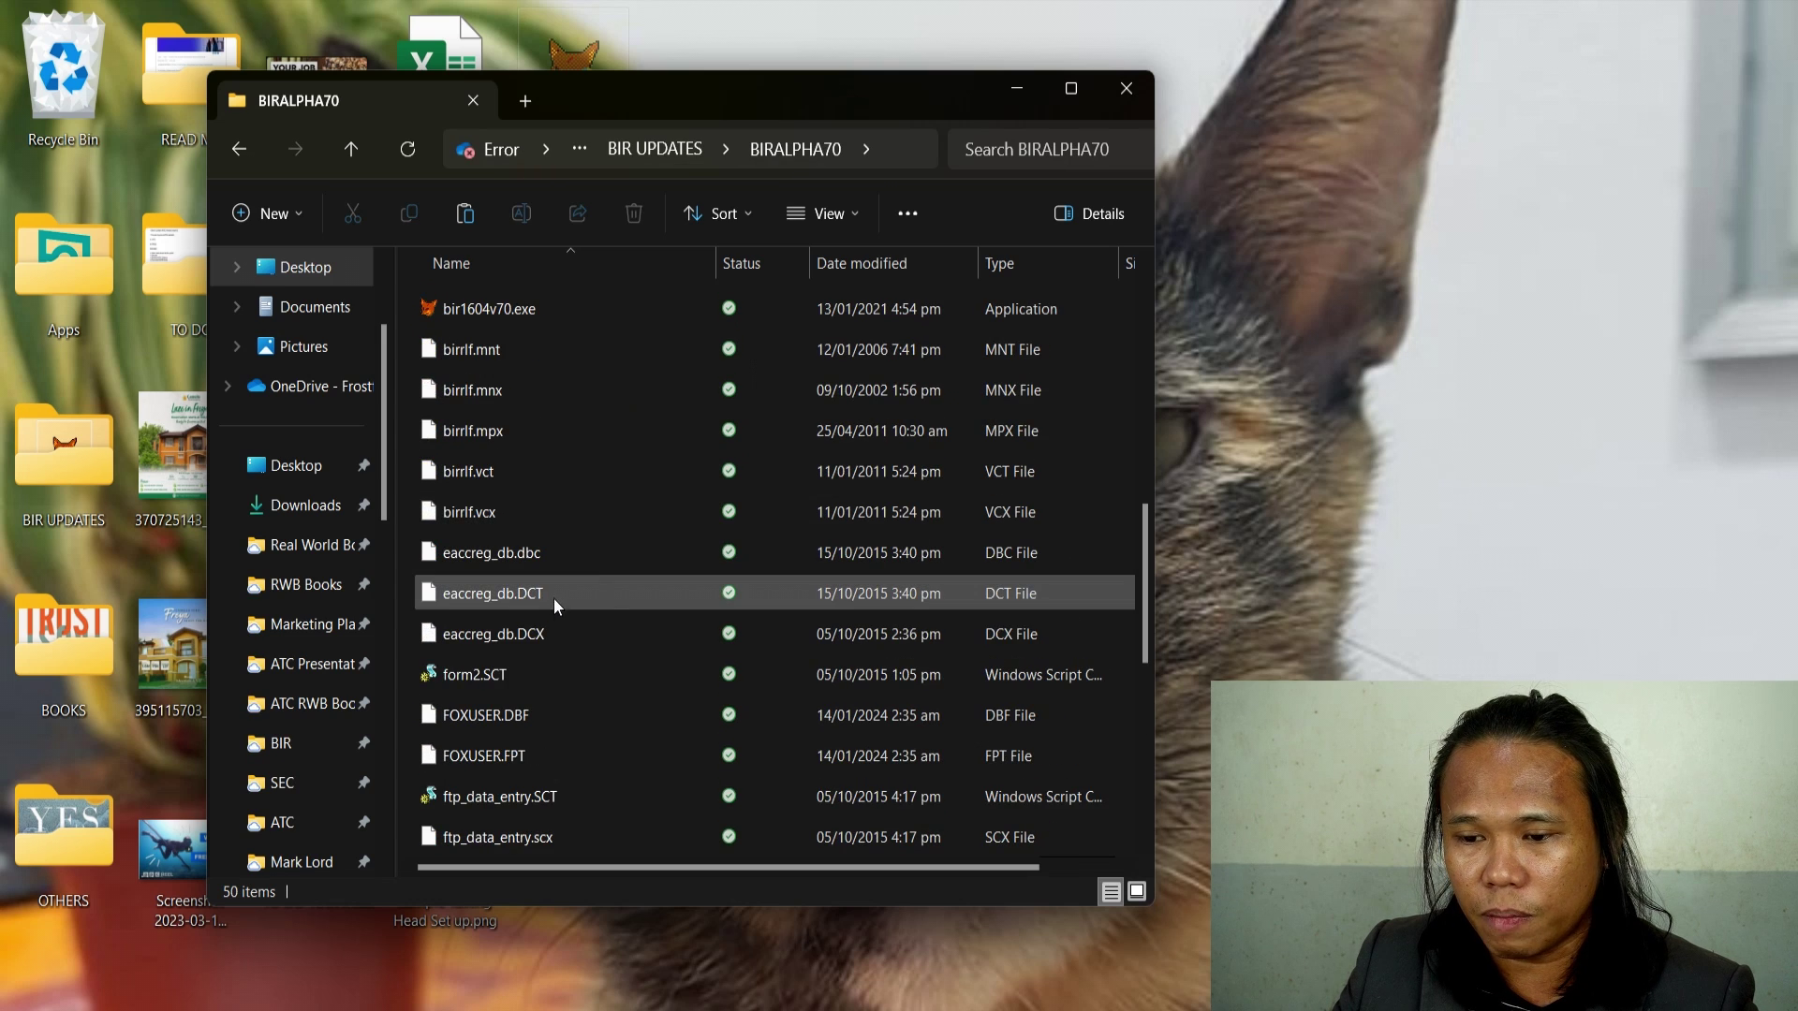
left_click(553, 595)
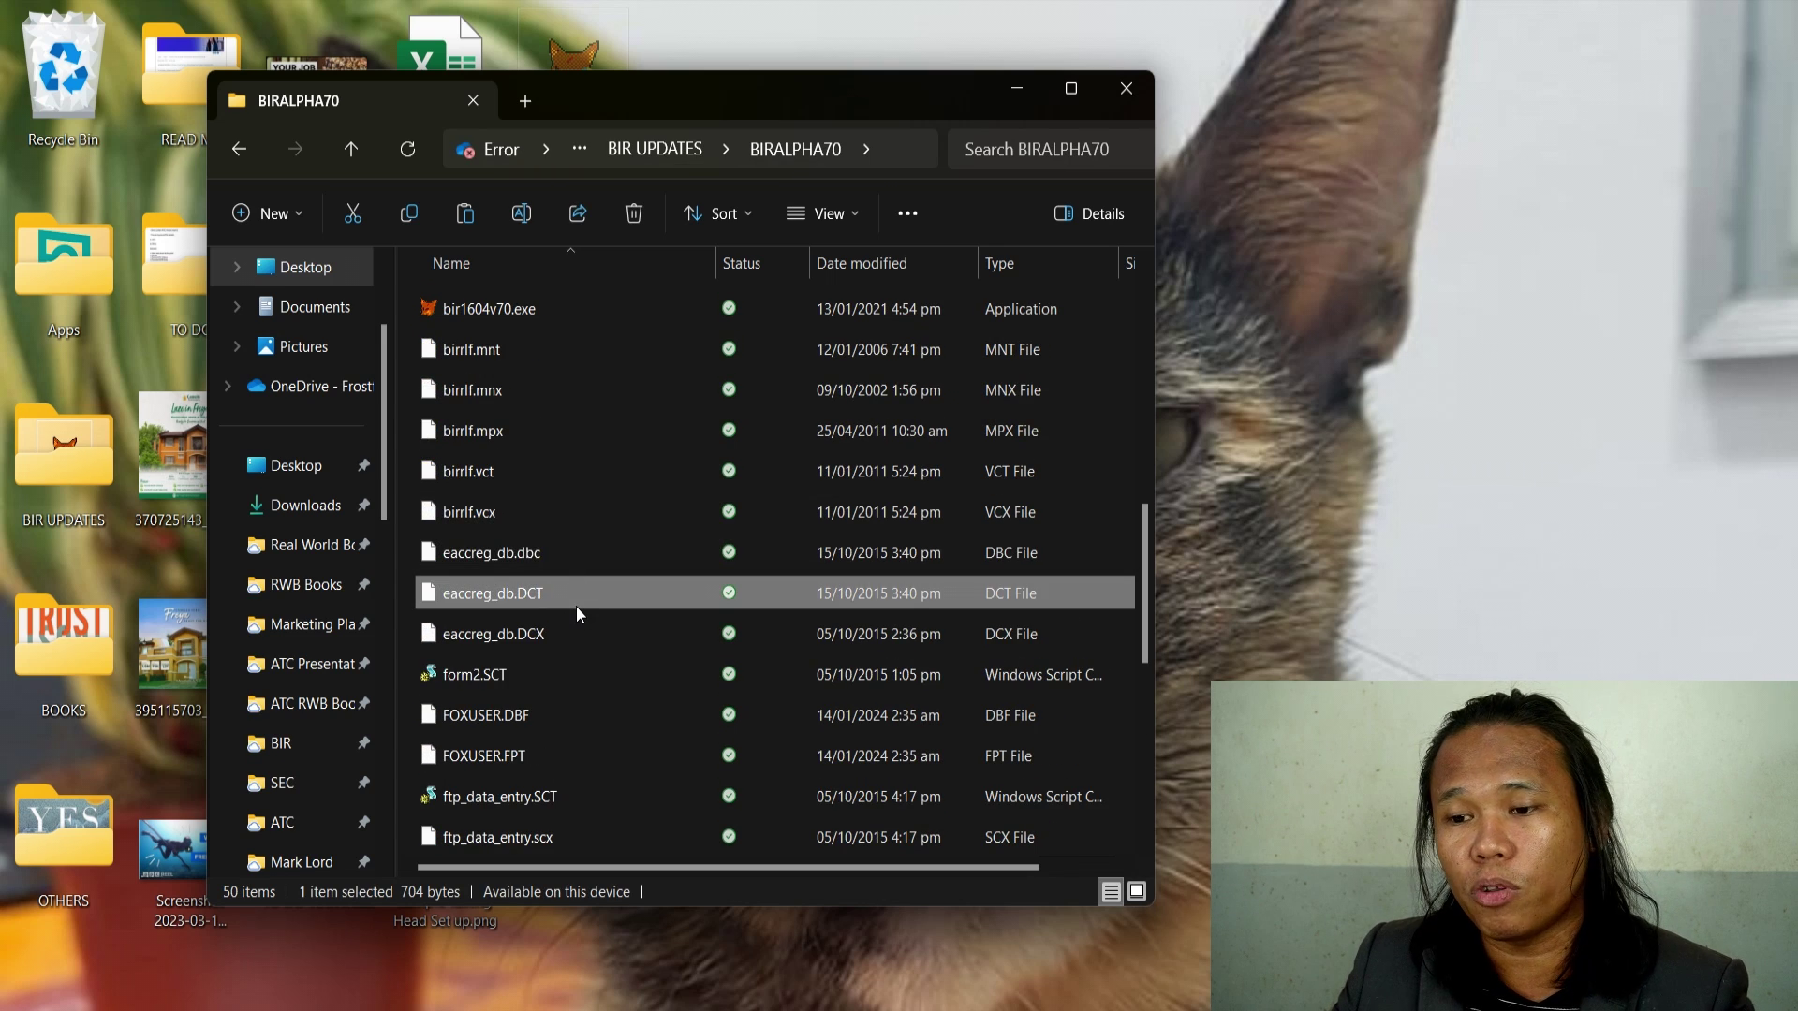
key("ctrl+v")
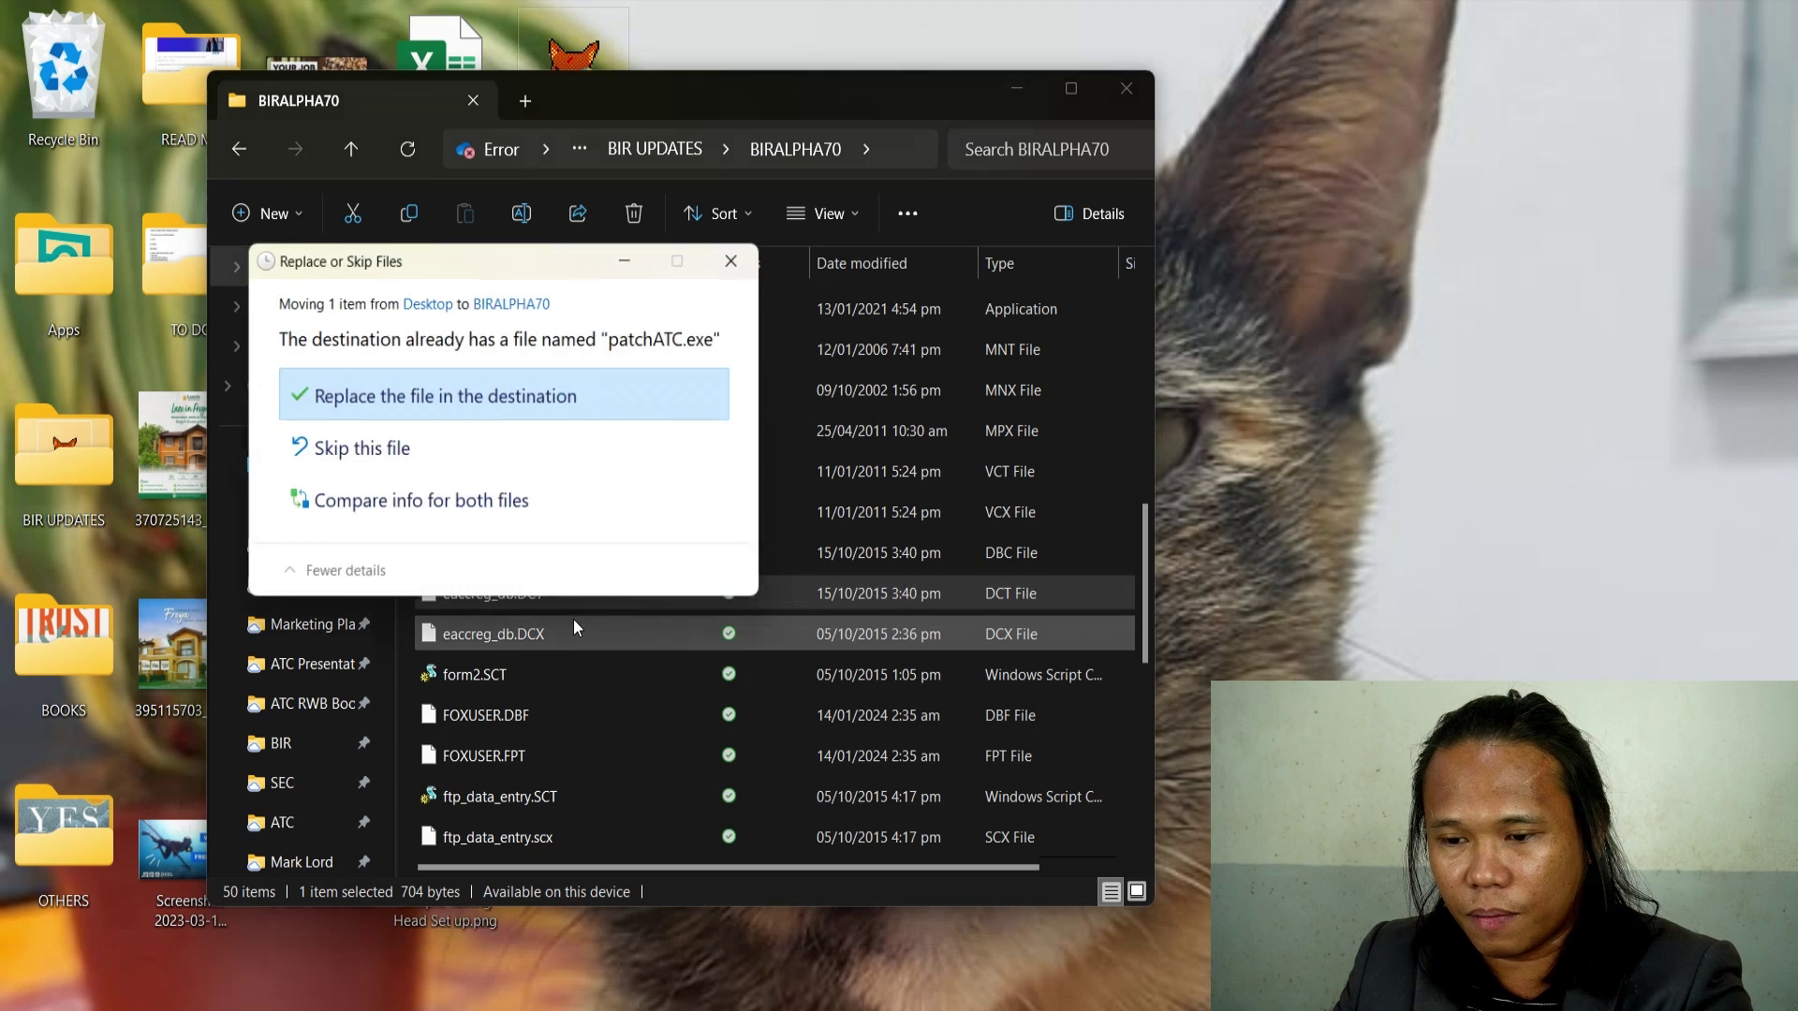
left_click(511, 399)
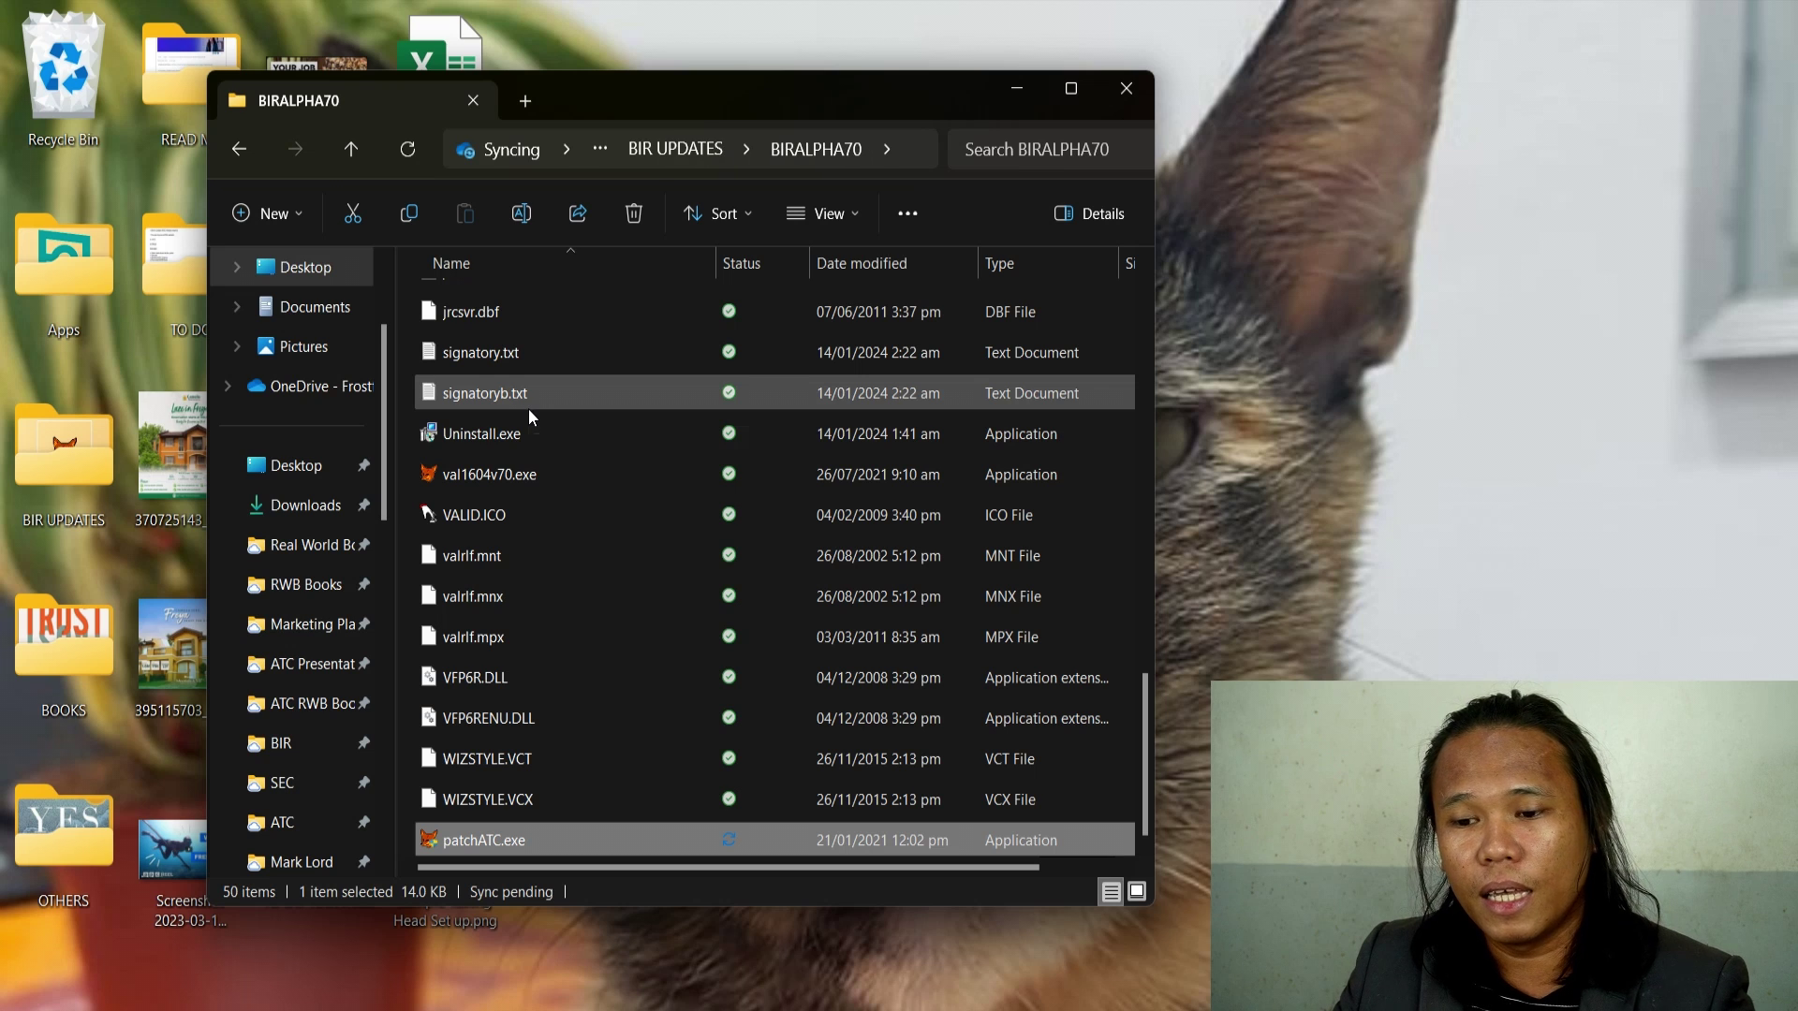
Step: Return to the Downloads folder and open the val1604v70 (1).zip archive
left_click(1227, 1004)
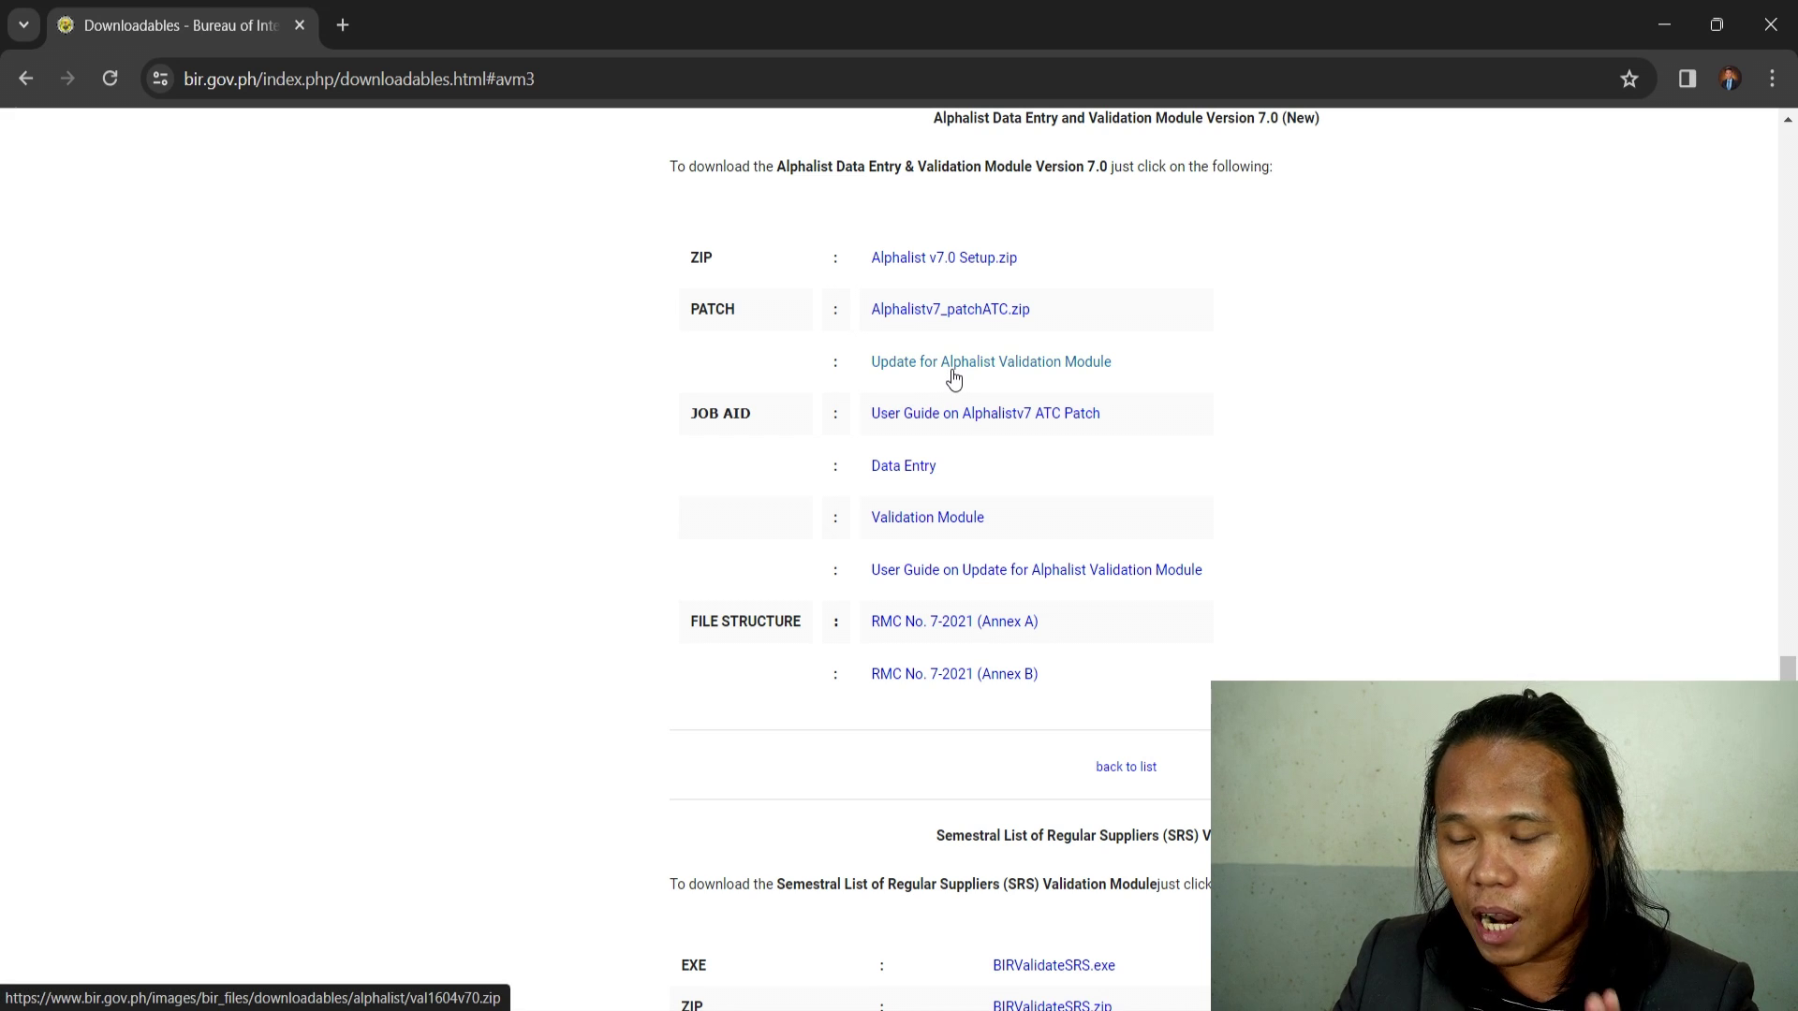
mouse_move(961, 1007)
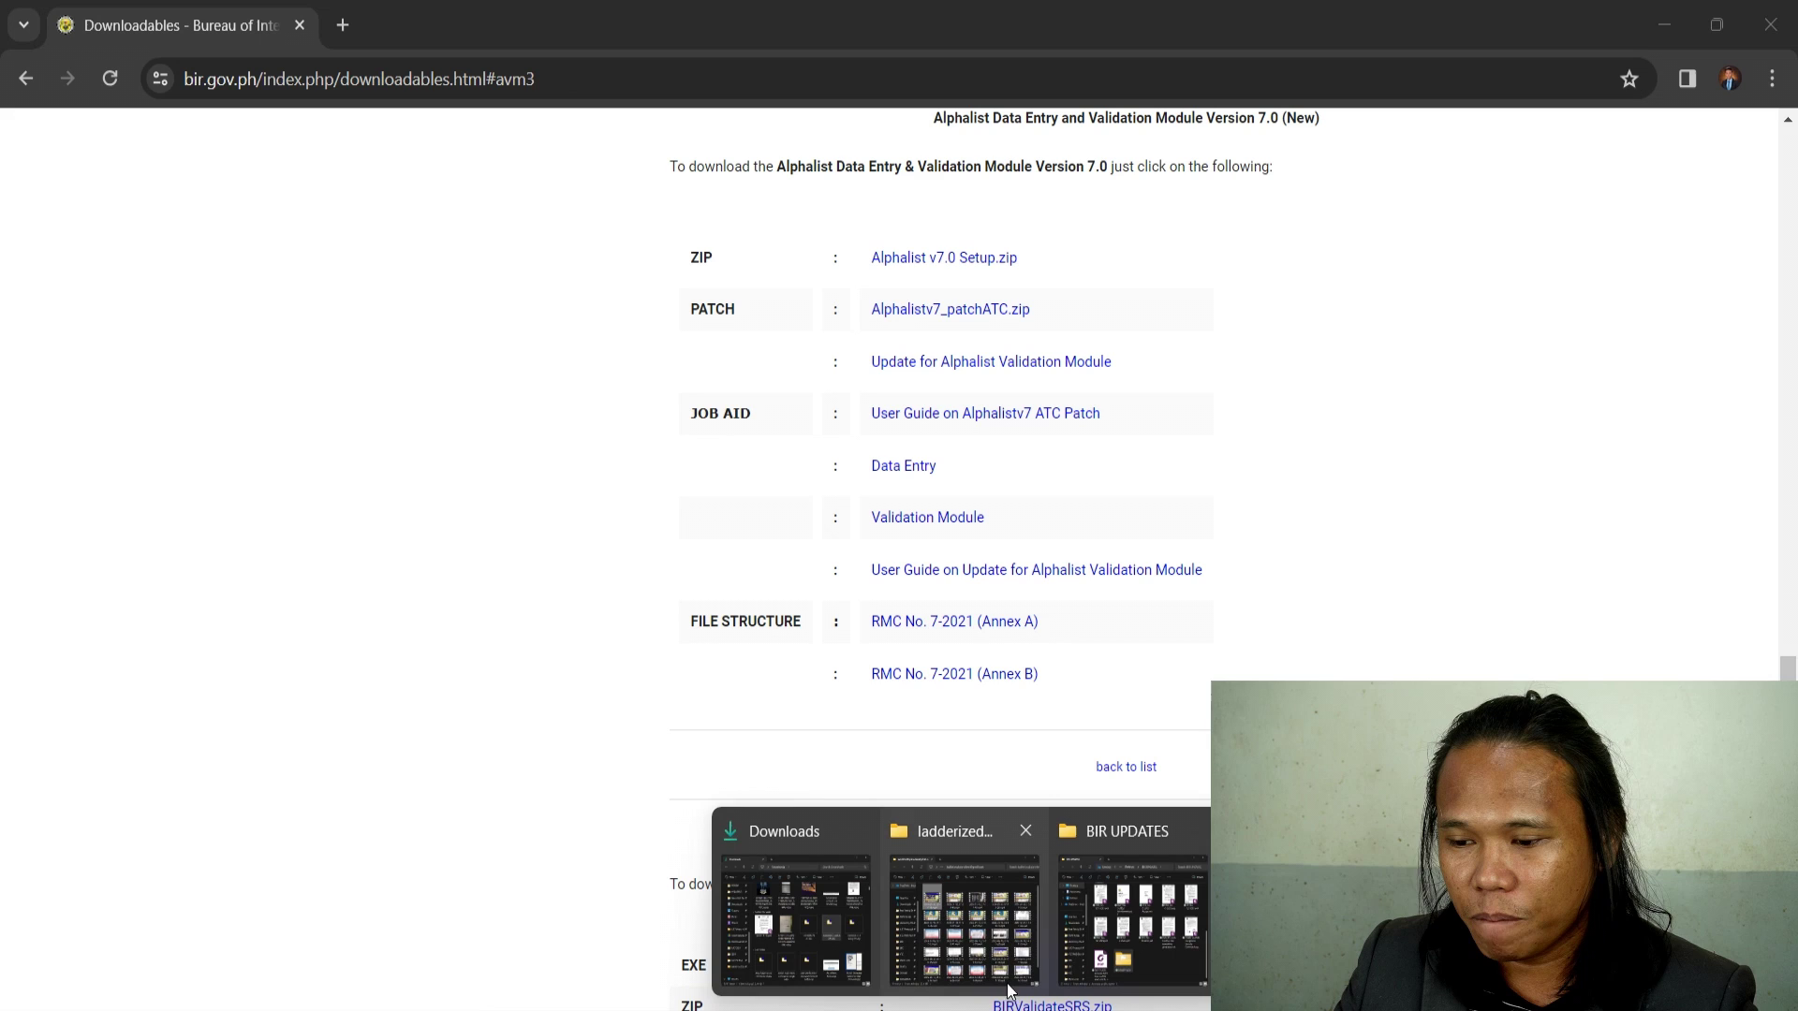
left_click(824, 893)
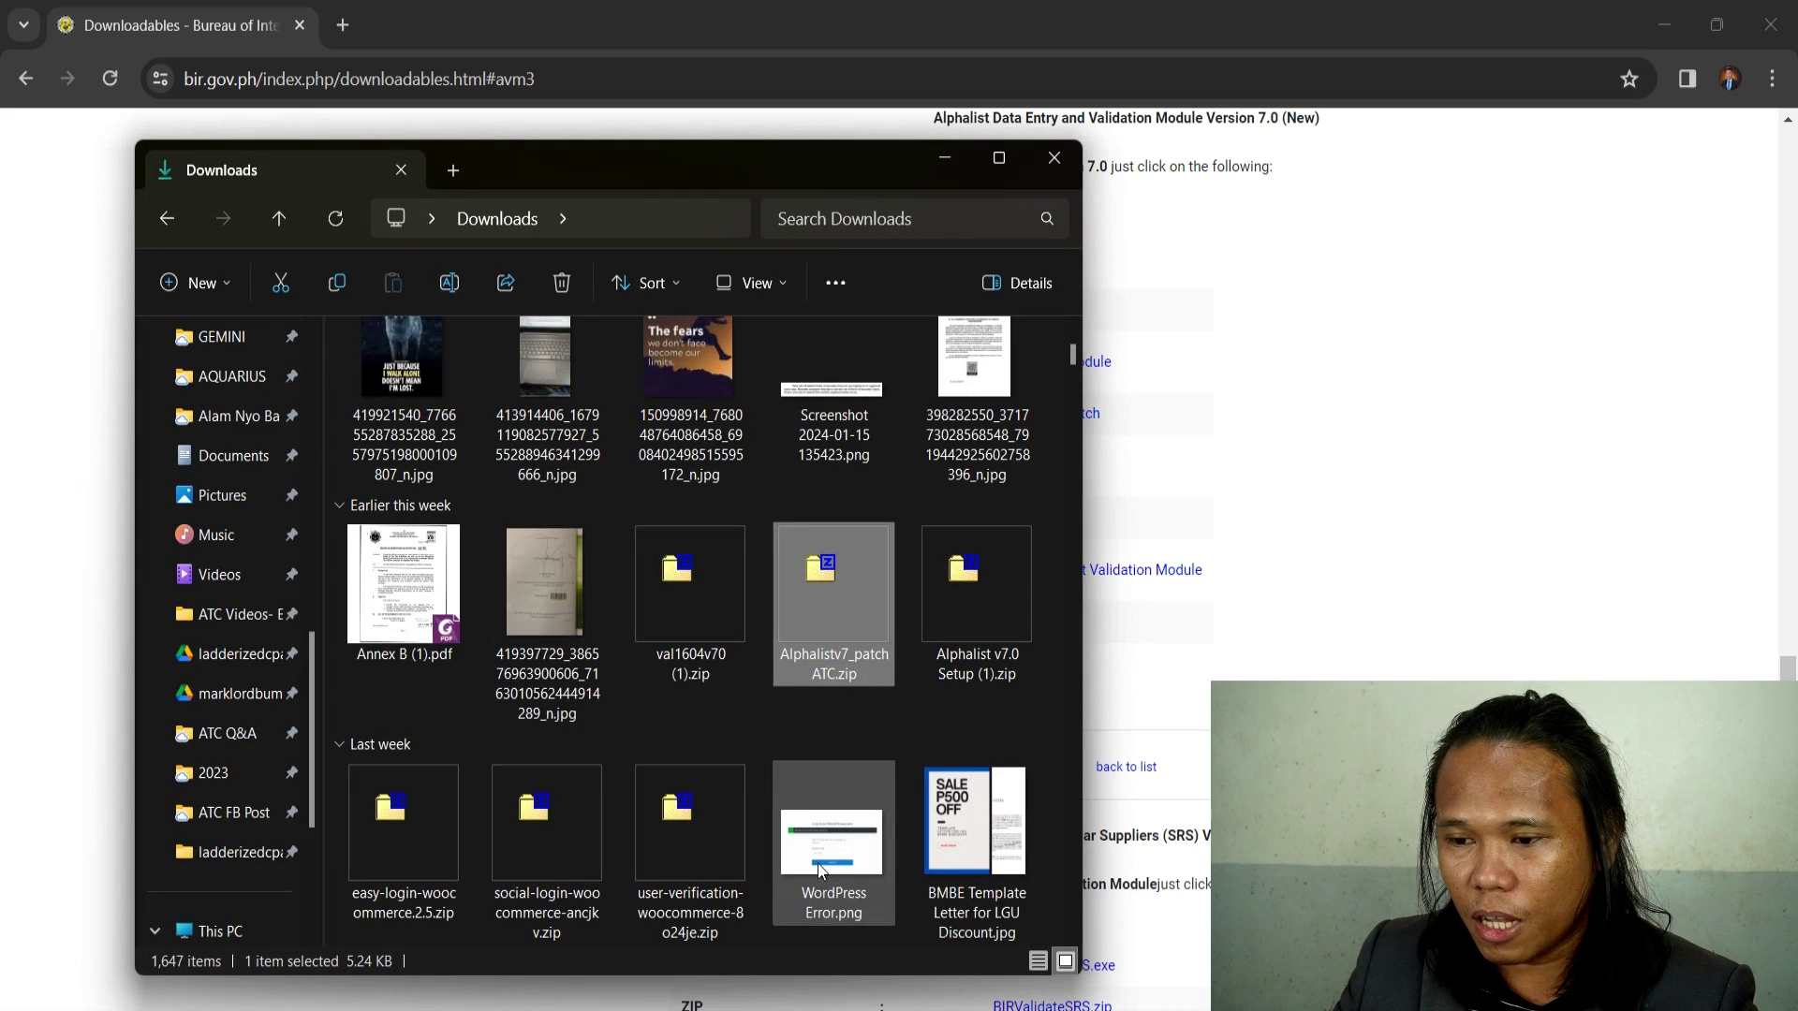
left_click(693, 626)
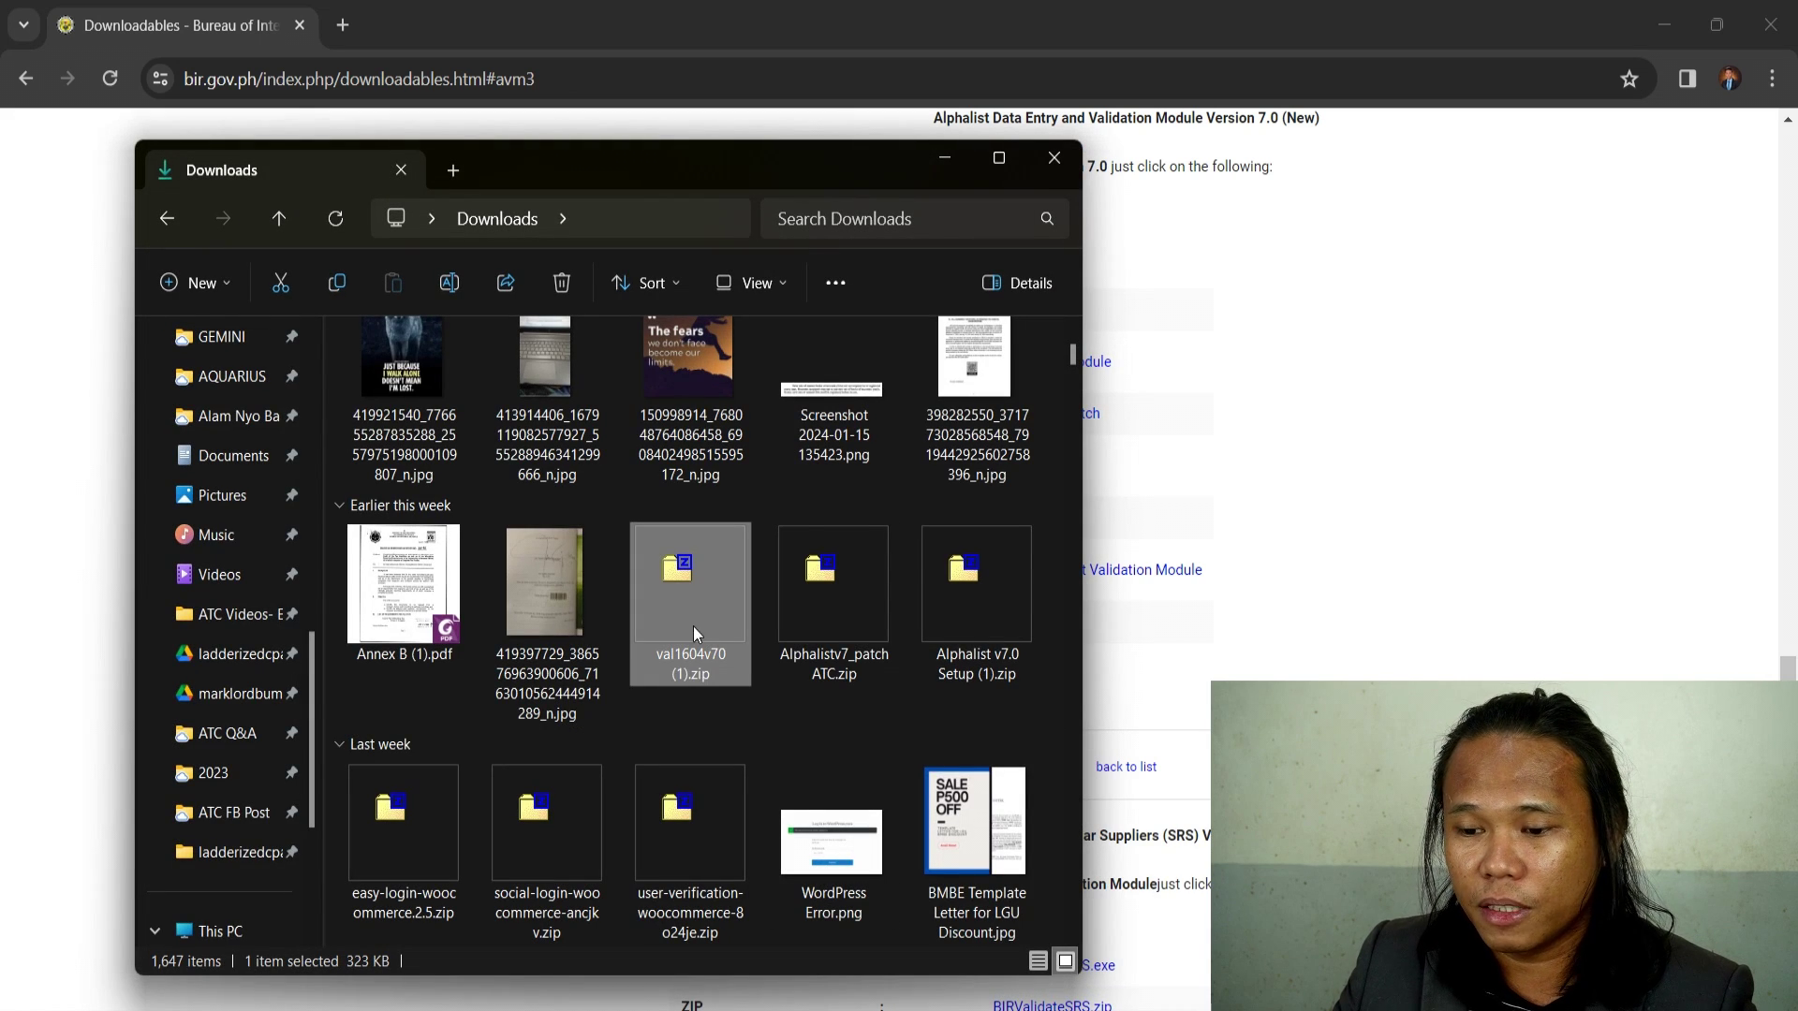
double_click(693, 627)
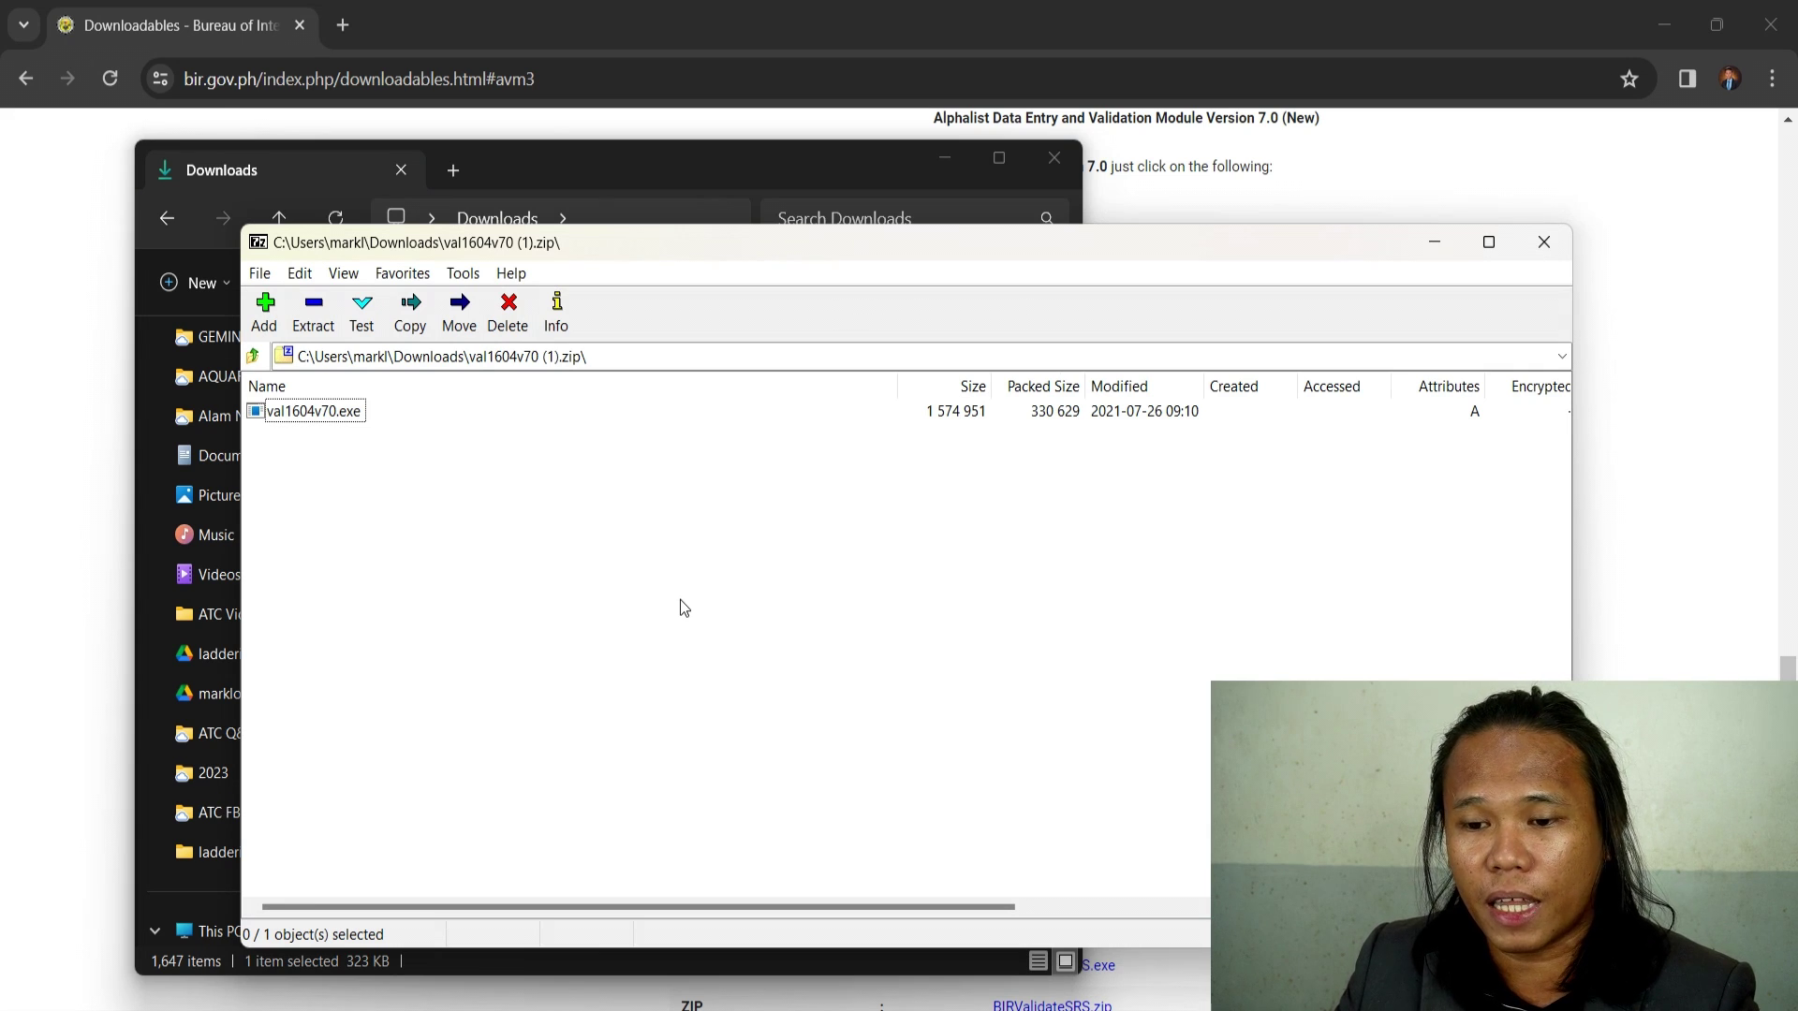
Step: Extract val1604v70.exe from the archive to the Desktop and close the archive
left_click(316, 329)
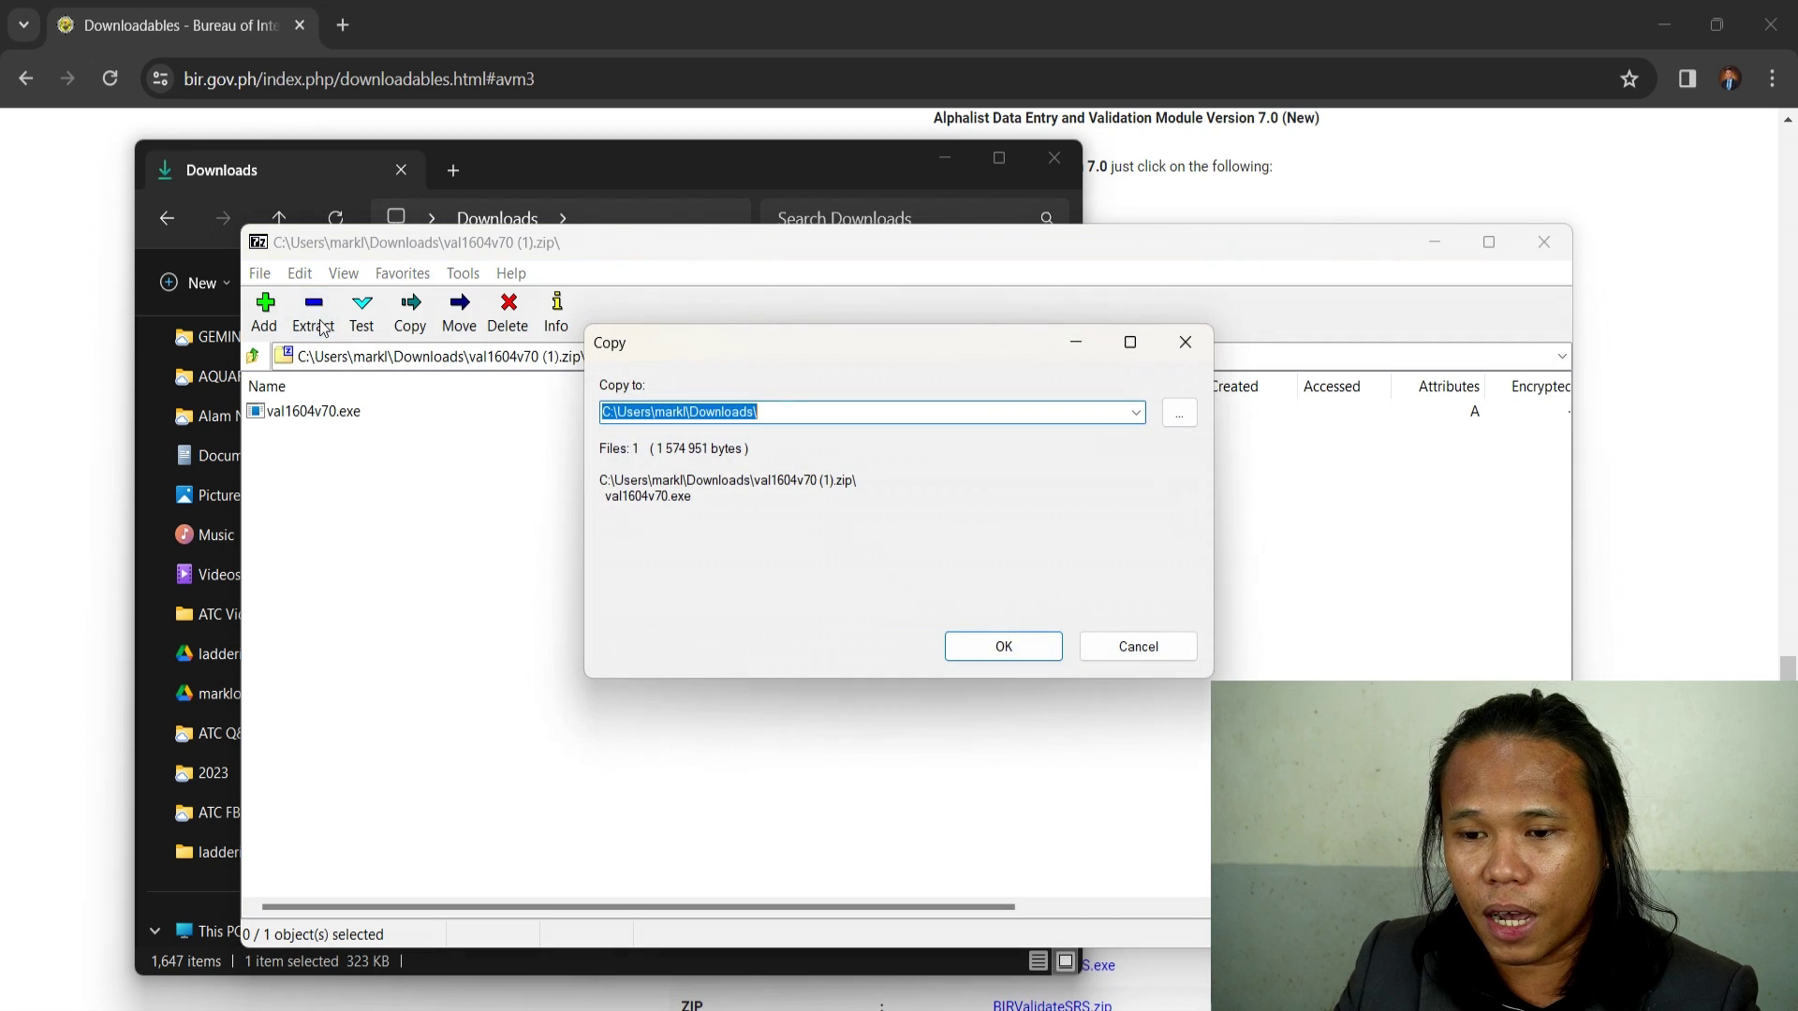
left_click(1178, 413)
left_click(804, 433)
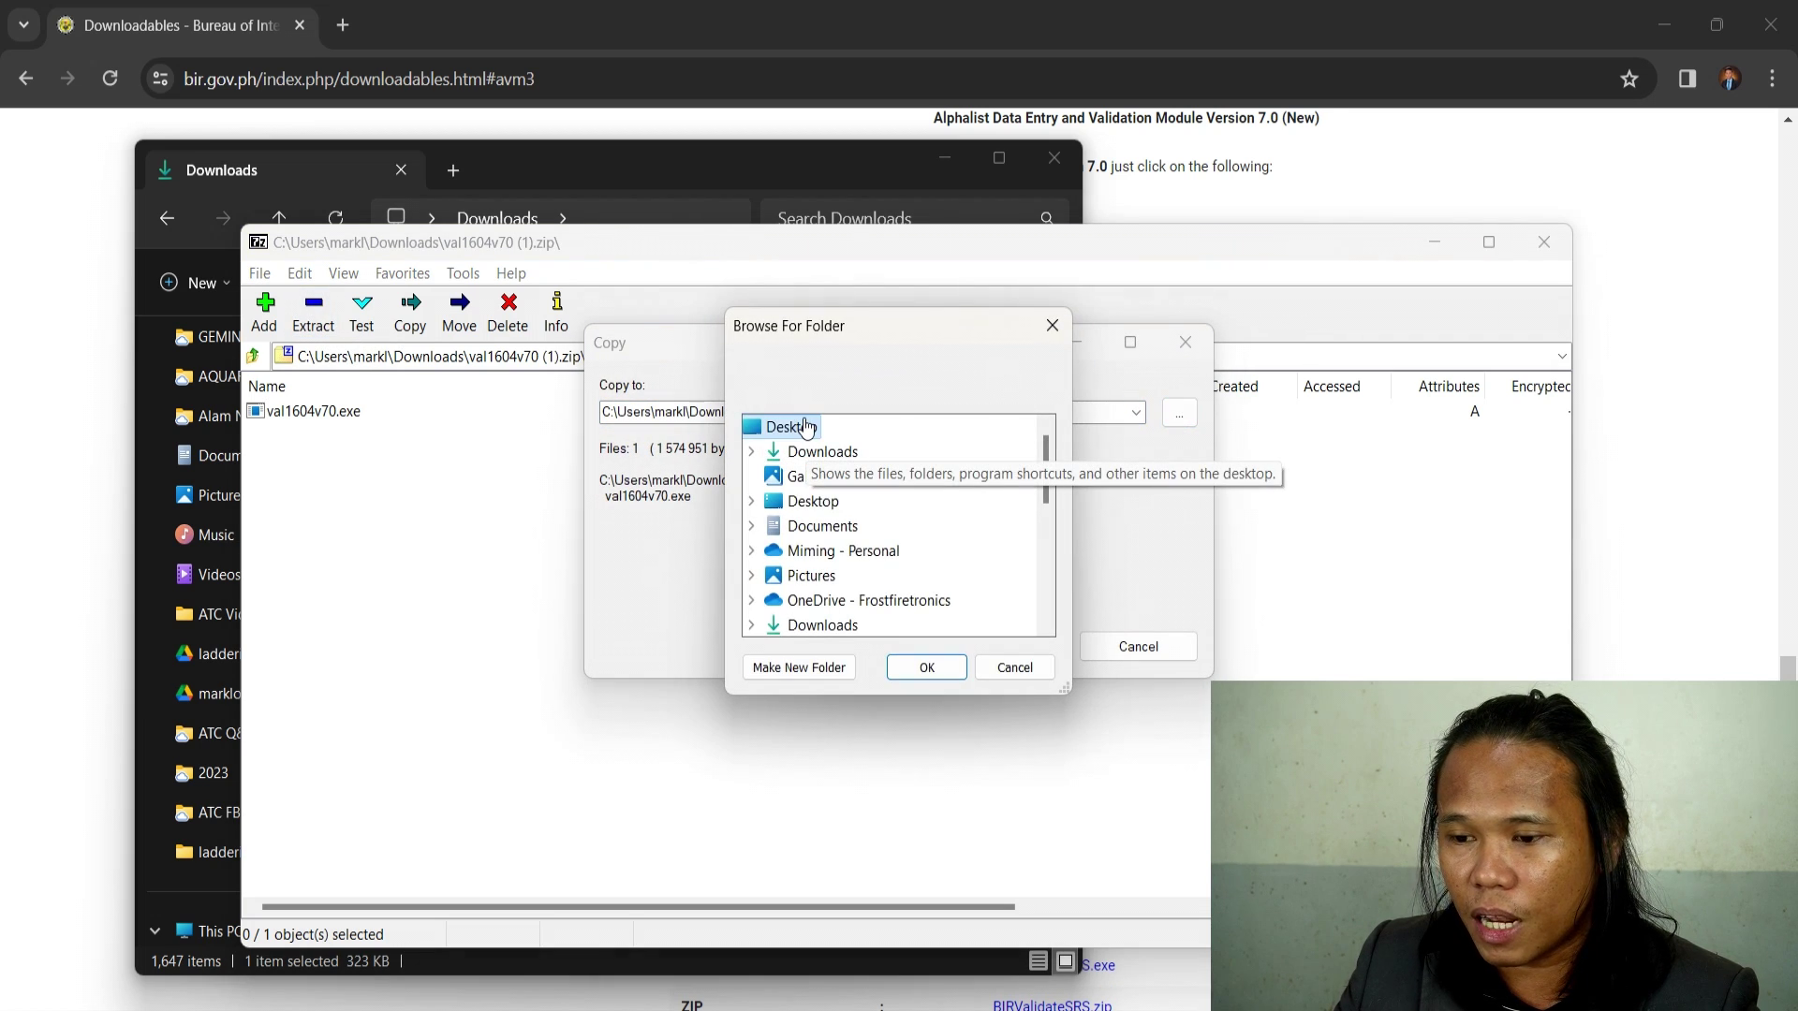
left_click(924, 663)
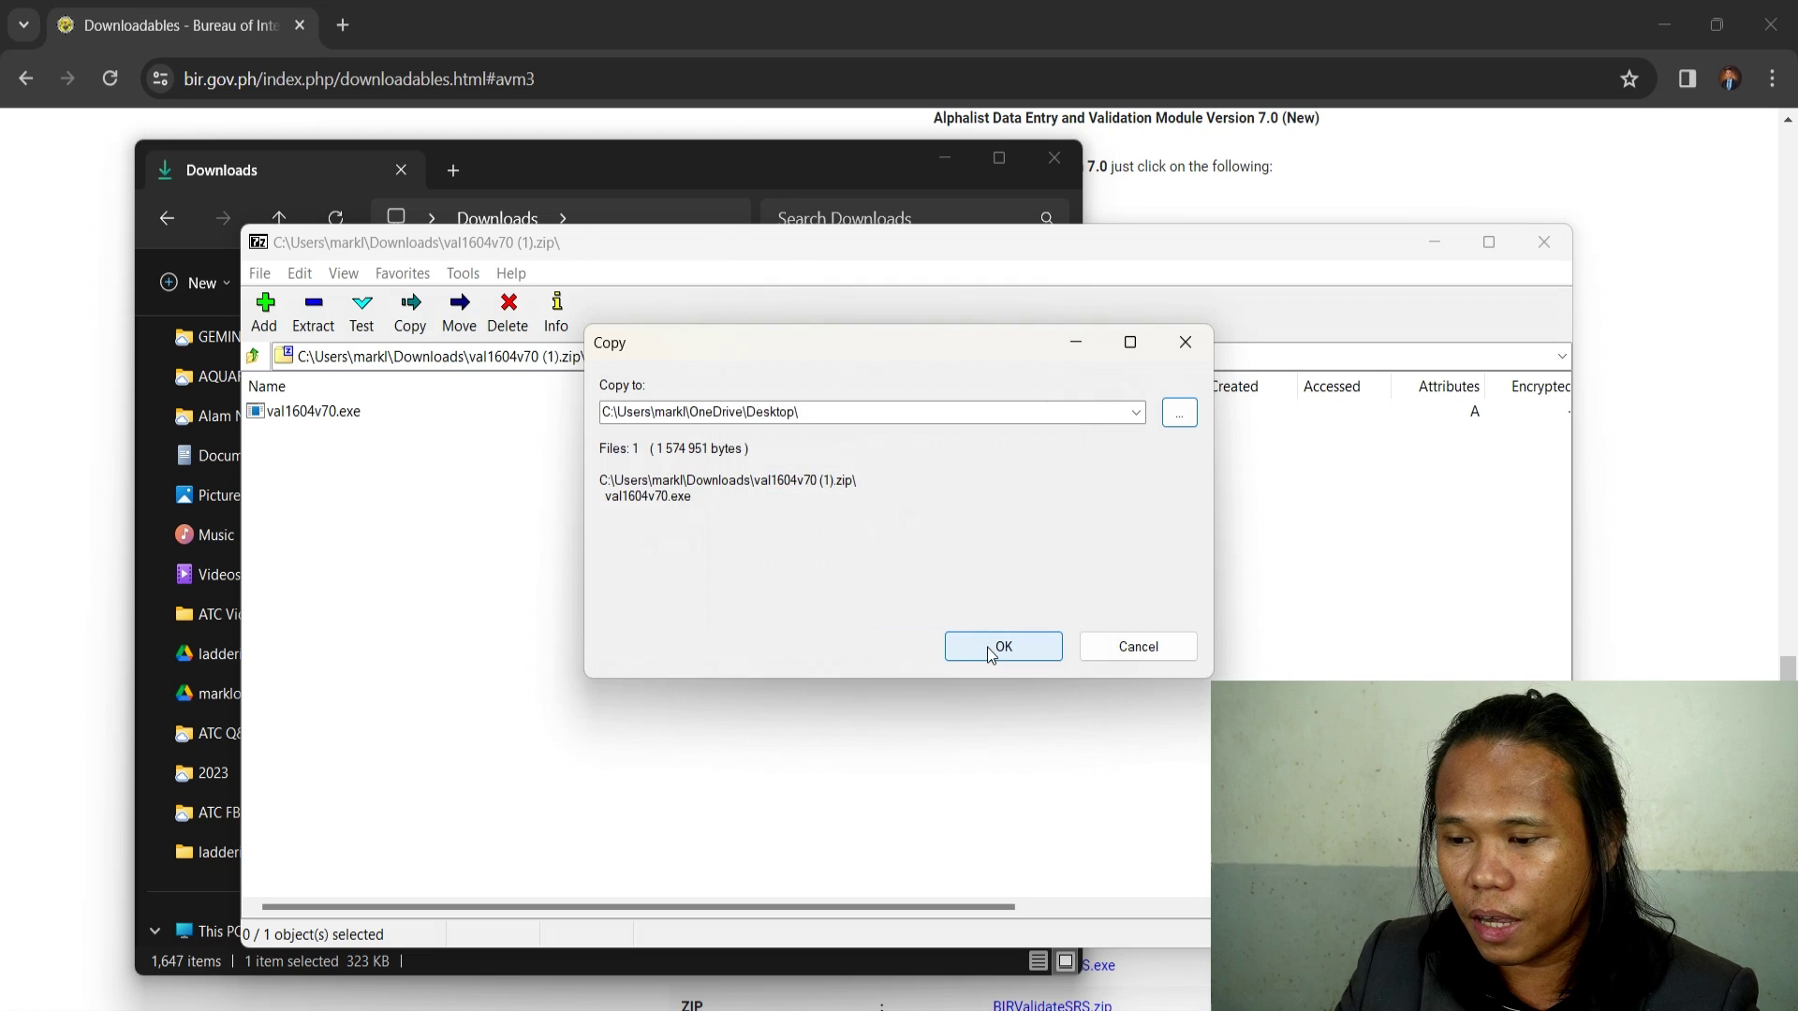
left_click(987, 648)
left_click(1541, 246)
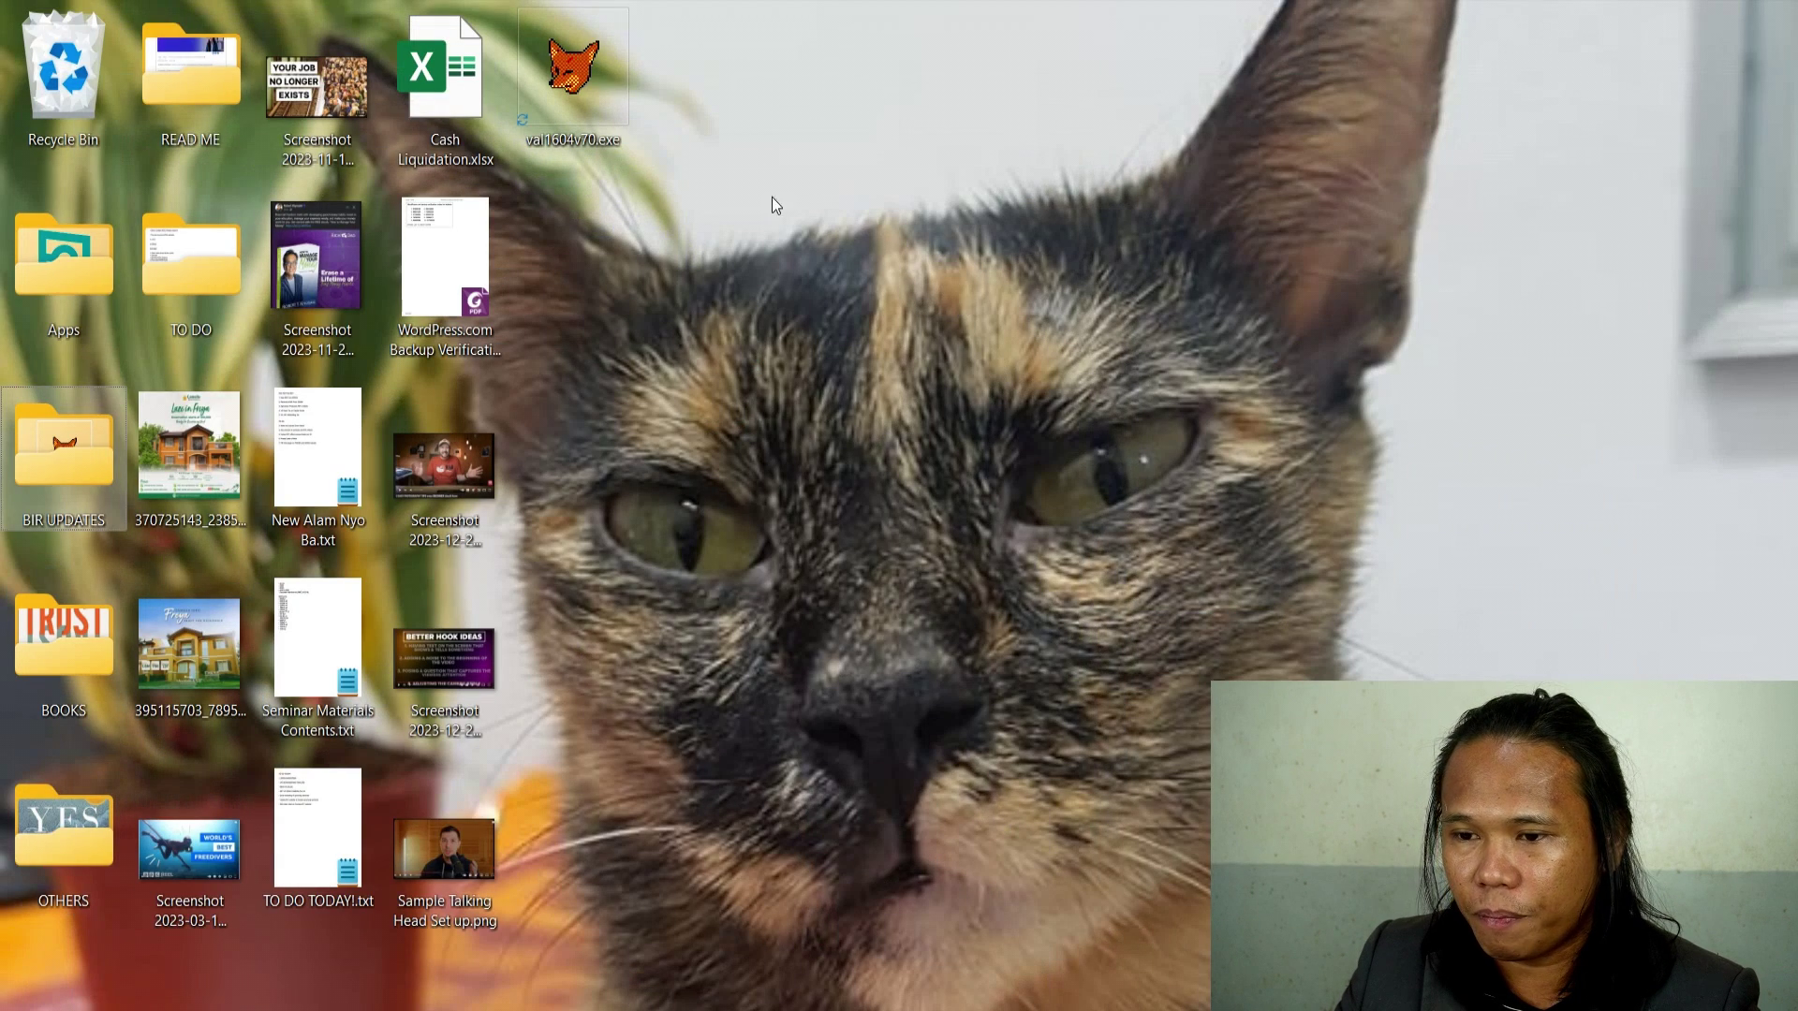
Step: Cut val1604v70.exe from the desktop and reopen the BIRALPHA70 folder in BIR UPDATES
left_click(581, 88)
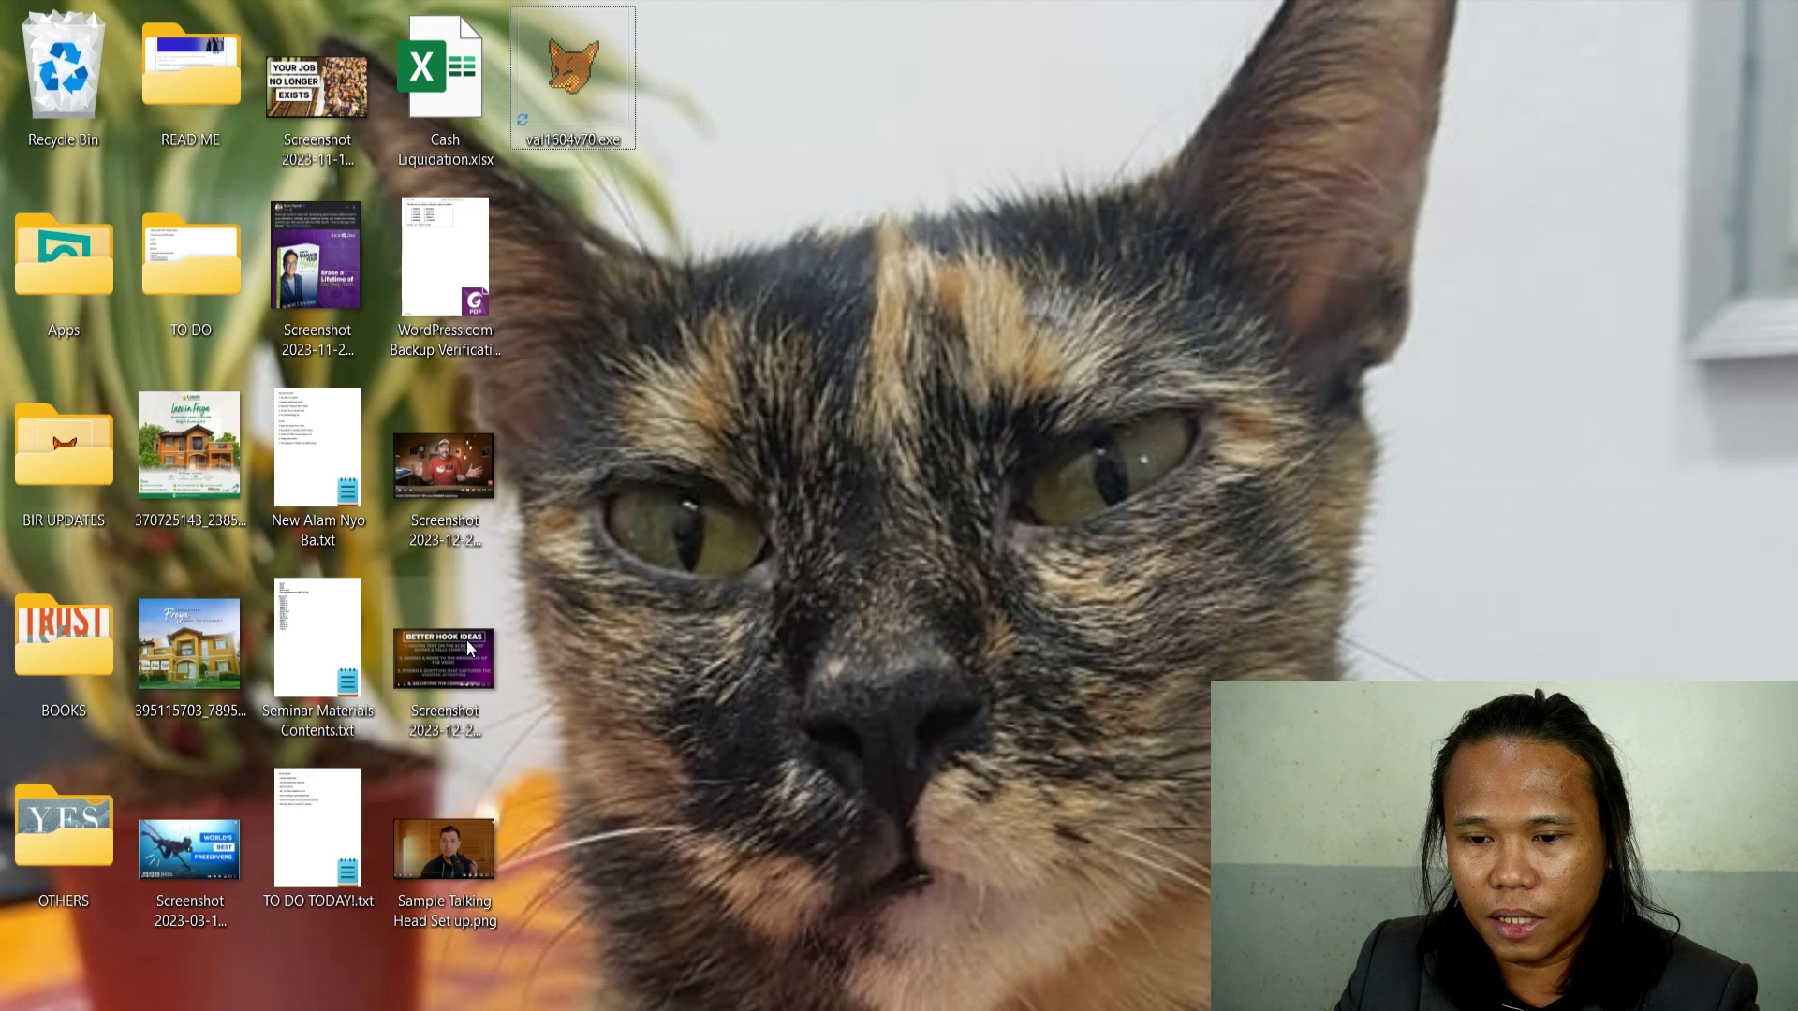
mouse_move(955, 997)
left_click(1122, 929)
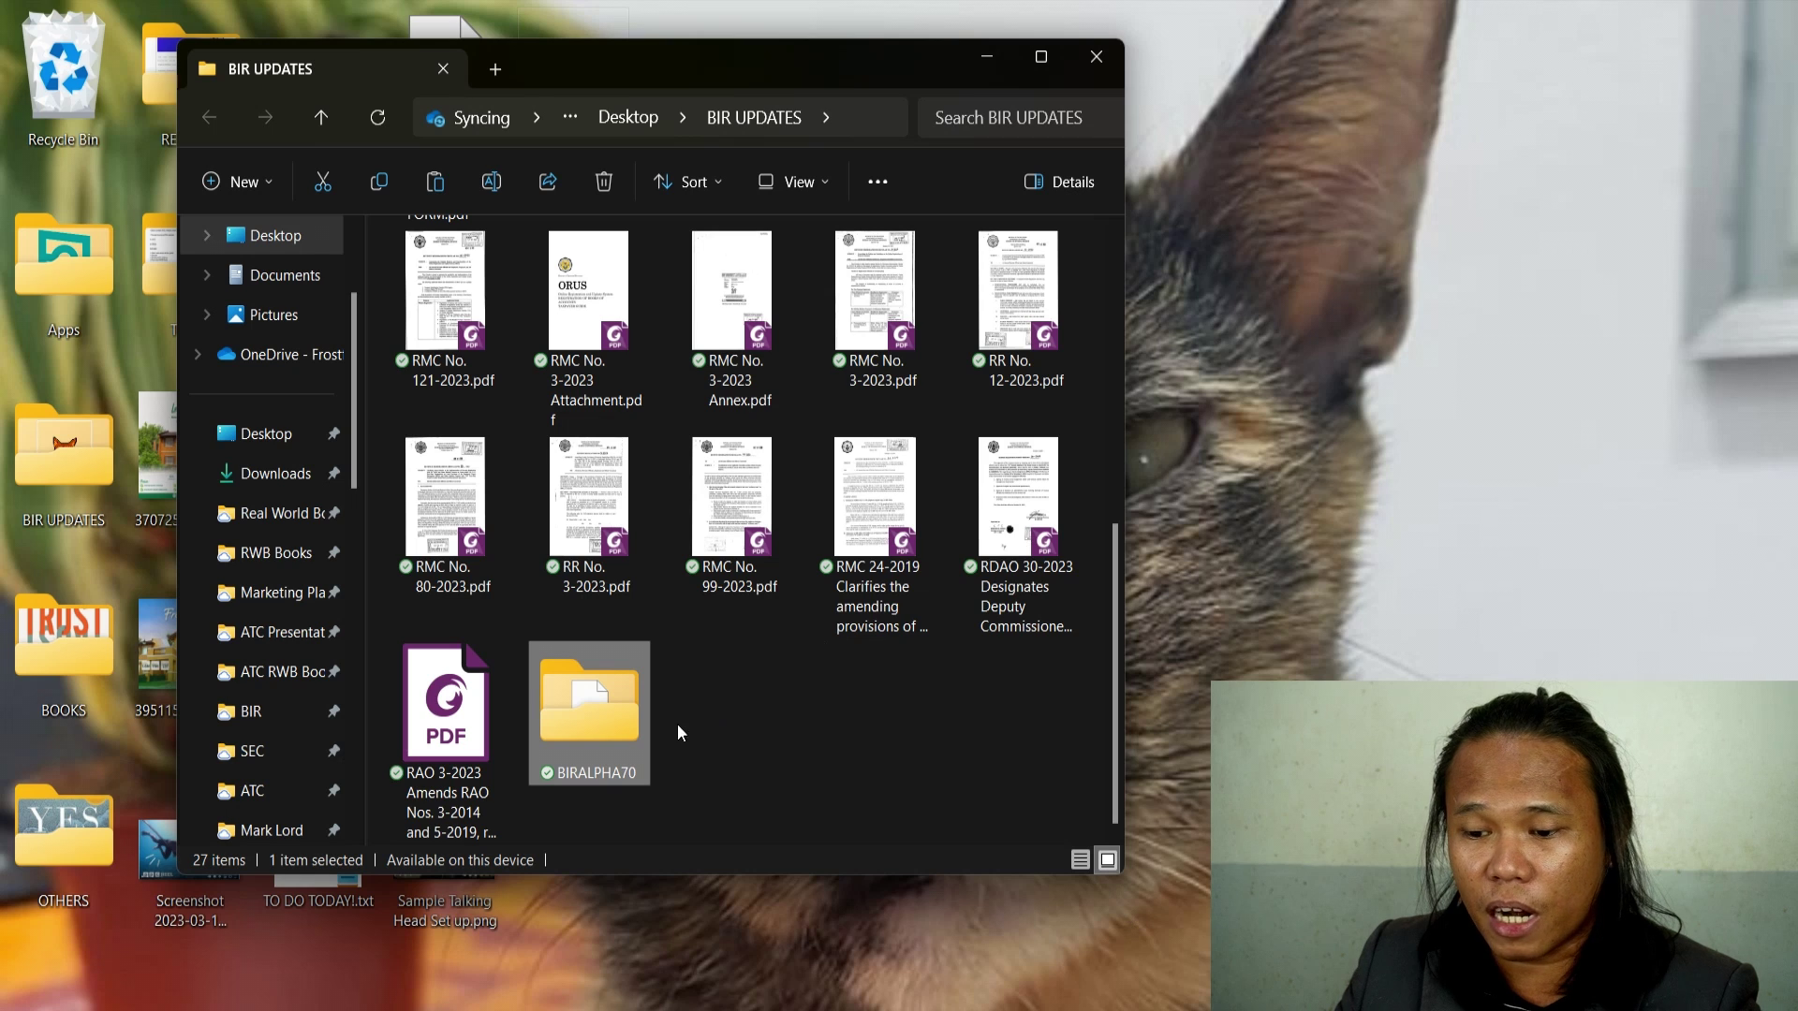
double_click(610, 728)
Step: Paste val1604v70.exe into the BIRALPHA70 folder, replacing the existing copy
scroll(637, 695, "down", 7)
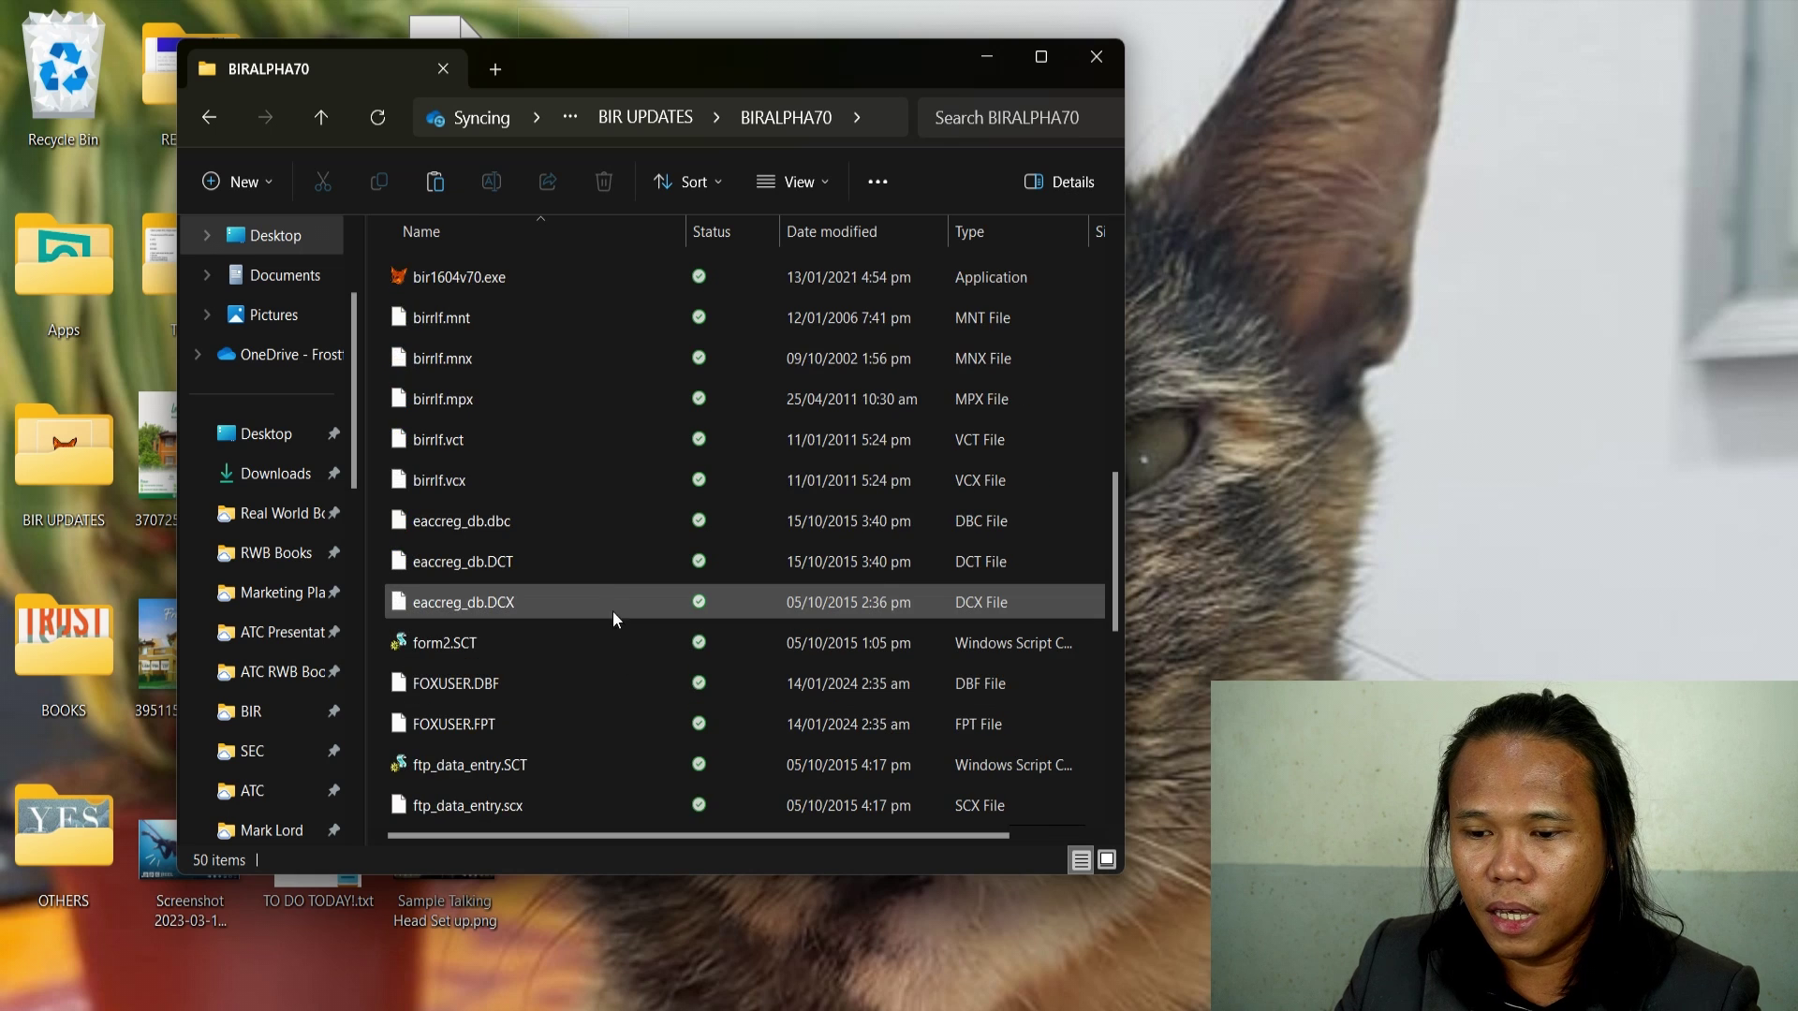
mouse_move(597, 599)
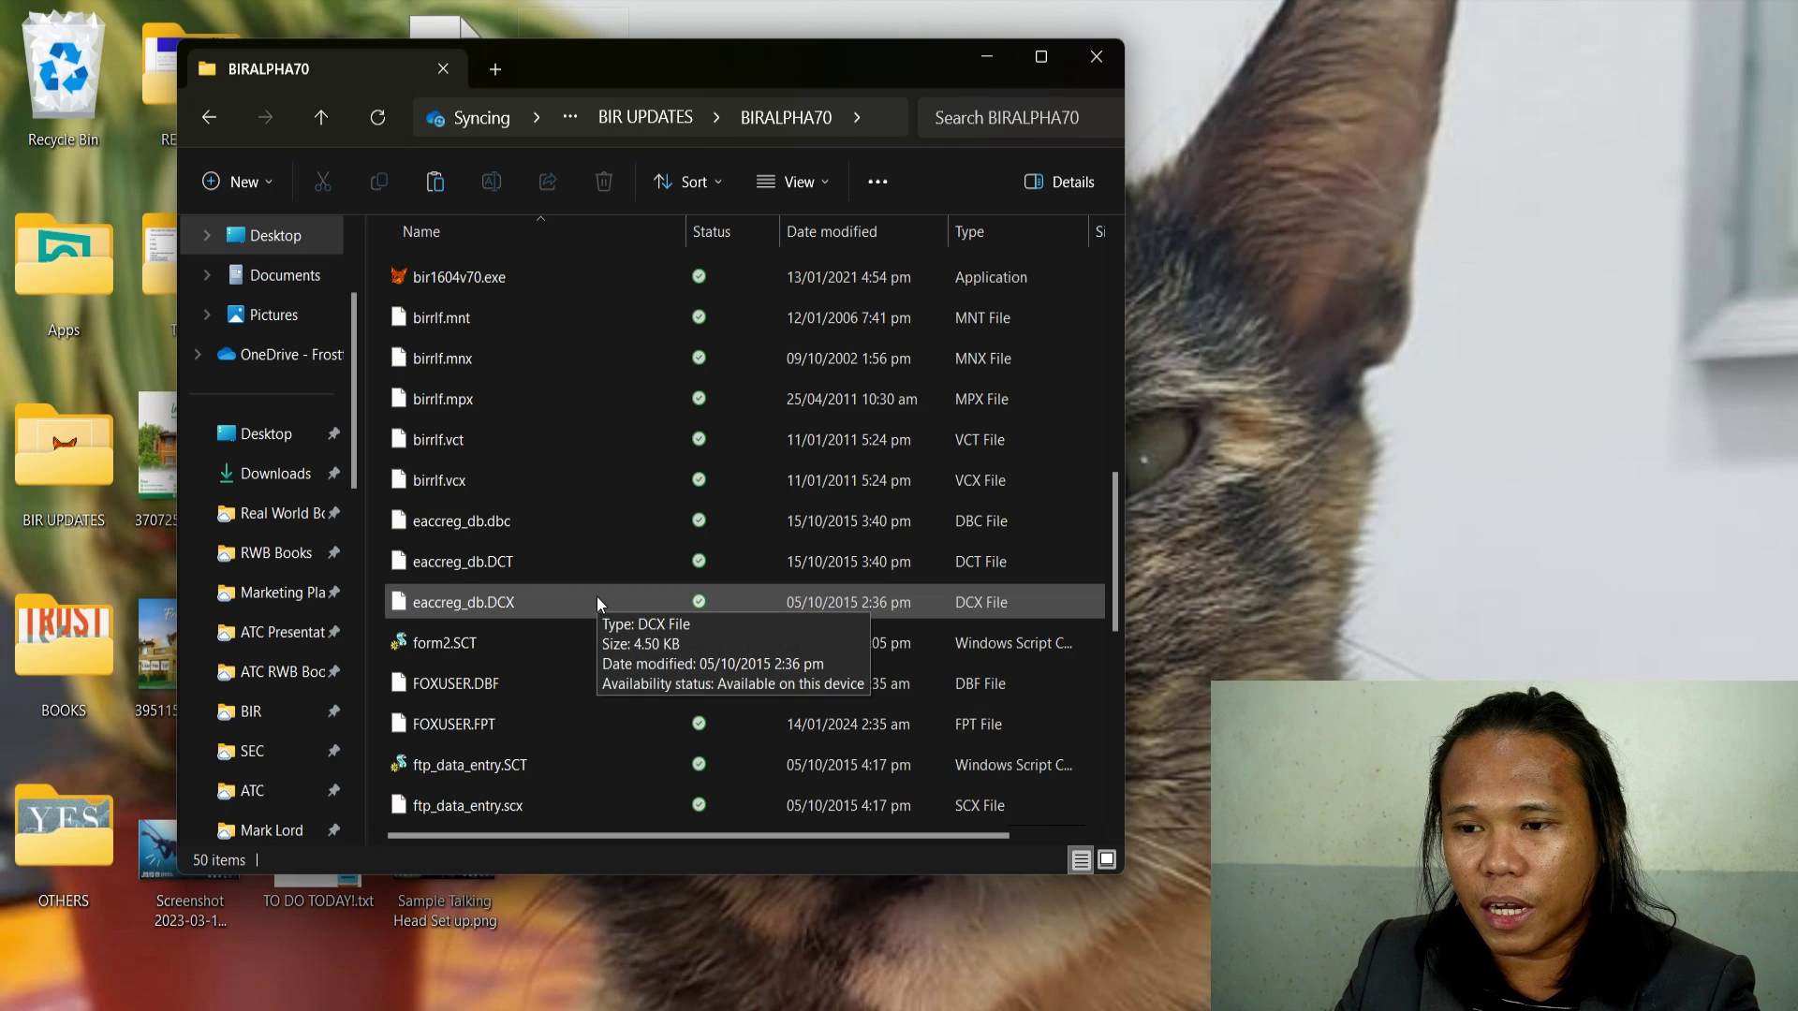
left_click(598, 602)
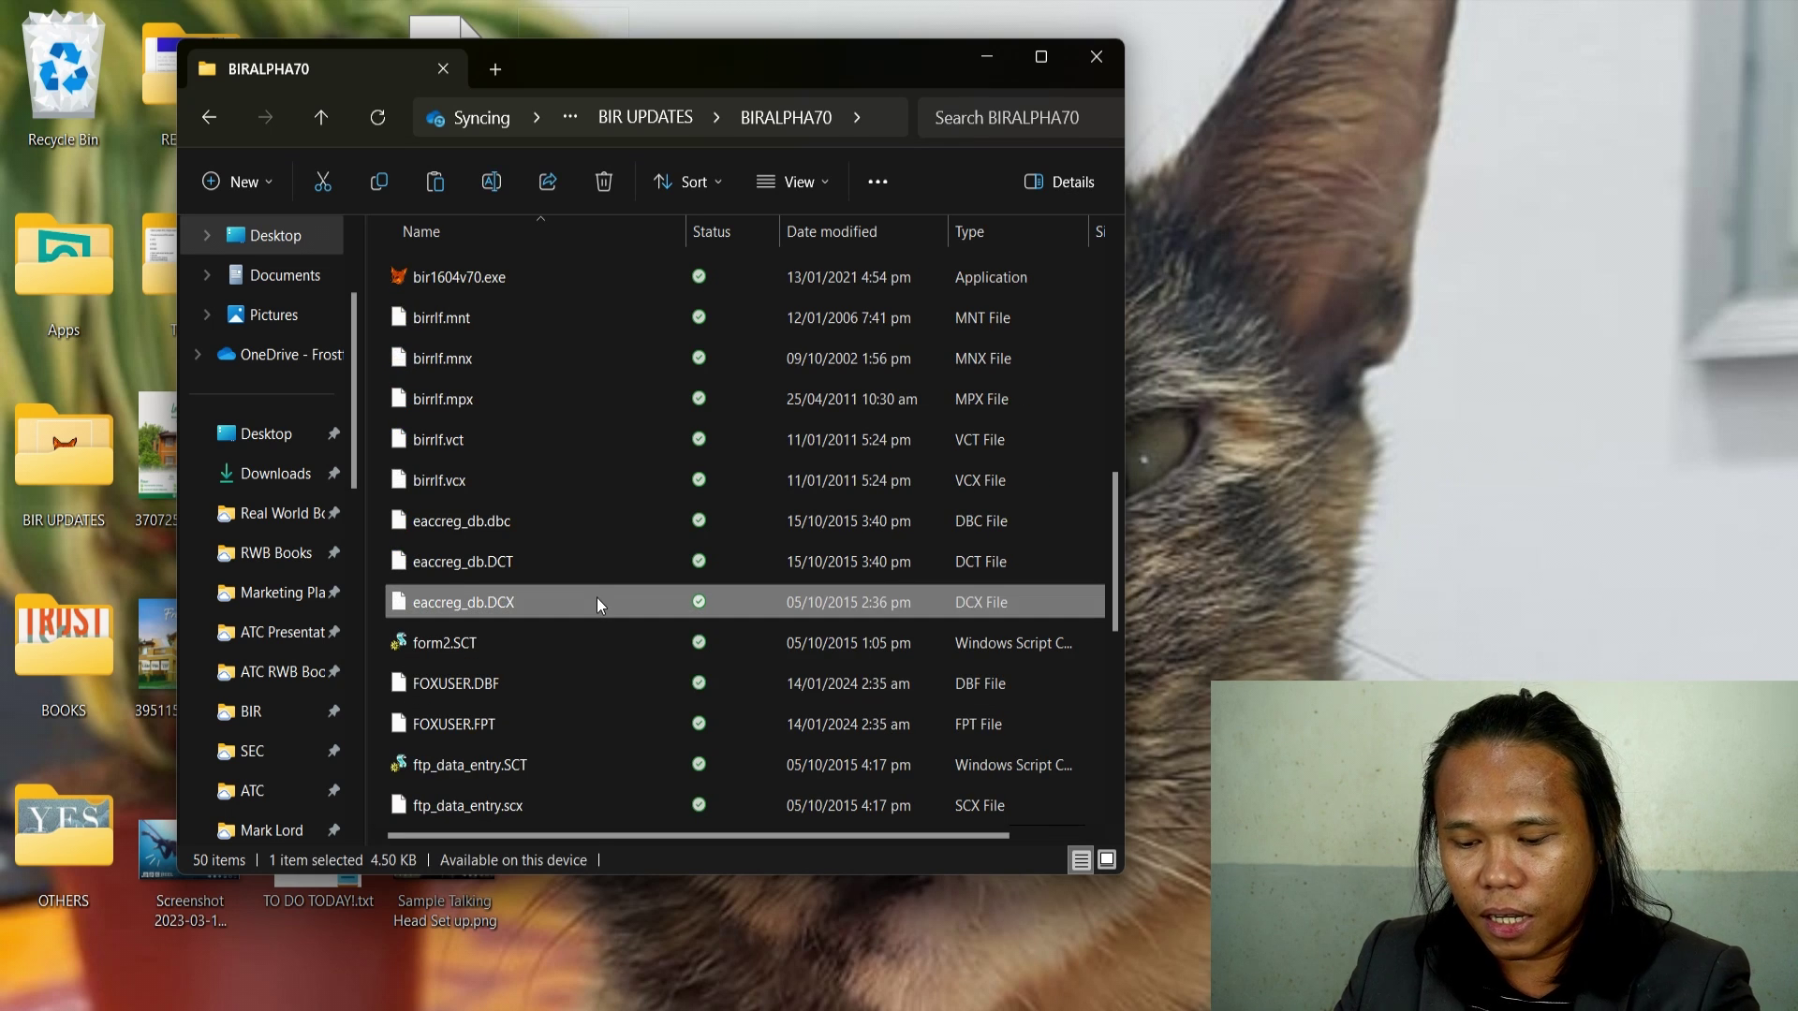
key("ctrl+v")
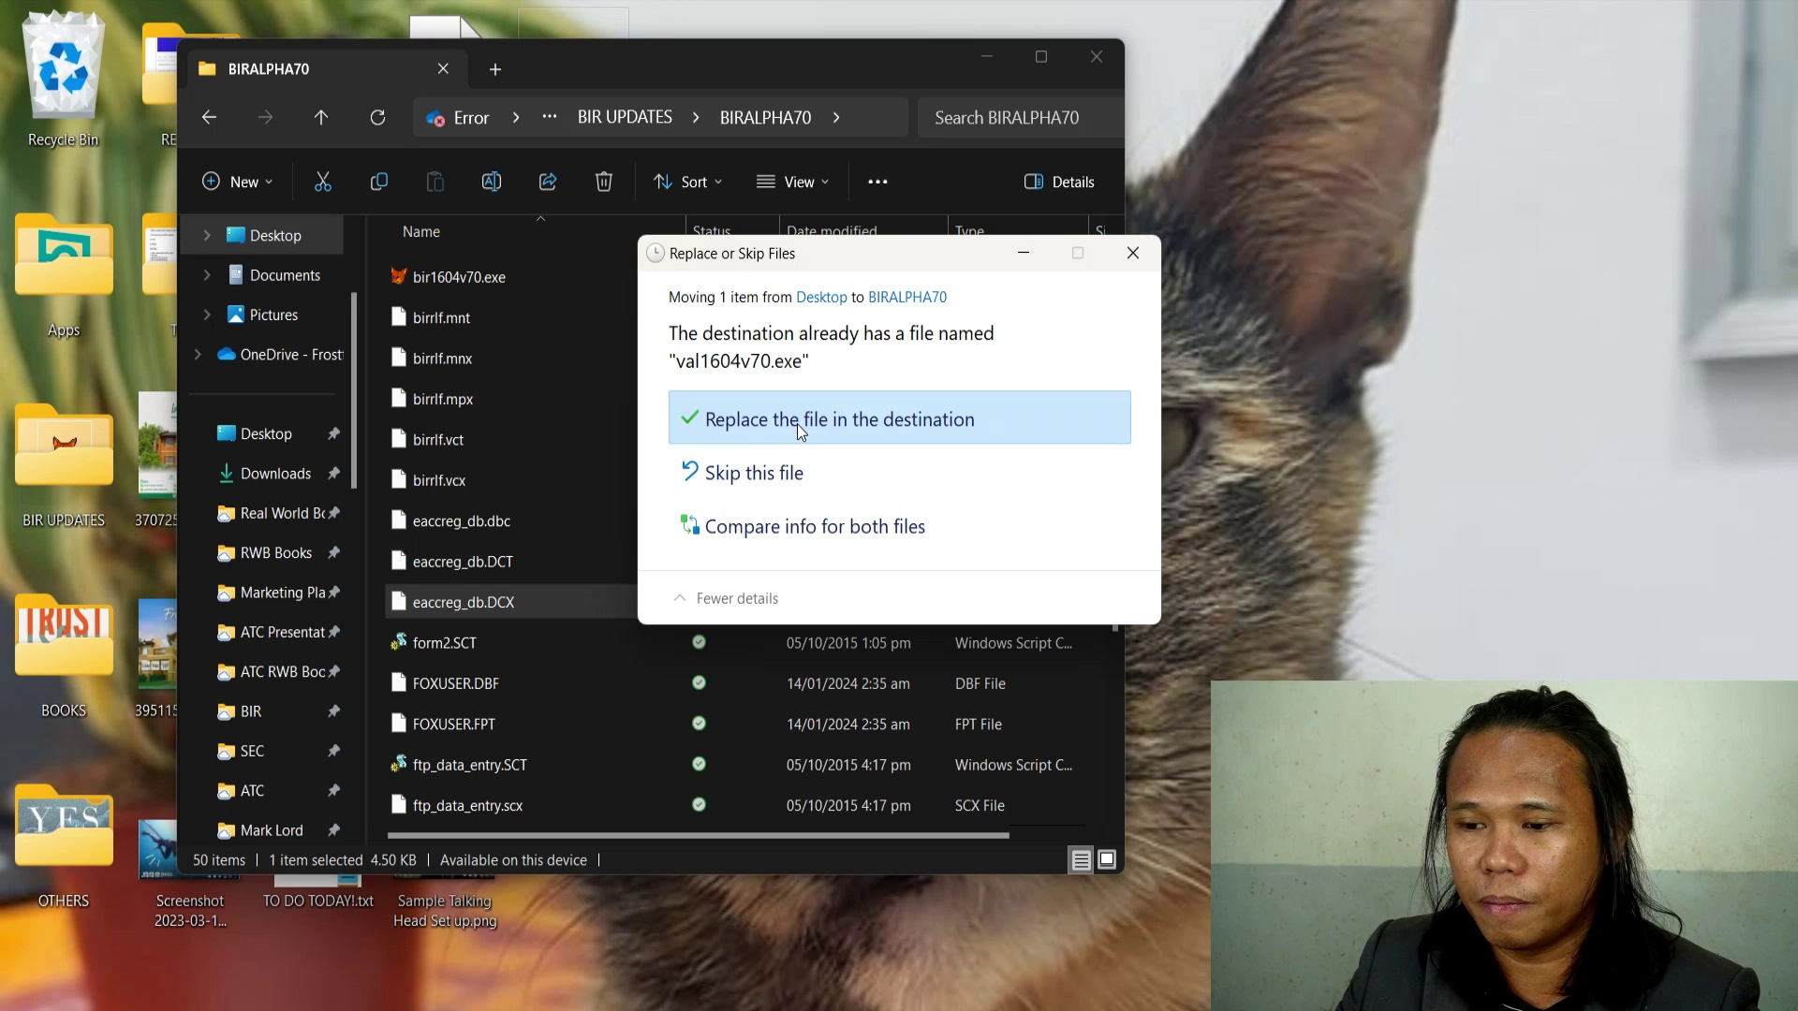
left_click(796, 424)
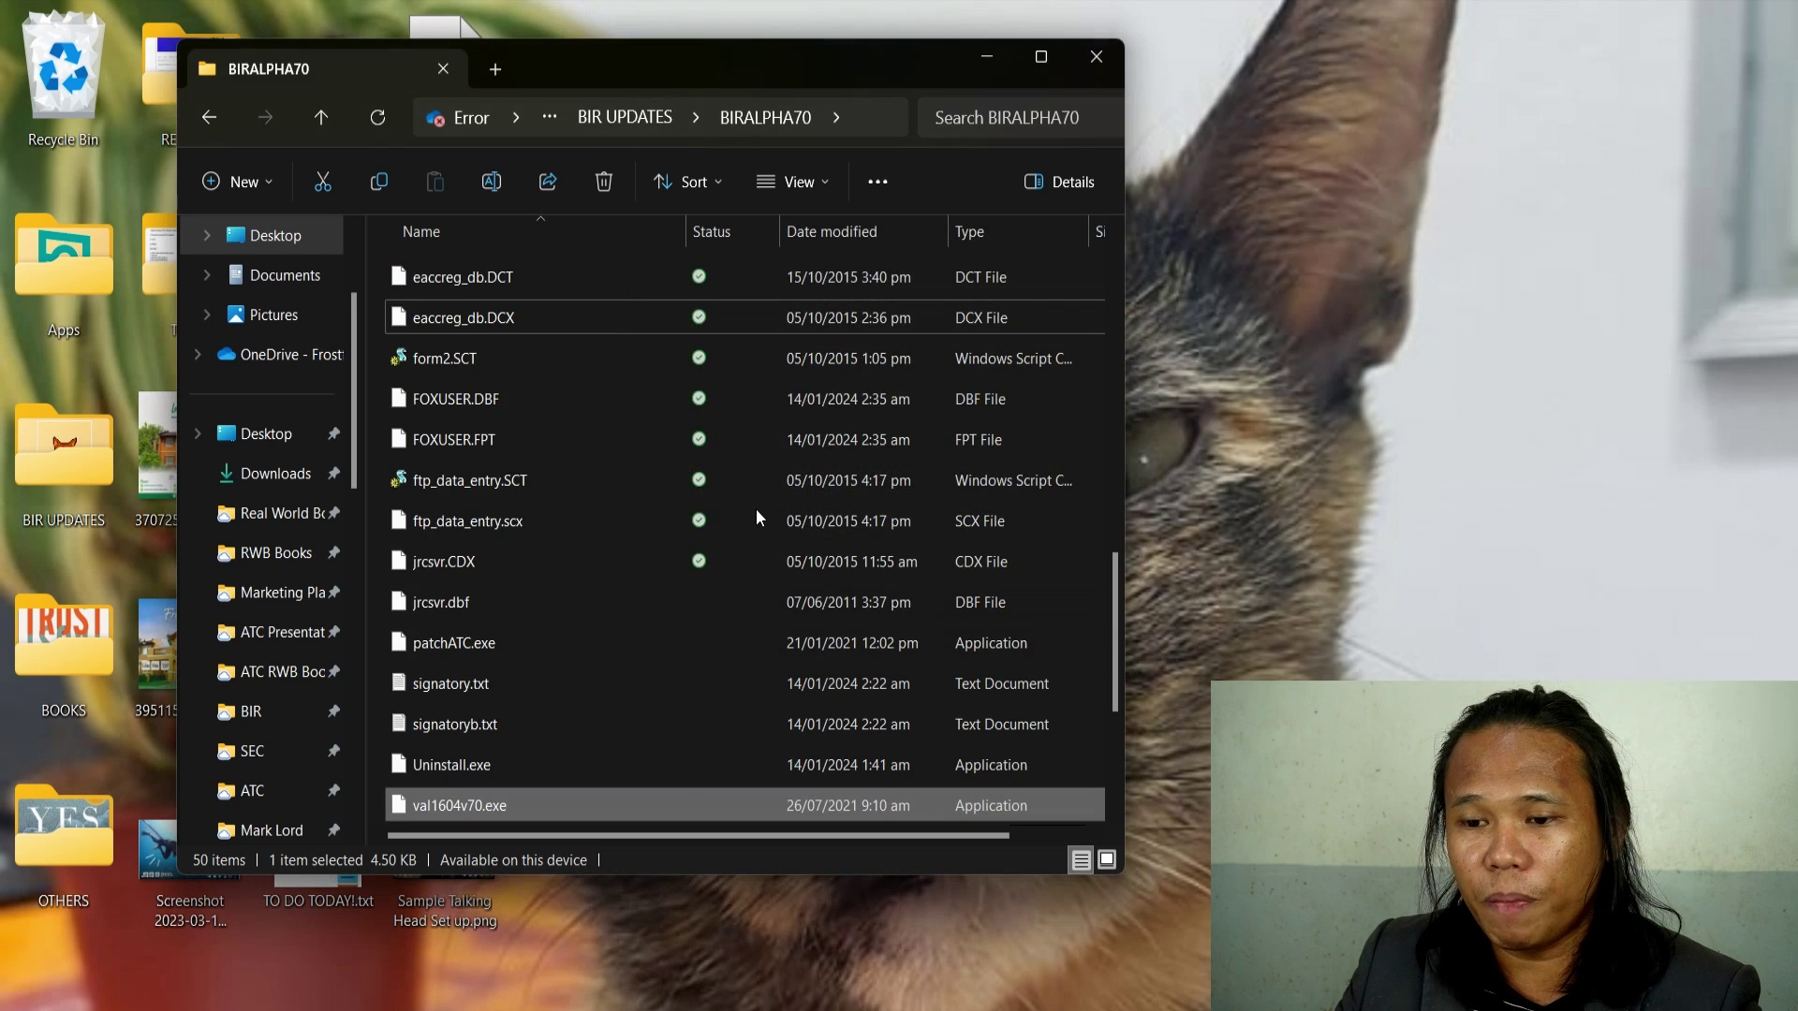
Step: Go back to the BIR UPDATES folder and review the Alphalist v7.0 shortcuts and the BIRALPHA70 folder
left_click(207, 119)
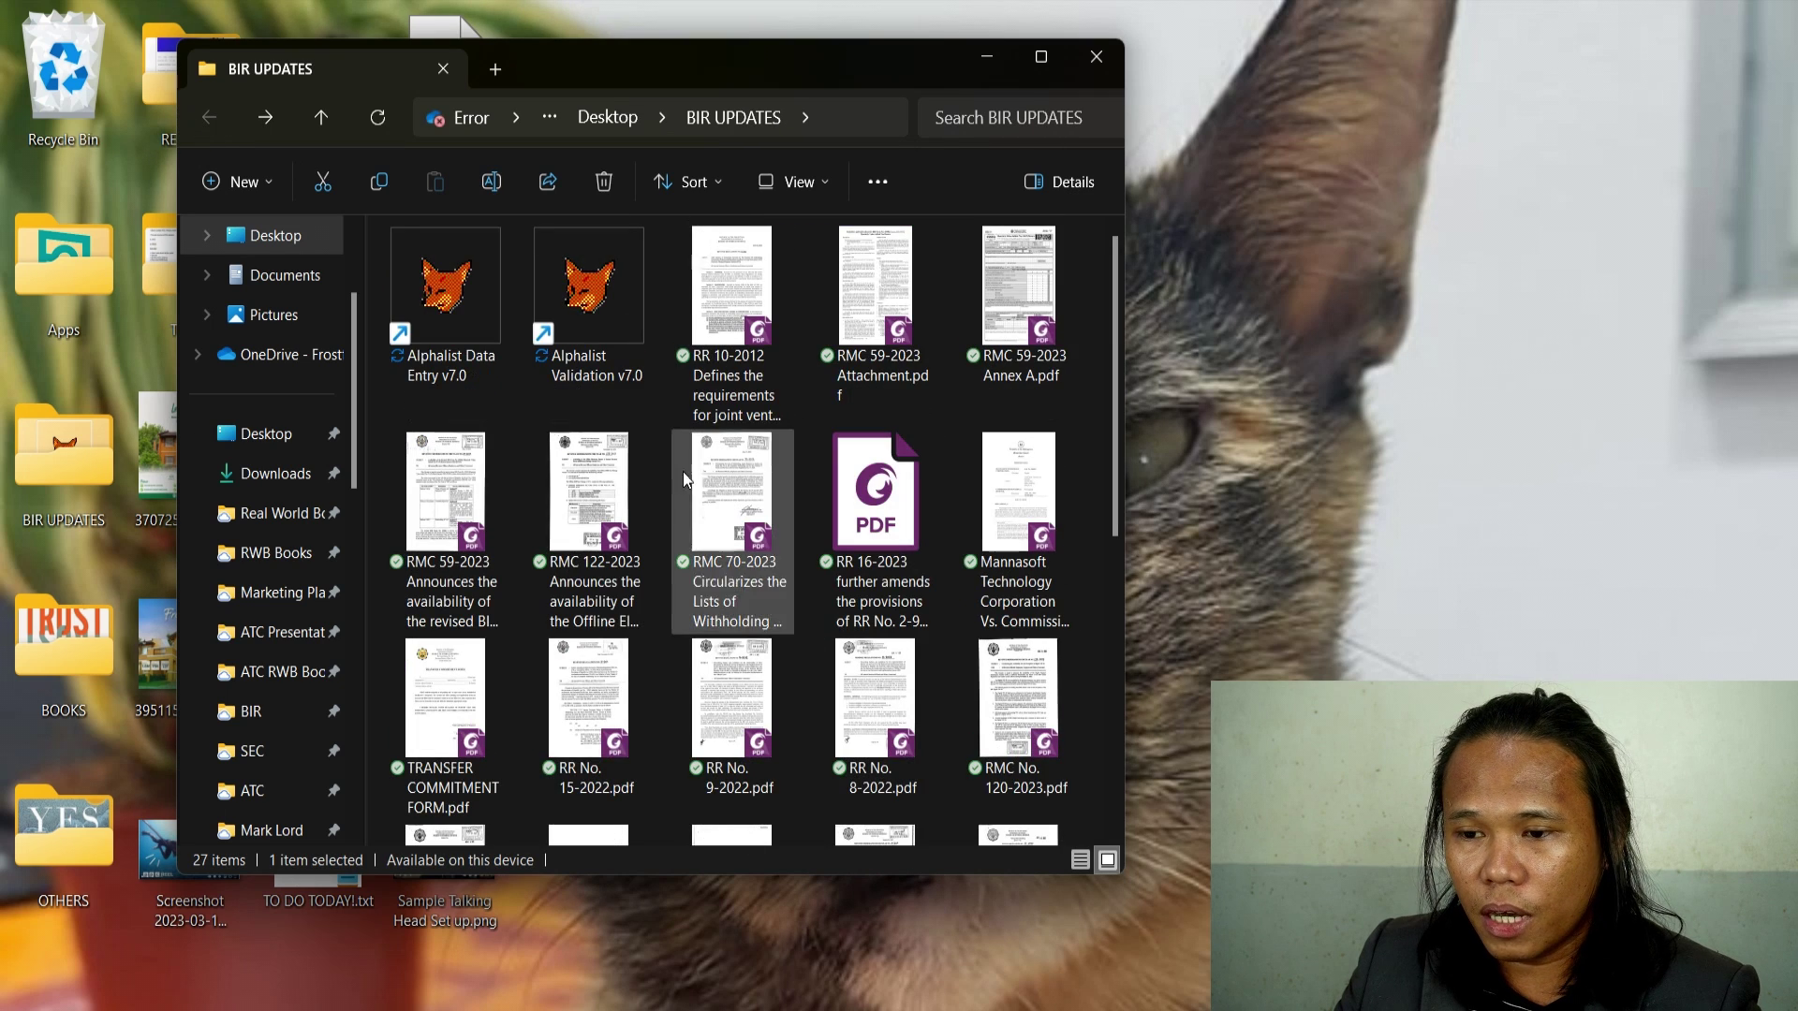
left_click(655, 397)
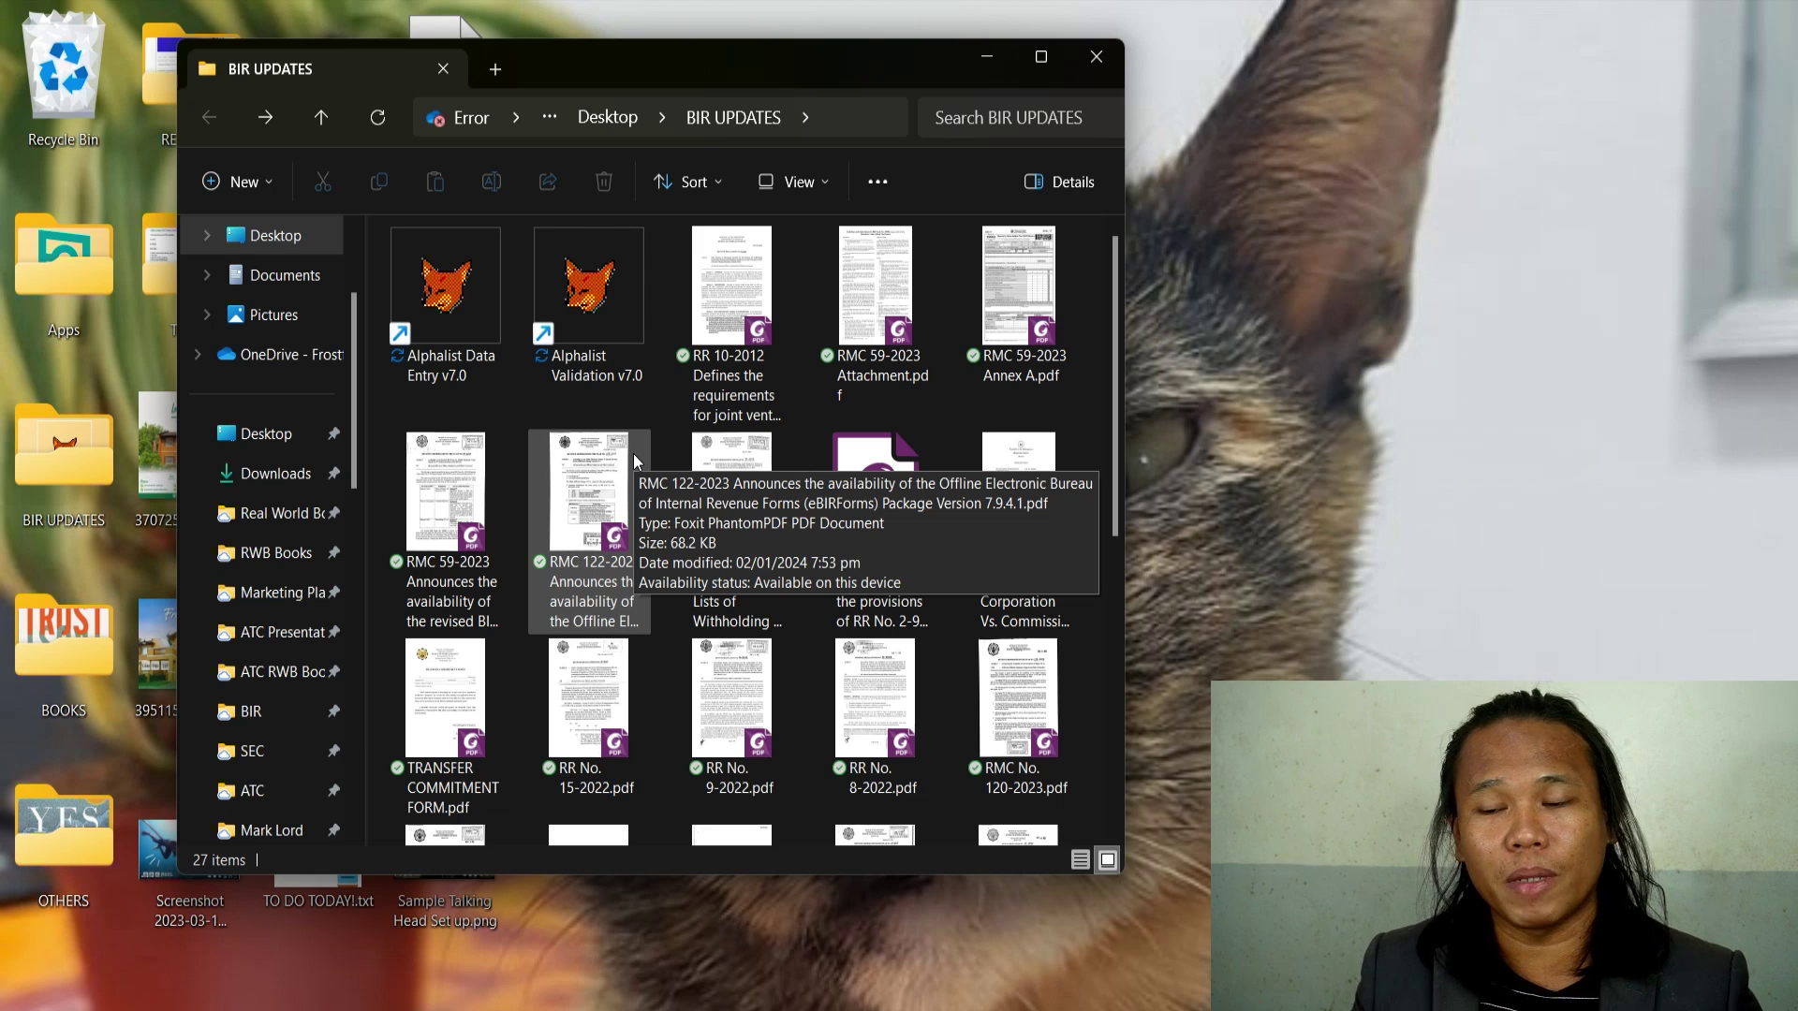
scroll(633, 453, "down", 5)
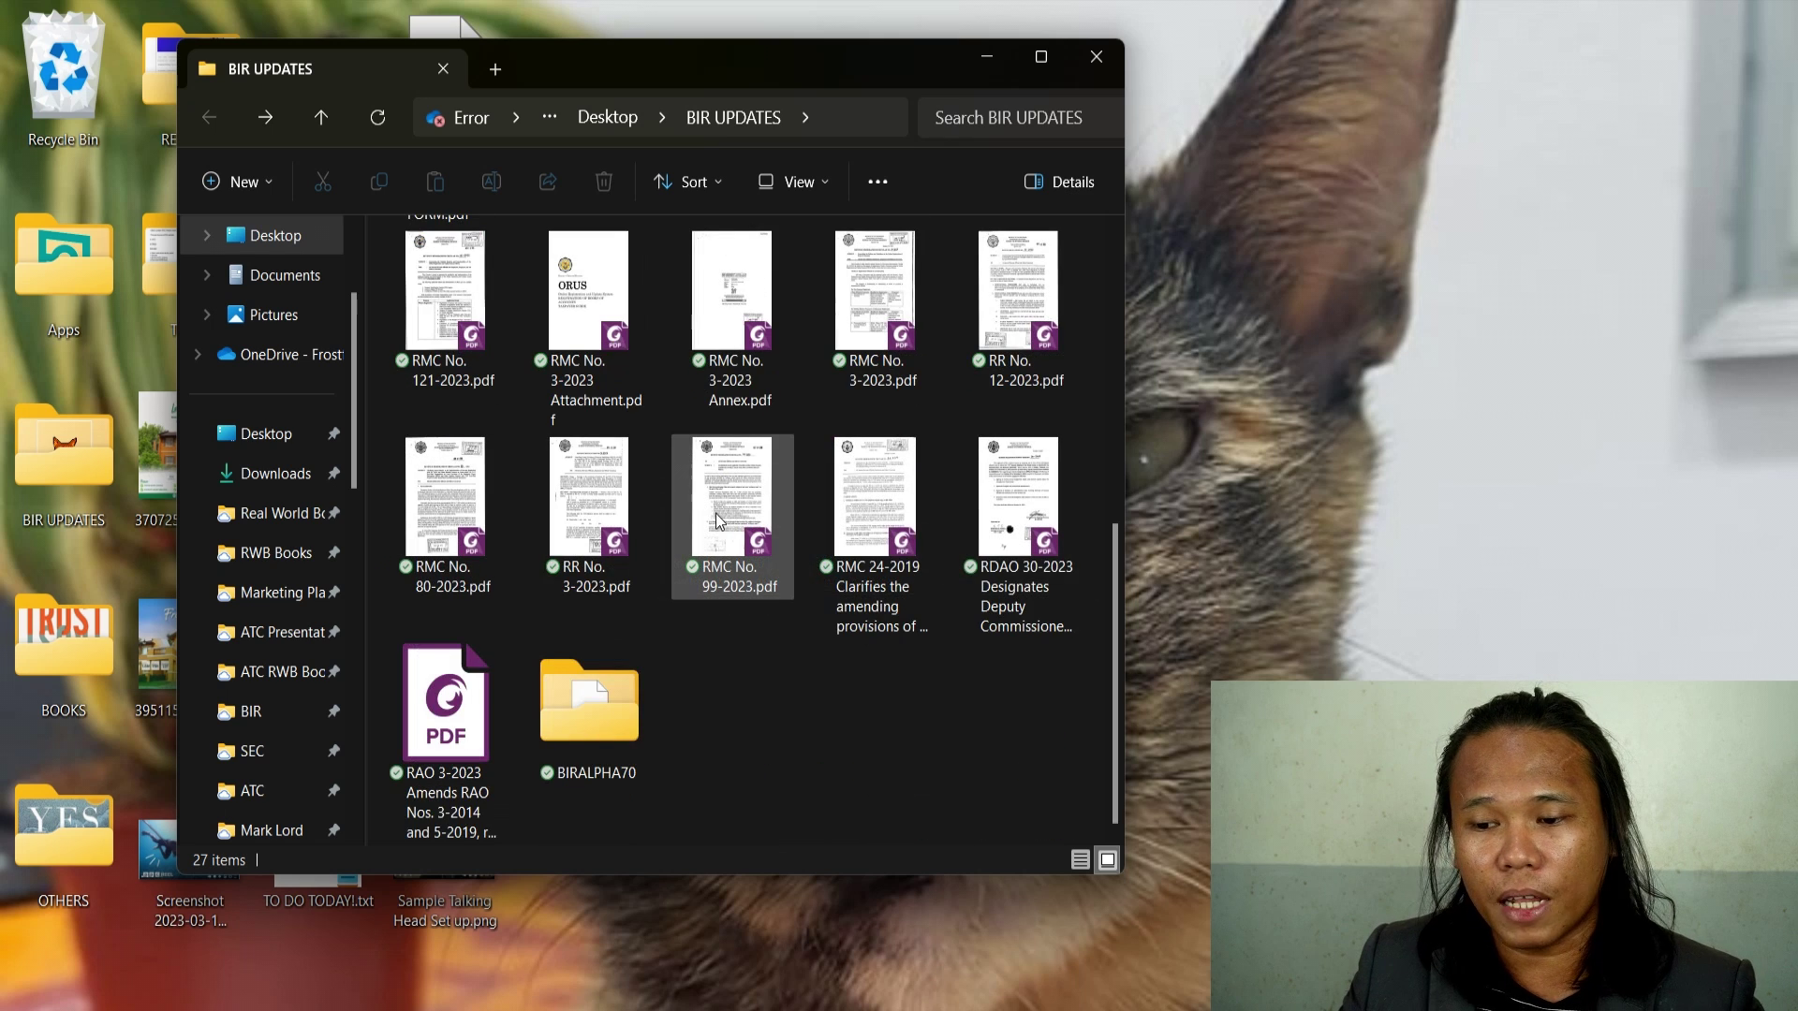